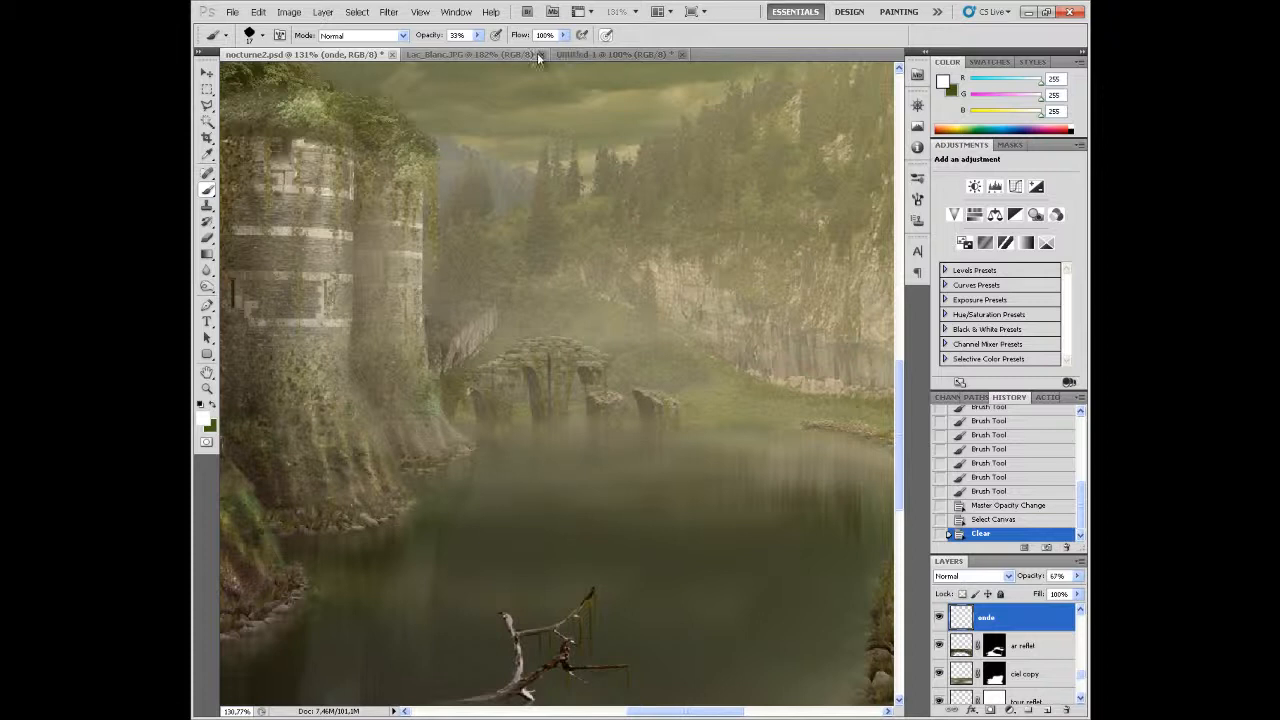
# Examine the ripple-shaped selection on the water in Lac_Blanc.JPG and the brush-stroke samples in Untitled-1
pyautogui.click(501, 54)
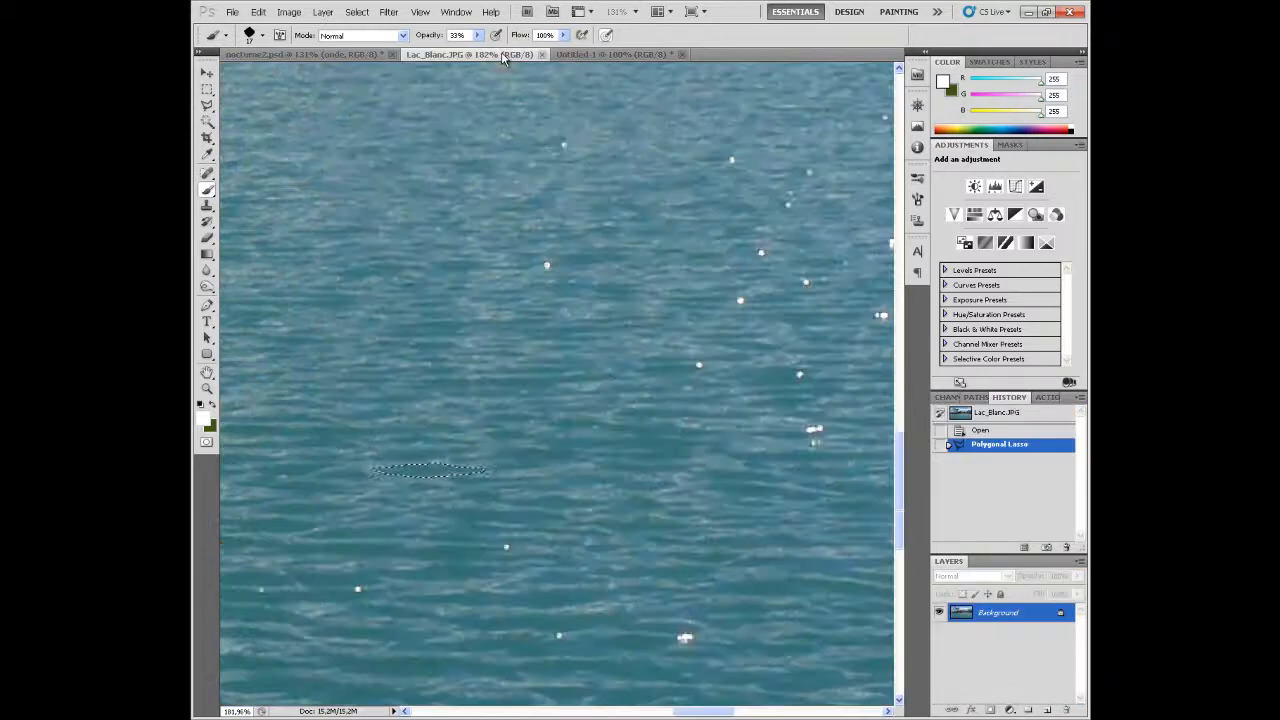
pyautogui.moveTo(407, 391); pyautogui.dragTo(518, 380)
pyautogui.scroll(-6, 524, 376)
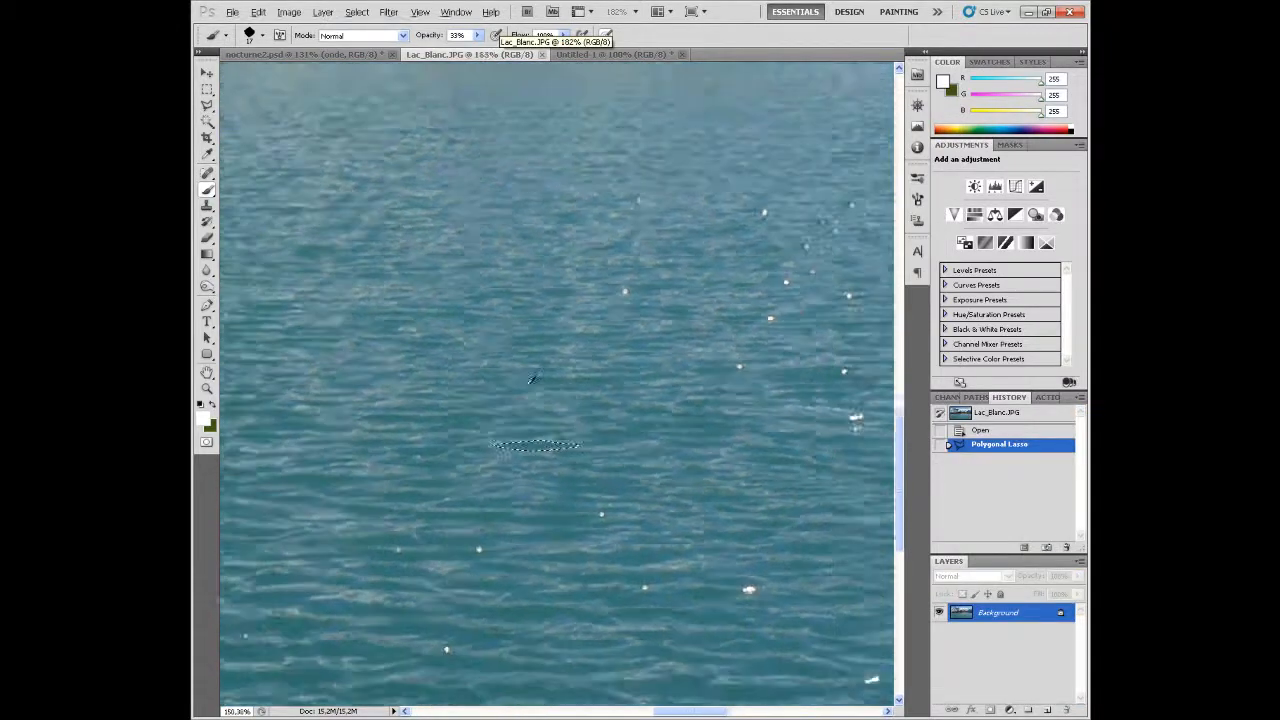
pyautogui.scroll(-3, 531, 373)
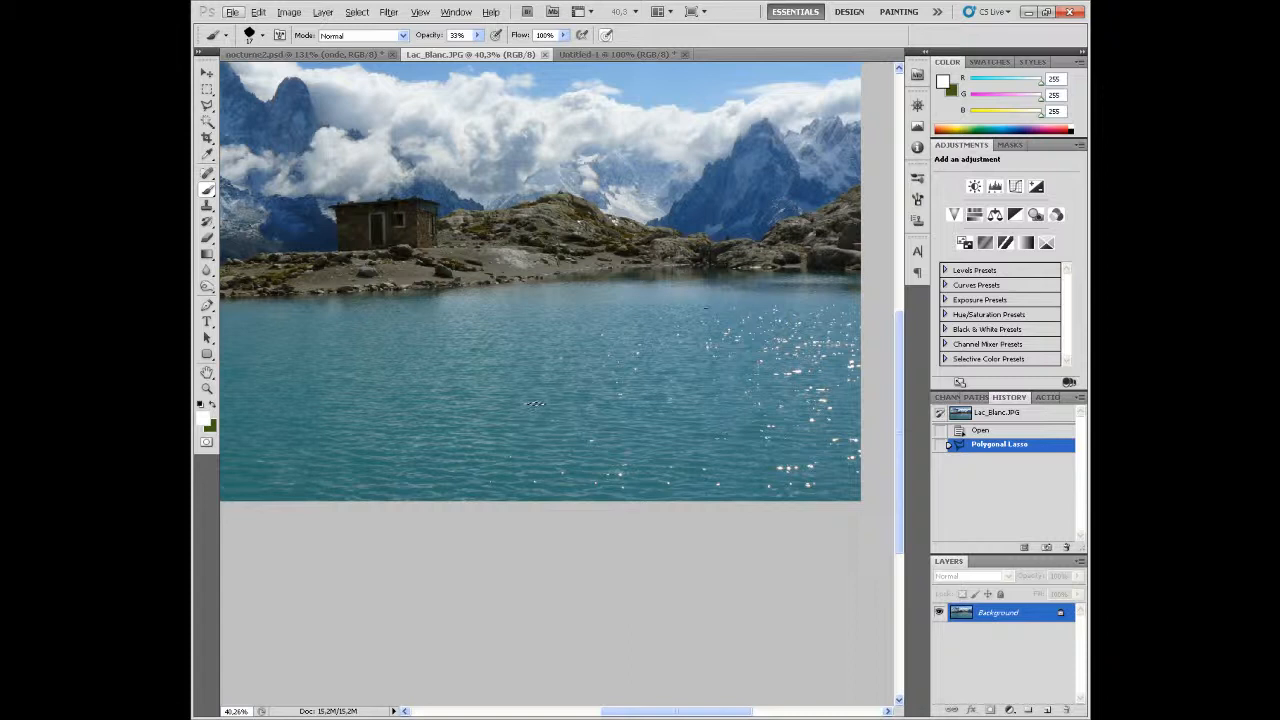
pyautogui.scroll(5, 519, 374)
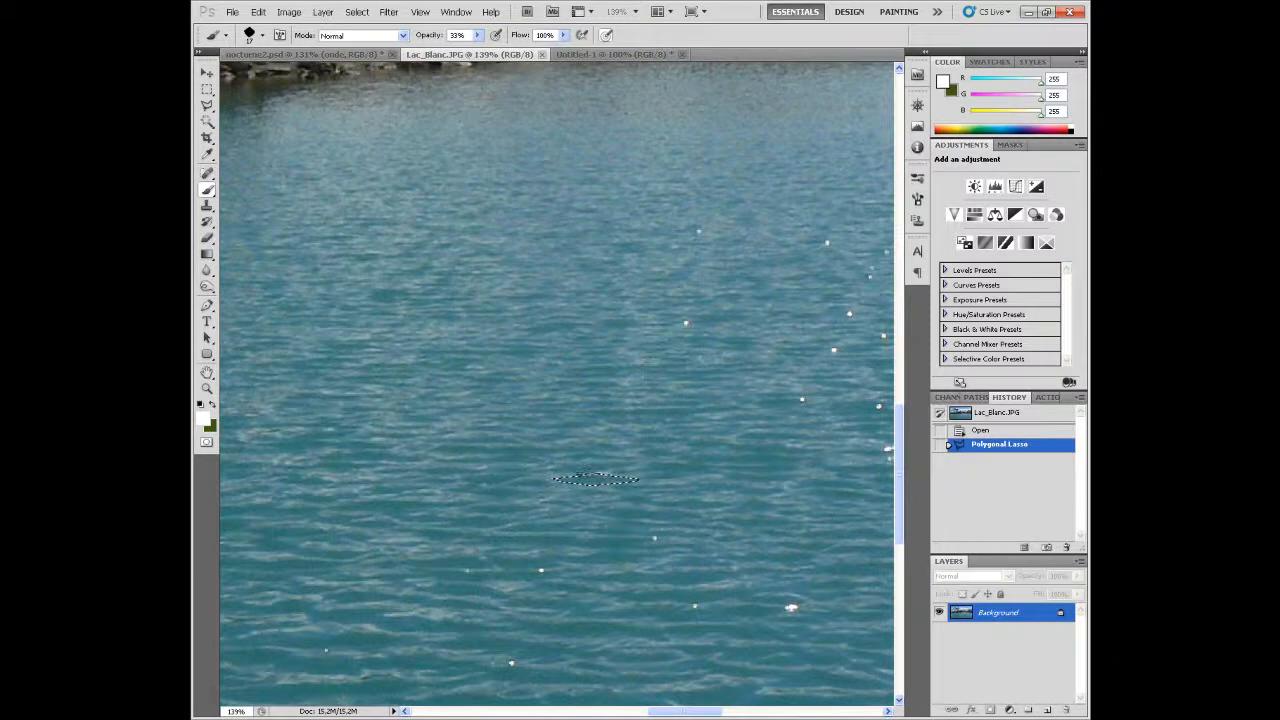
pyautogui.click(591, 55)
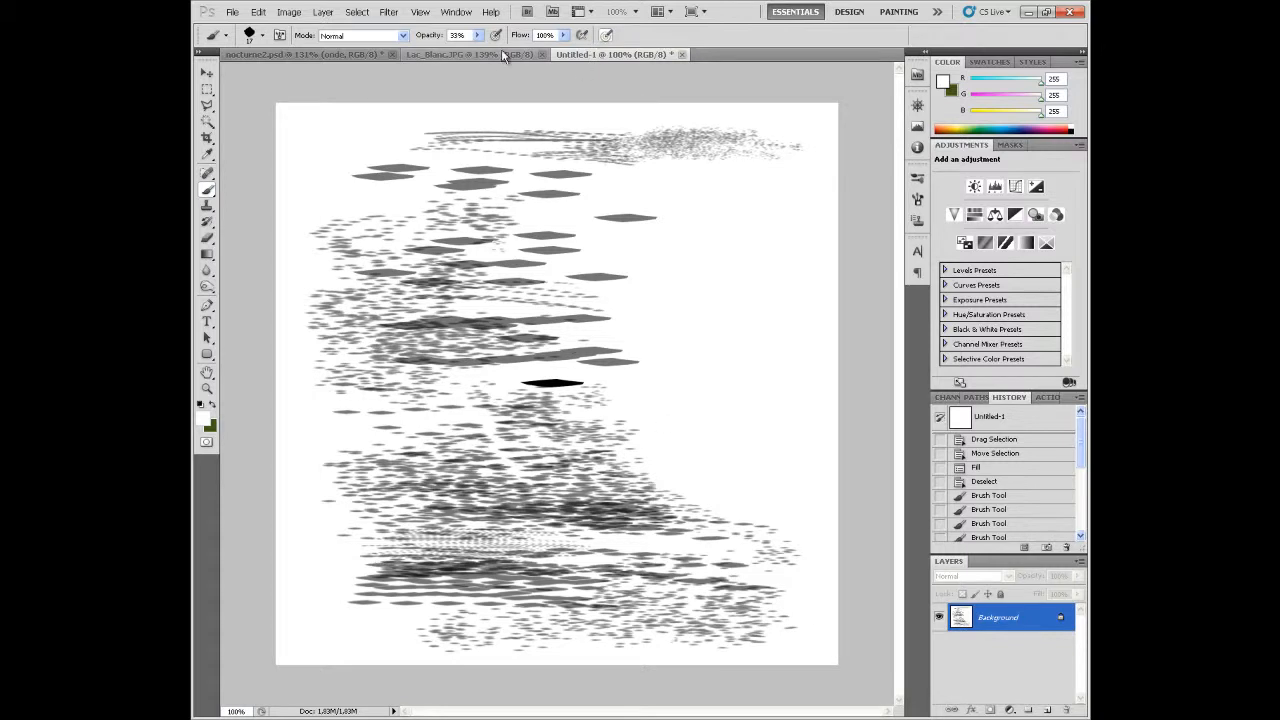
# Create a new blank document with a white background
pyautogui.click(232, 12)
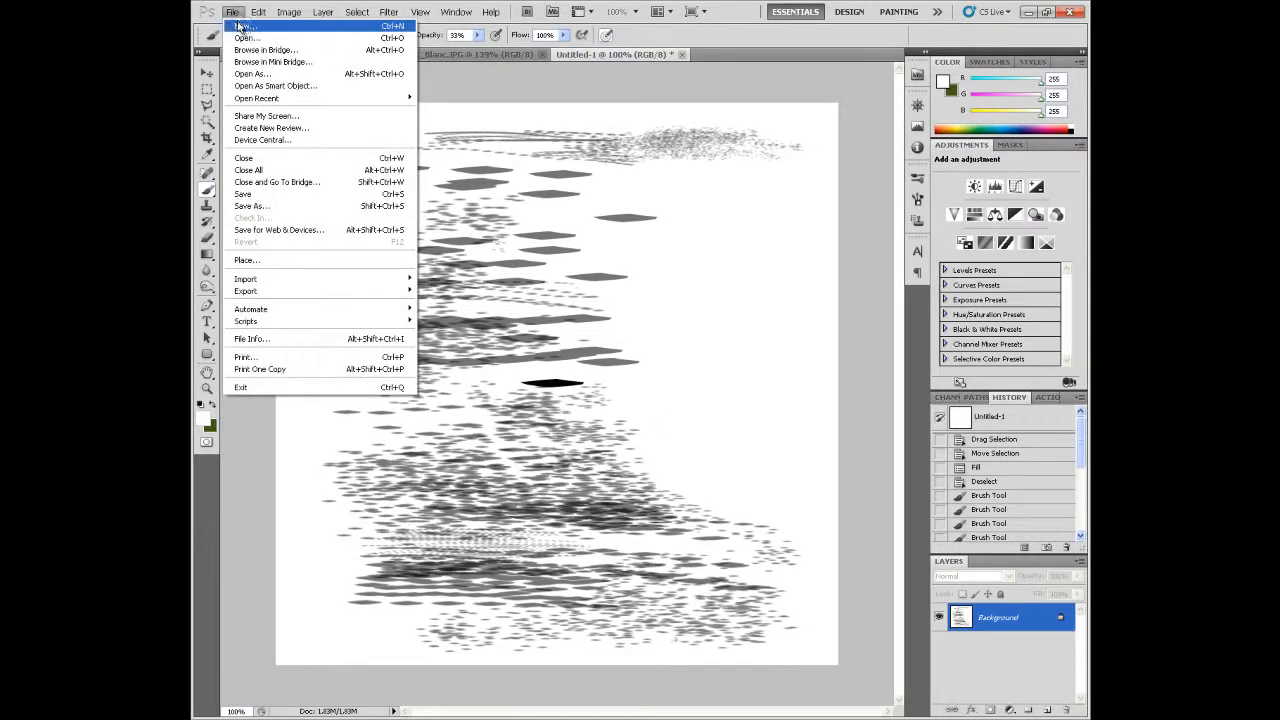
pyautogui.click(240, 26)
pyautogui.click(770, 184)
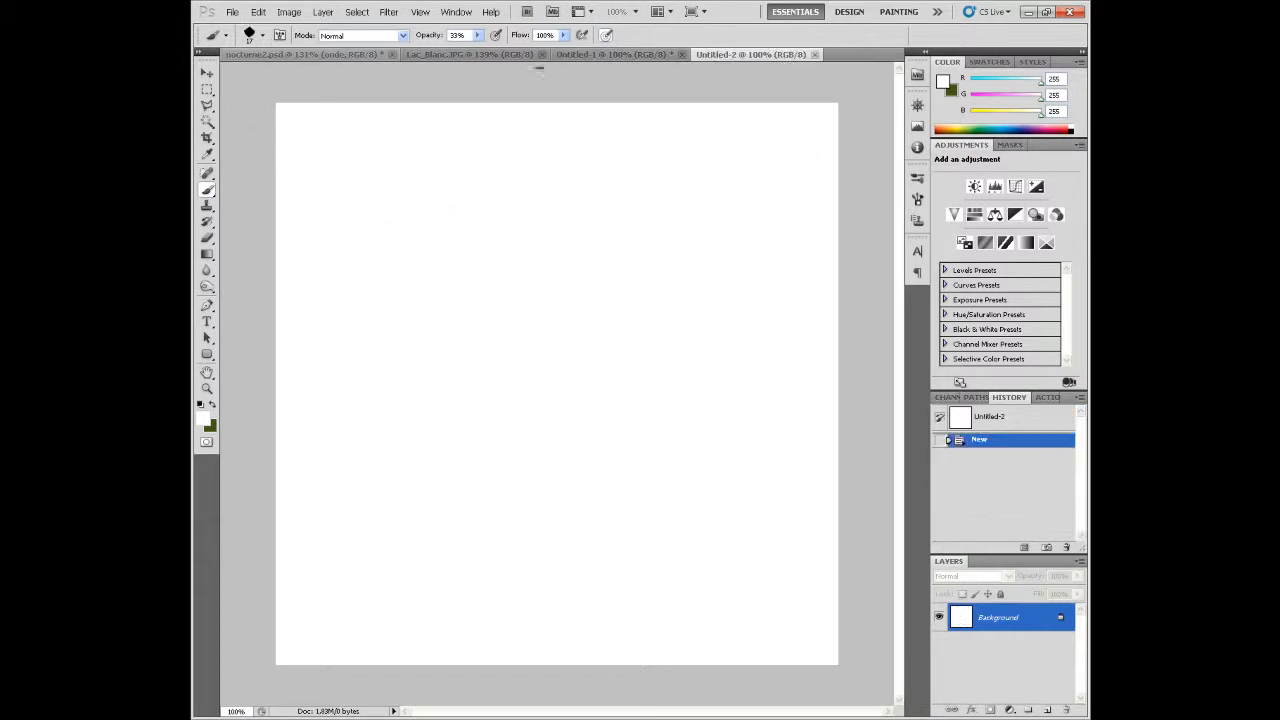
# Transfer the ripple-shaped selection outline from Lac_Blanc.JPG to the middle of the blank Untitled-2 document
pyautogui.click(470, 54)
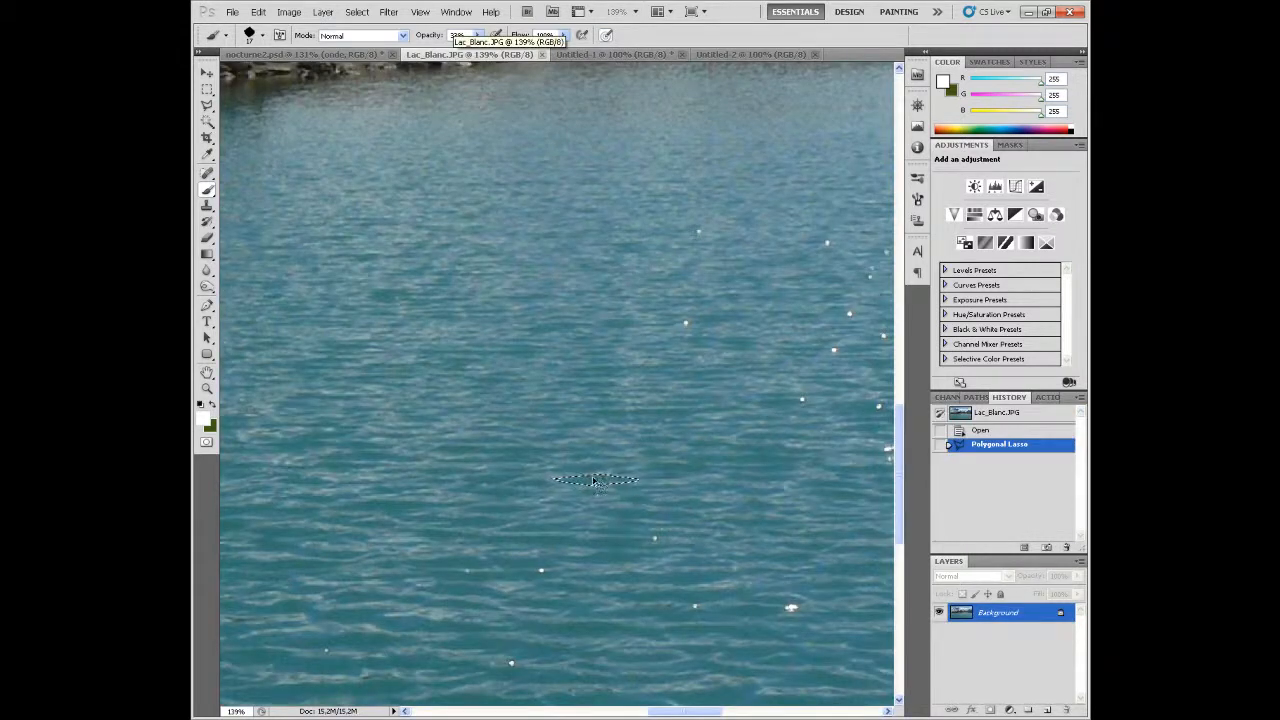
pyautogui.click(207, 90)
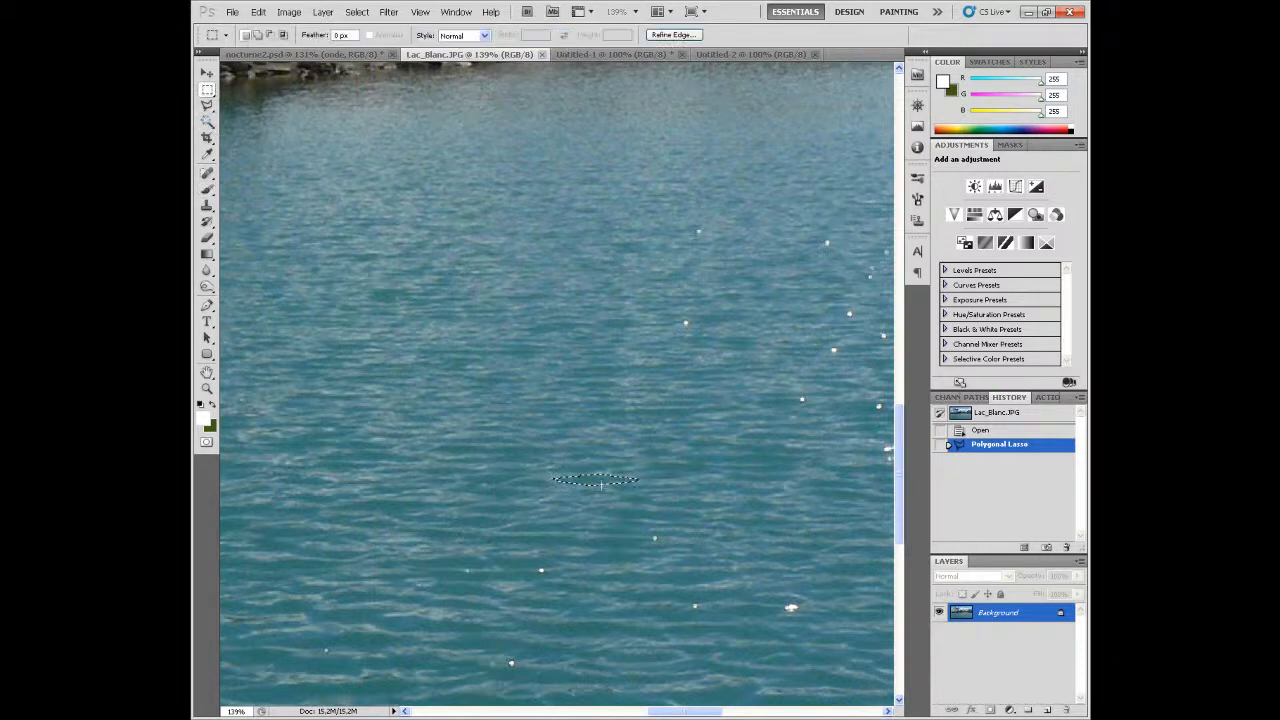
pyautogui.moveTo(595, 479)
pyautogui.mouseDown()
pyautogui.moveTo(690, 105)
pyautogui.moveTo(742, 57)
pyautogui.moveTo(749, 69)
pyautogui.moveTo(551, 371)
pyautogui.moveTo(565, 385)
pyautogui.mouseUp()
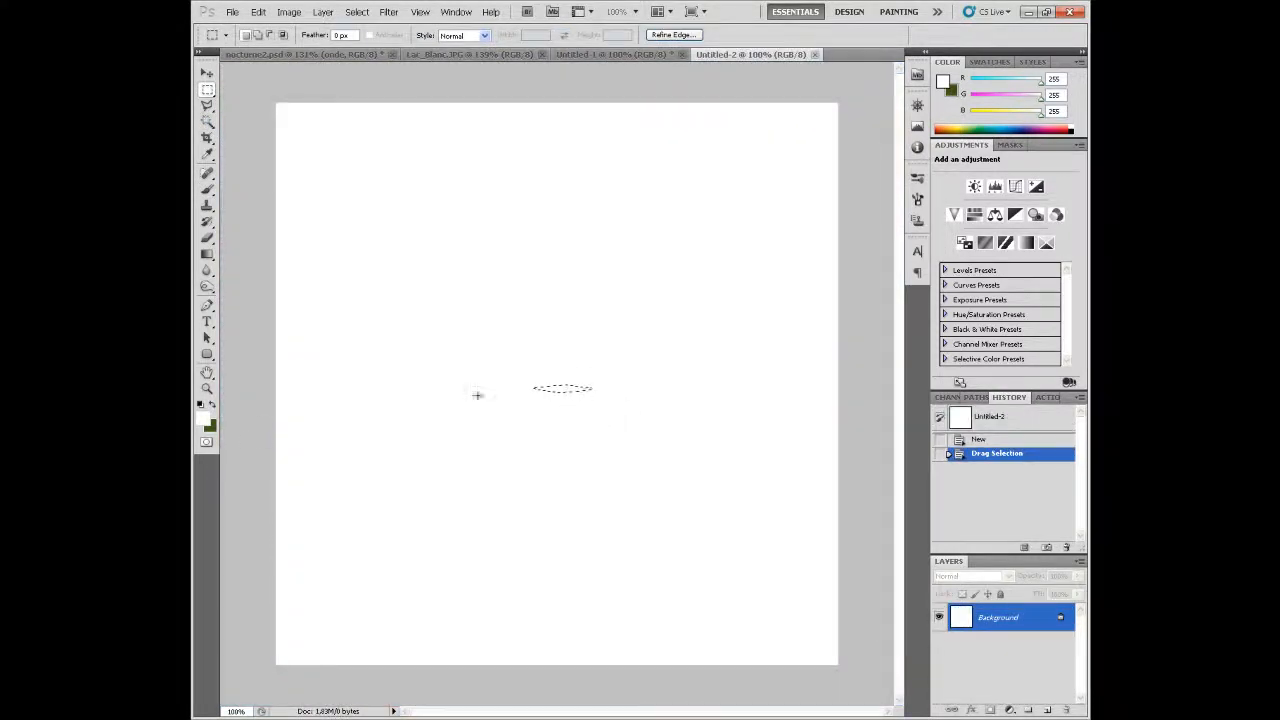
# Set the foreground colour to black, fill the ripple-shaped selection with it and deselect
pyautogui.click(203, 421)
pyautogui.click(292, 352)
pyautogui.click(613, 166)
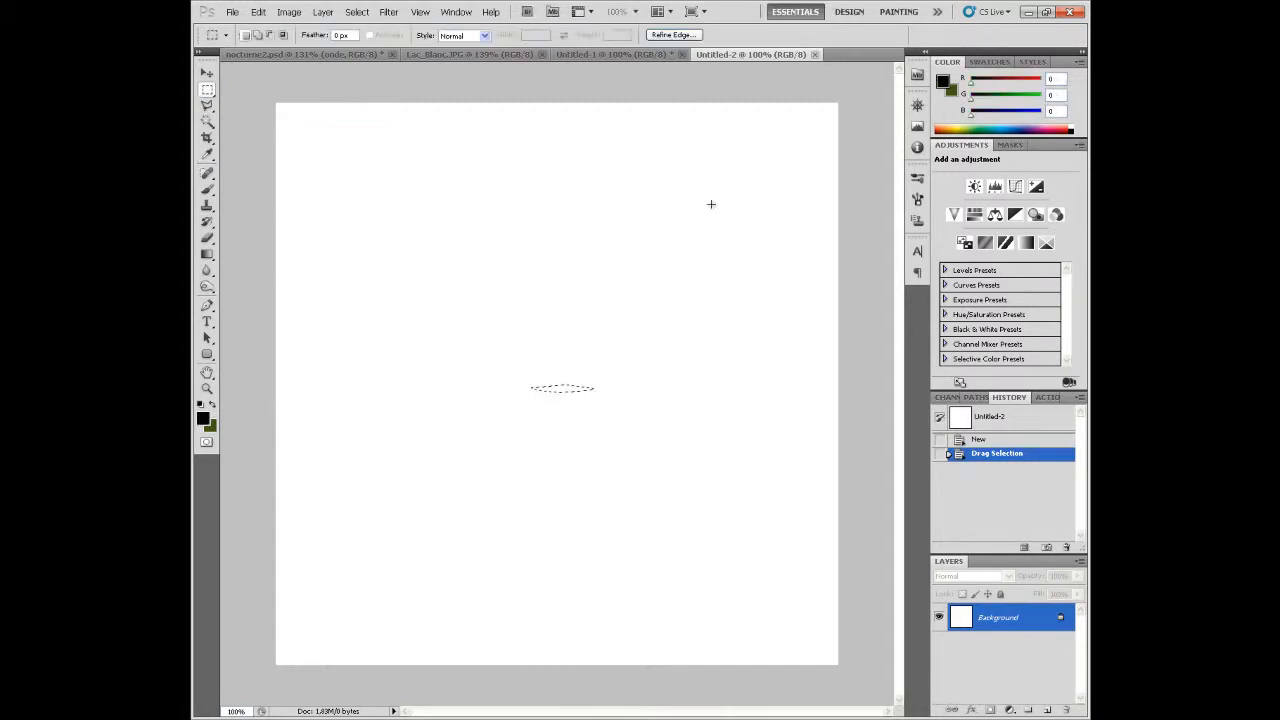
pyautogui.hotkey('alt', 'BackSpace')
pyautogui.press('m')
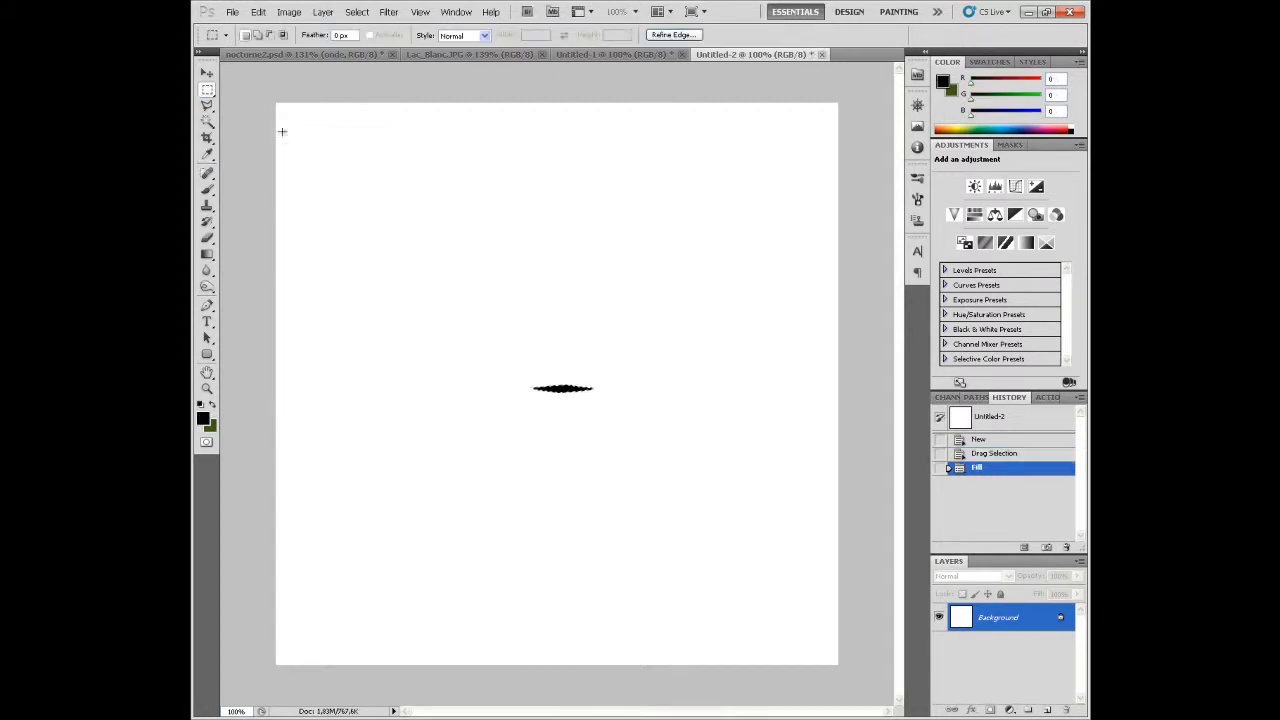
pyautogui.hotkey('ctrl', 'd')
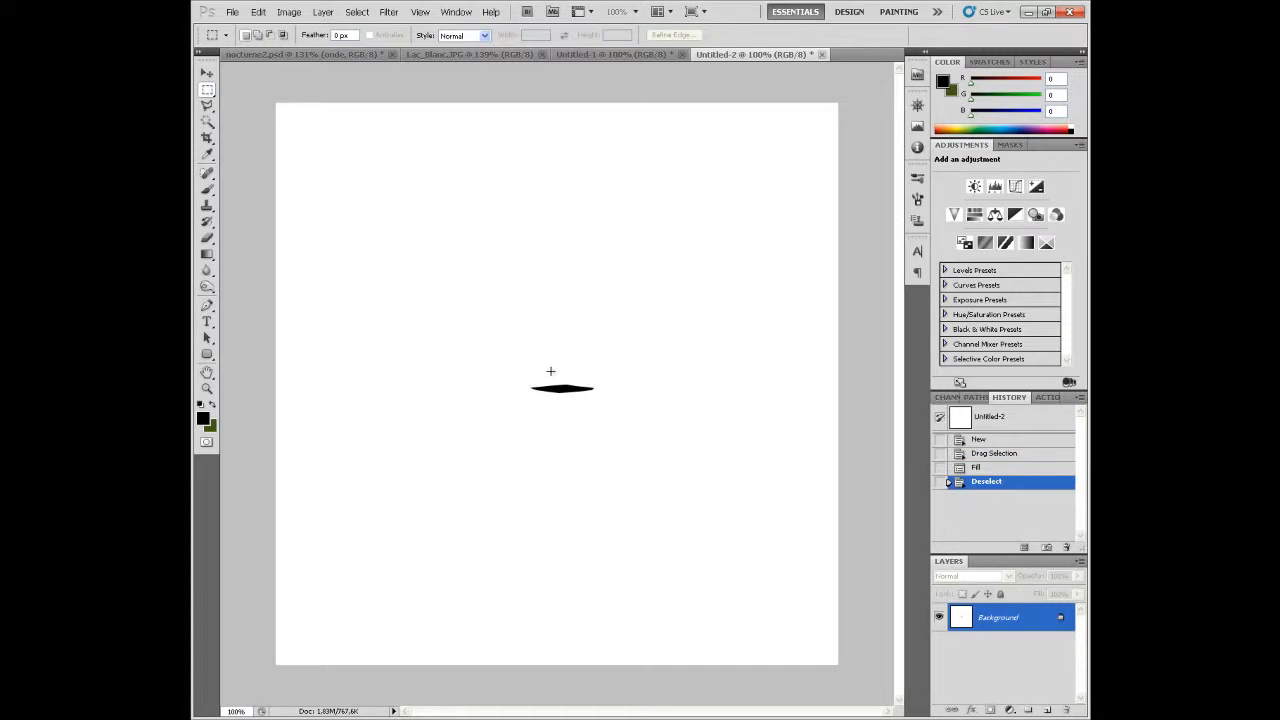
# Review the Brush tool's Brush Tip Shape, Shape Dynamics and Scattering settings in nocturne2.psd
pyautogui.click(270, 55)
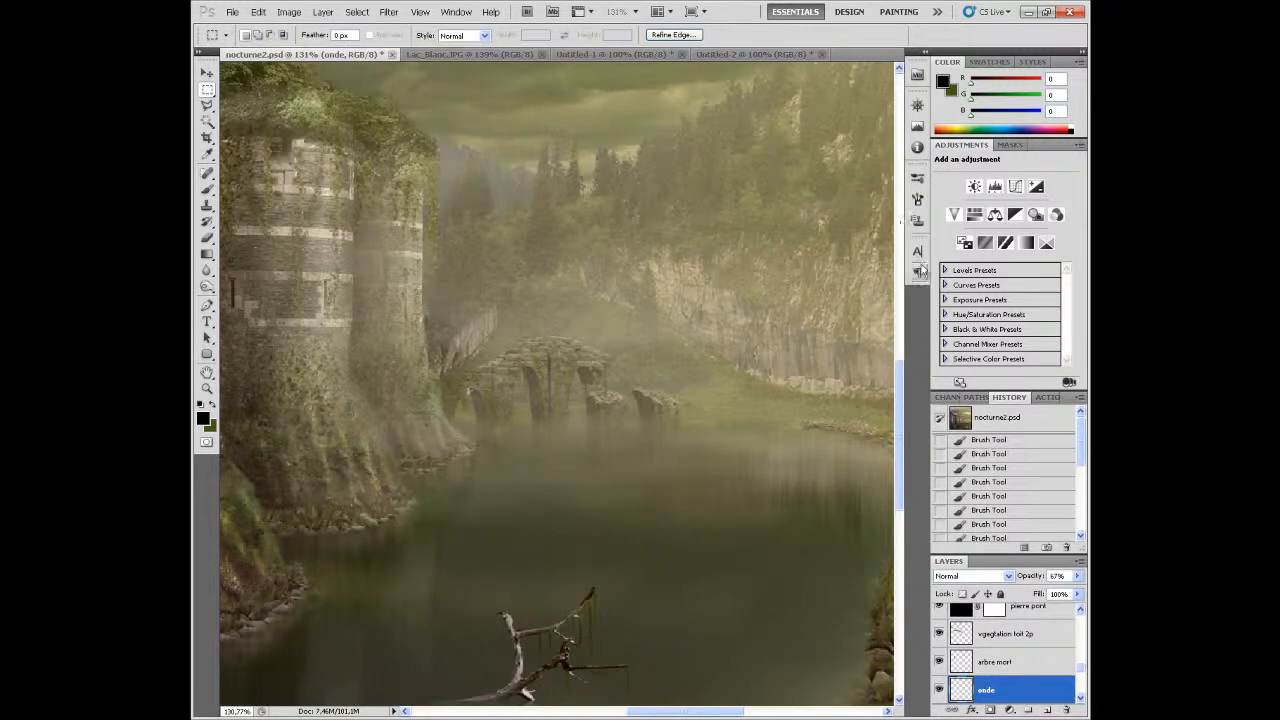
pyautogui.click(917, 203)
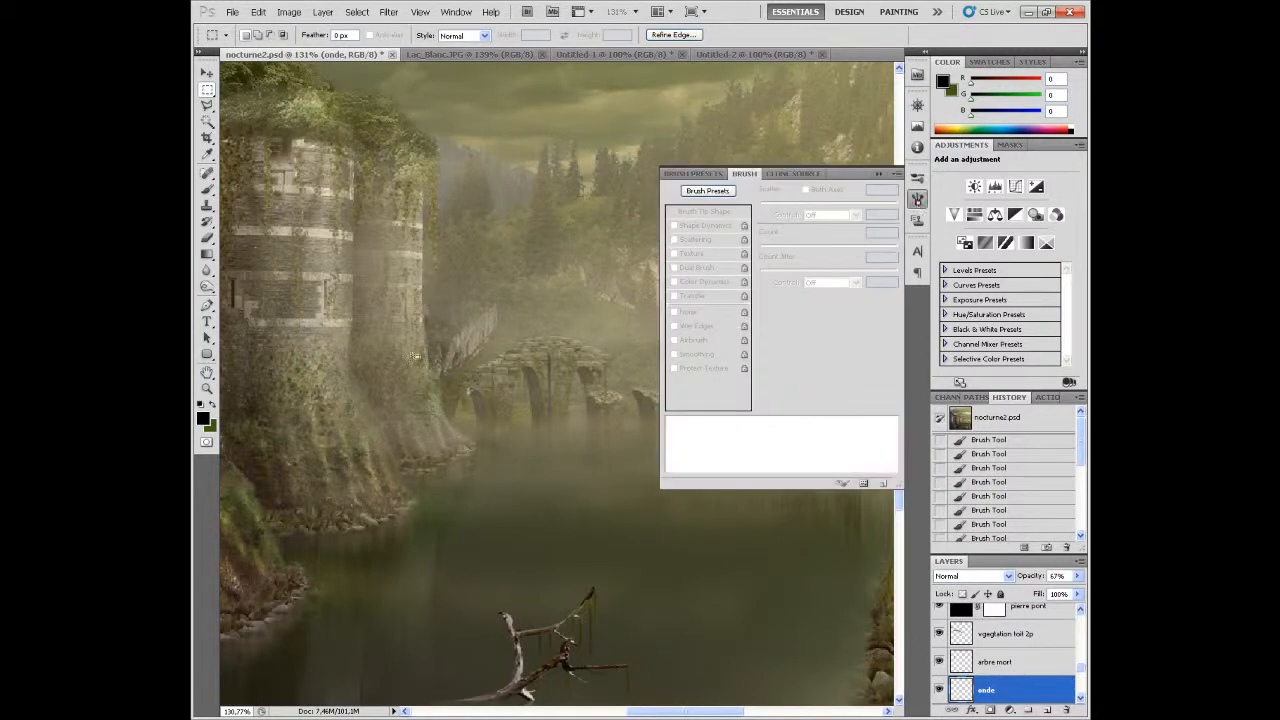
pyautogui.click(207, 189)
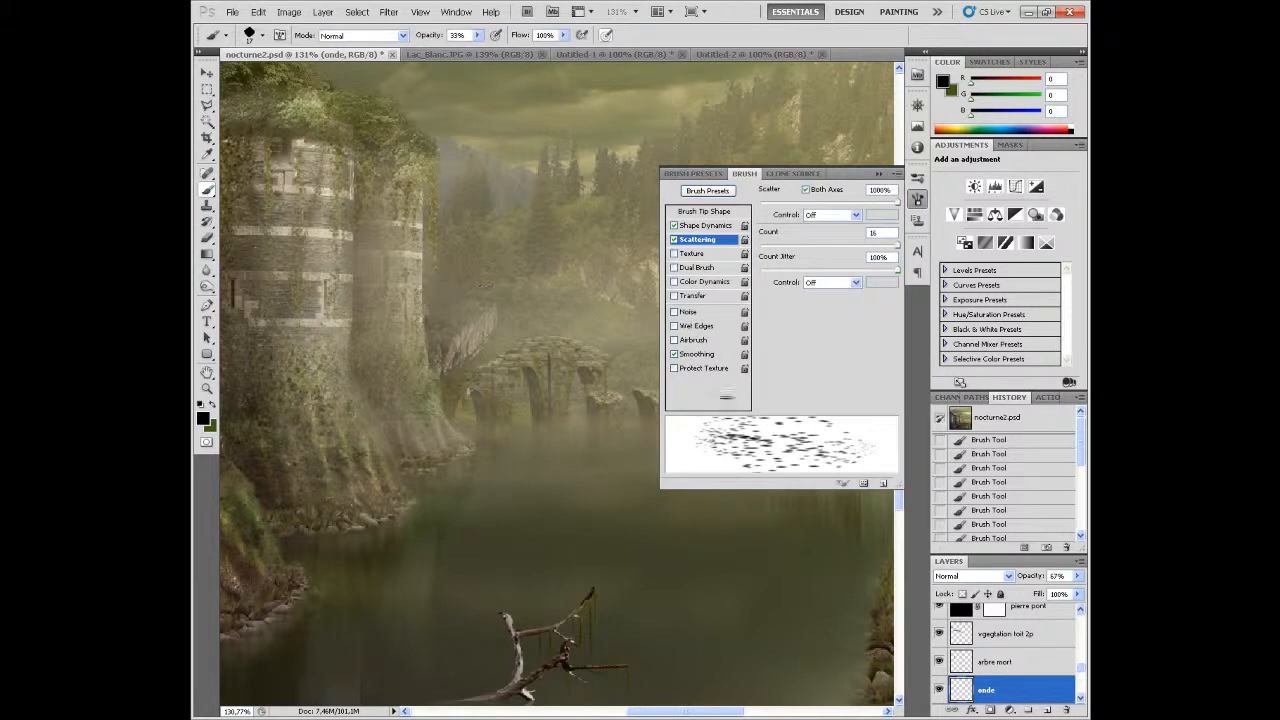
pyautogui.click(700, 212)
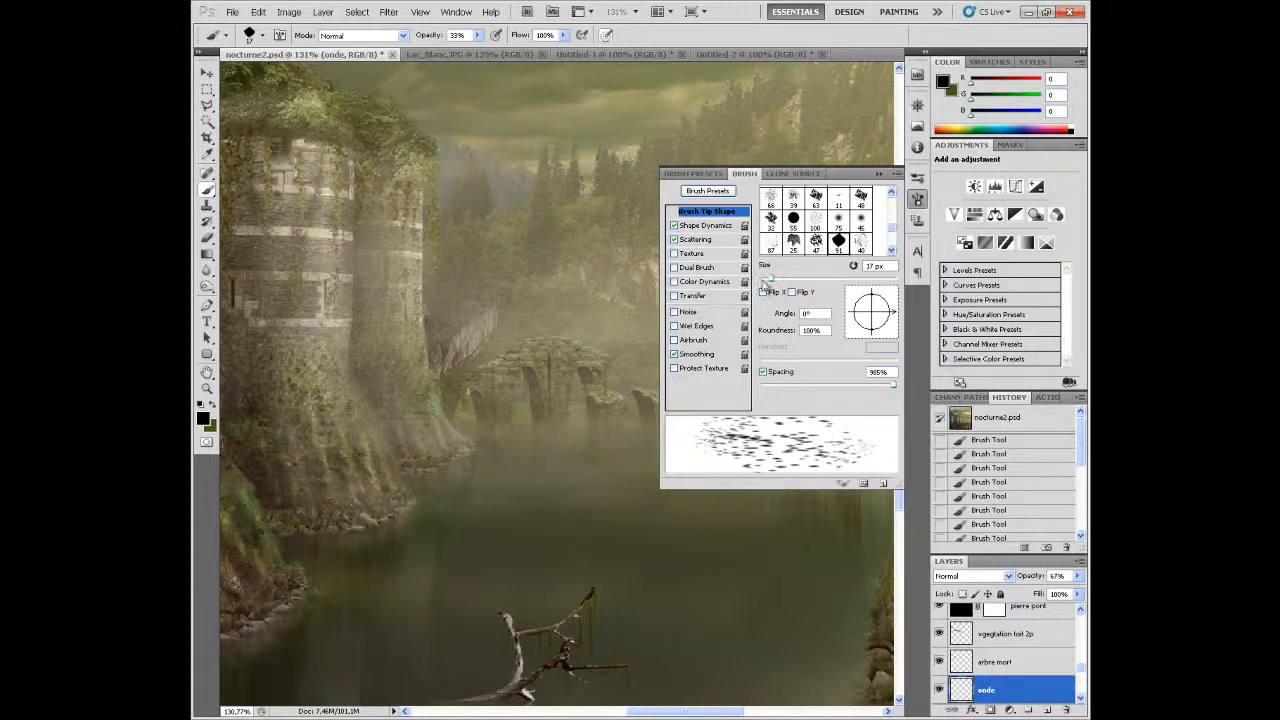
pyautogui.click(710, 226)
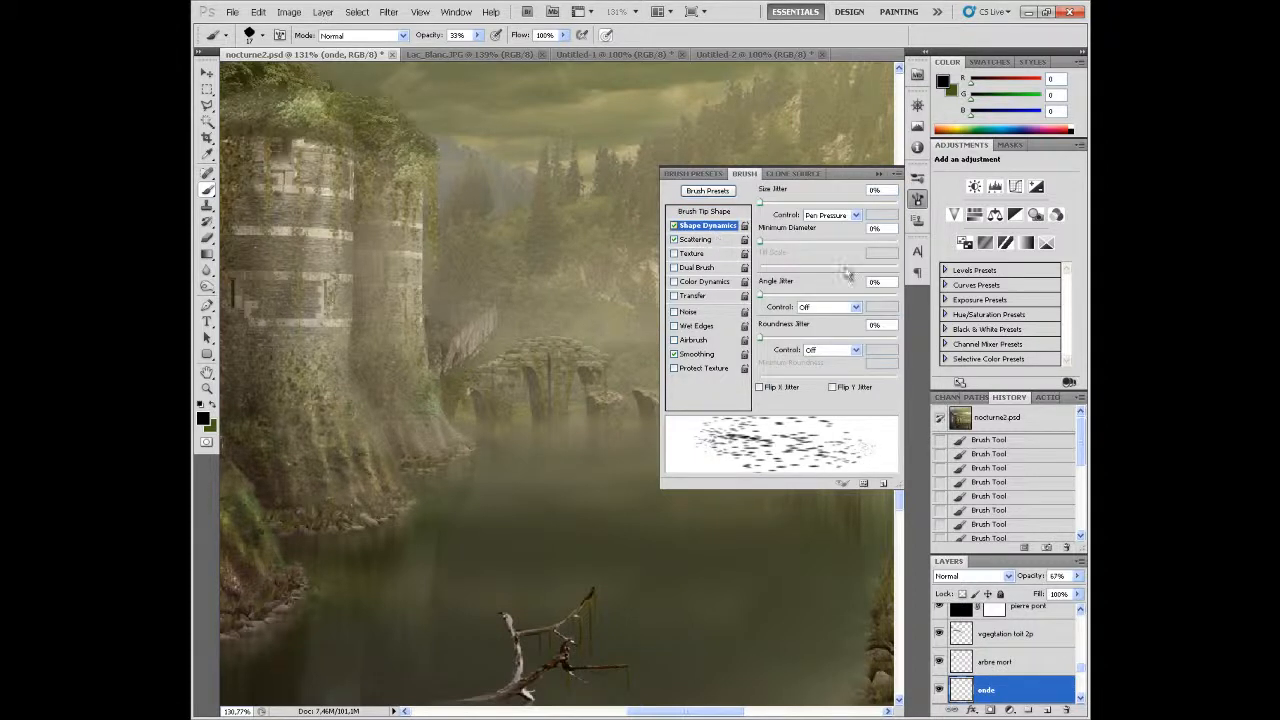
pyautogui.click(697, 240)
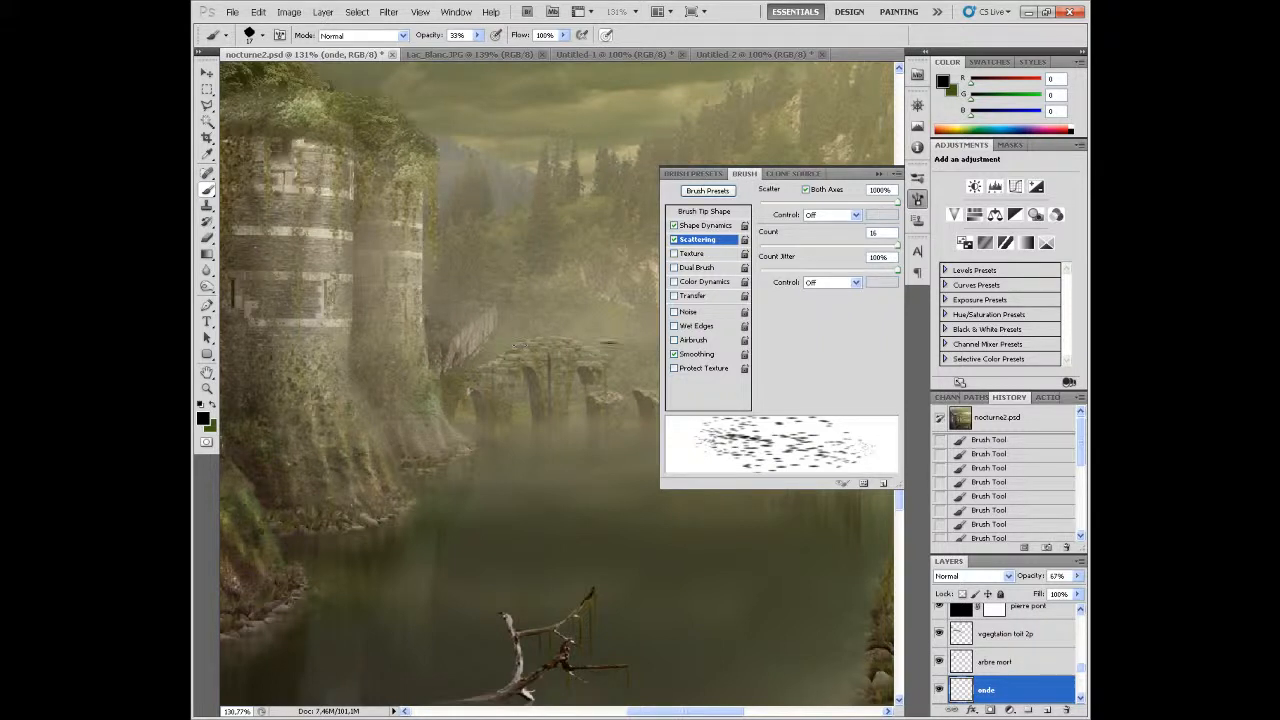
pyautogui.click(880, 176)
# Save the current 17 px ripple brush as a new preset and delete the original 91 px ripple preset
pyautogui.rightClick(665, 382)
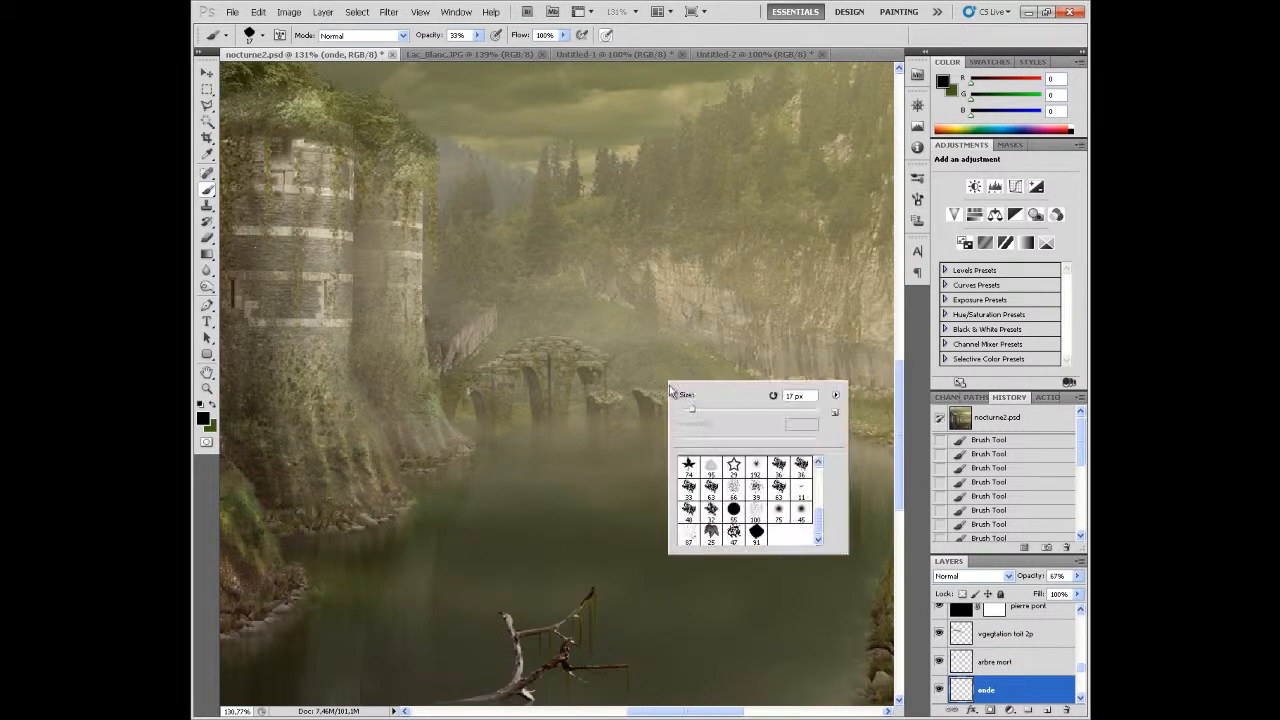
pyautogui.click(836, 414)
pyautogui.click(766, 241)
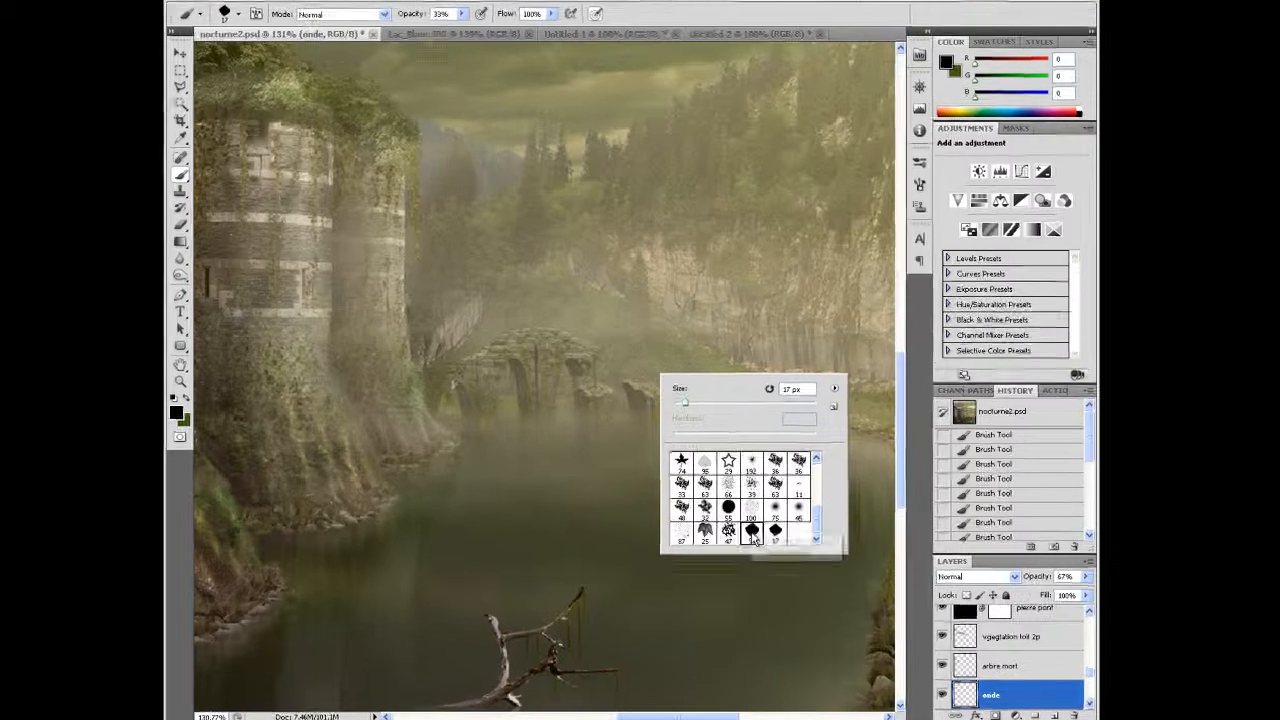
pyautogui.rightClick(757, 535)
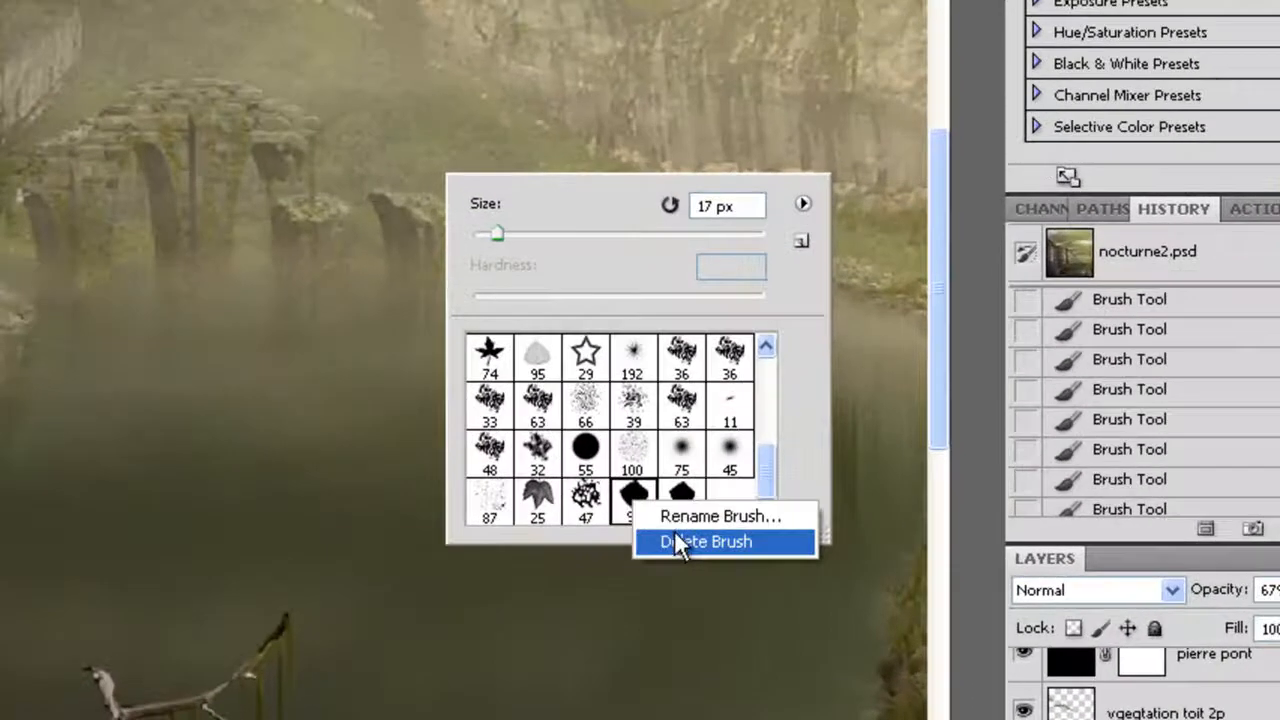
pyautogui.click(700, 541)
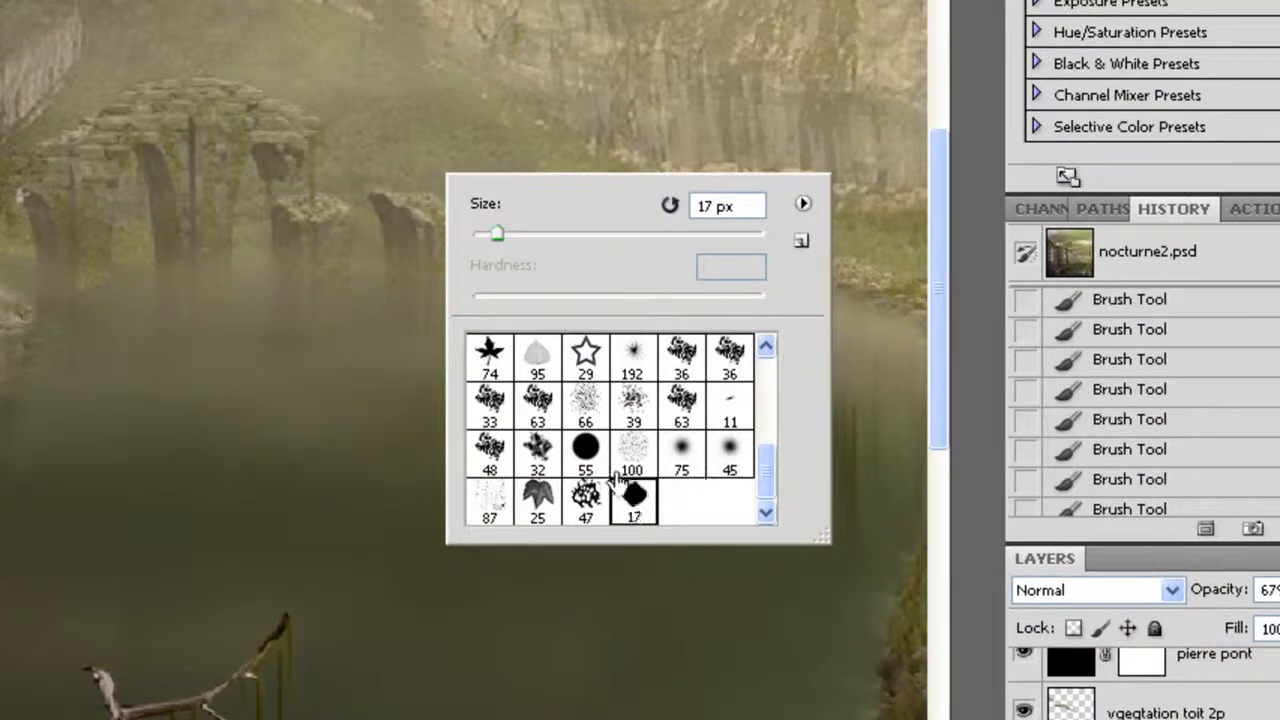
# Save the brush set as a Brushes (*.ABR) file named "my brush" and dismiss the brush picker
pyautogui.click(801, 203)
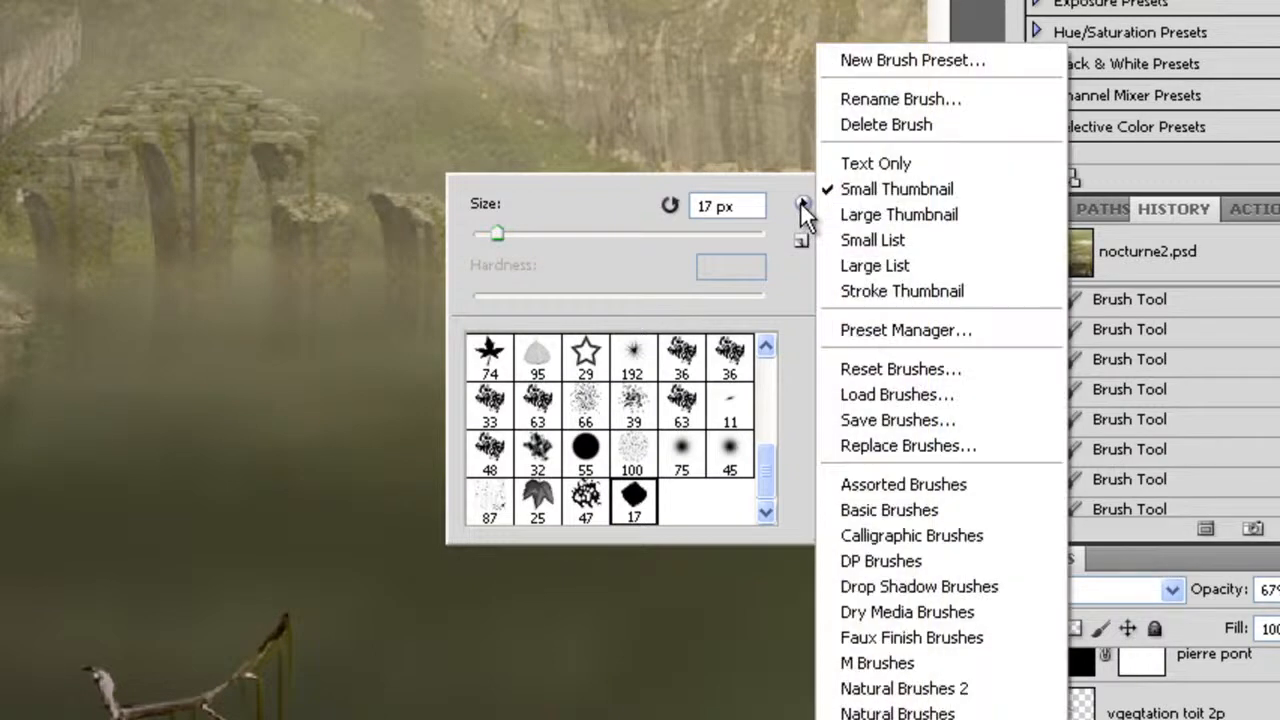
pyautogui.click(925, 421)
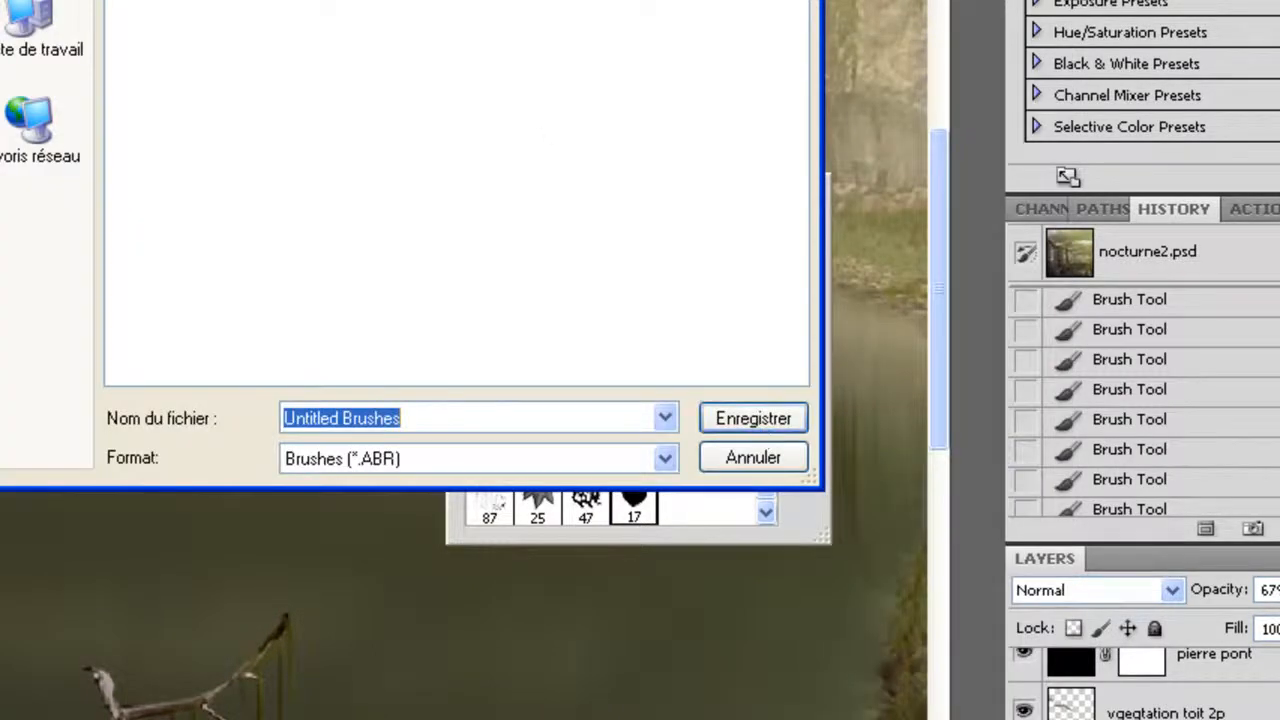
pyautogui.write('my brush')
pyautogui.press('Return')
pyautogui.press('Return')
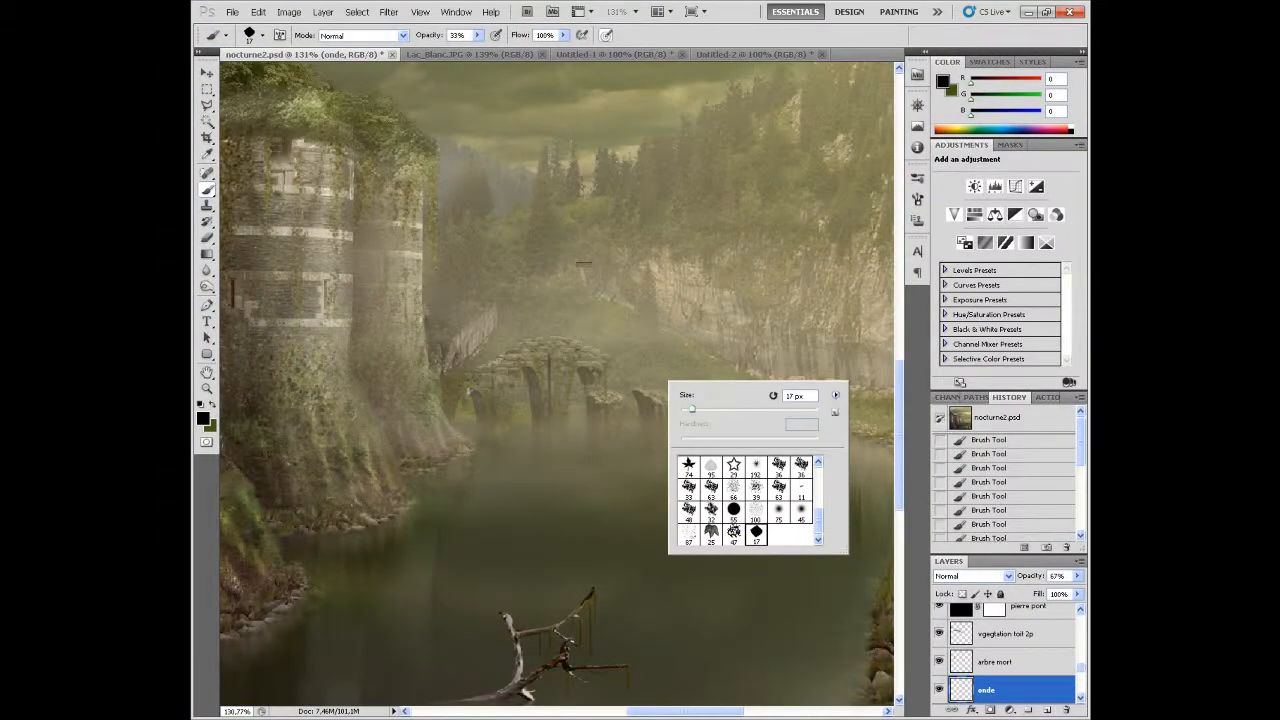
pyautogui.click(694, 27)
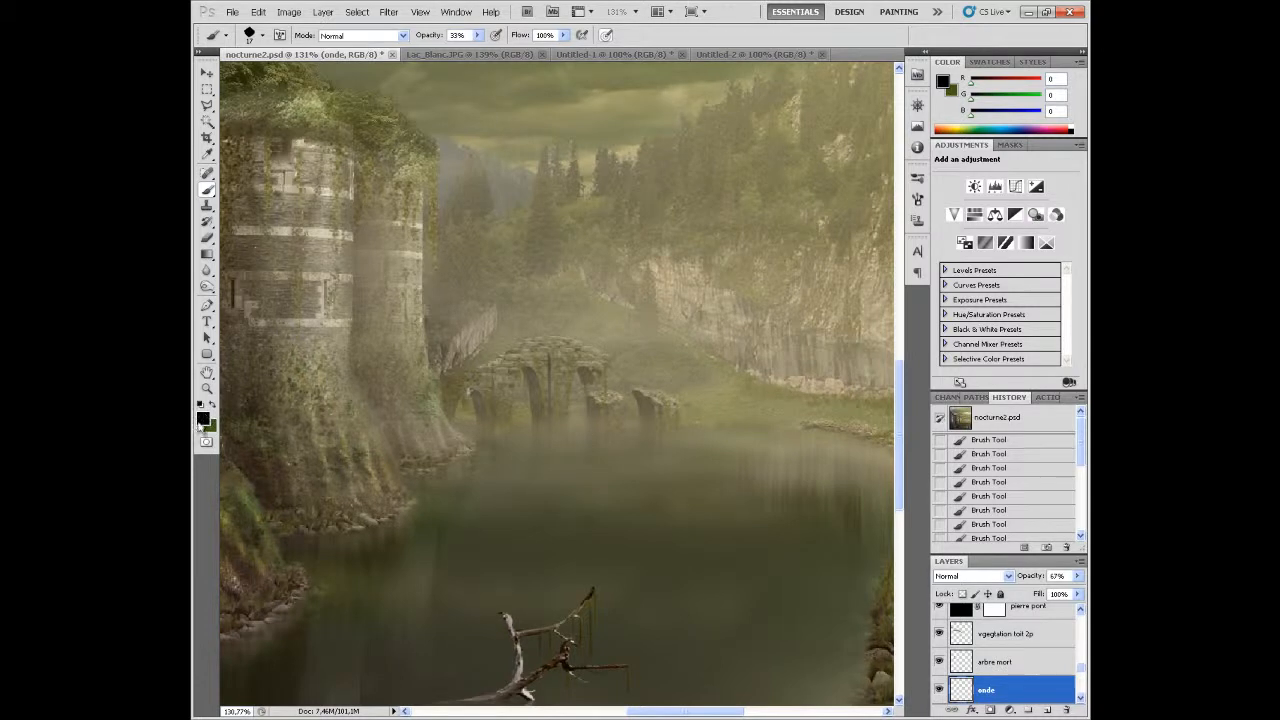
# Set the foreground colour to white and reduce the ripple brush's size to about 7 px
pyautogui.click(204, 418)
pyautogui.moveTo(329, 279); pyautogui.dragTo(288, 170)
pyautogui.click(603, 168)
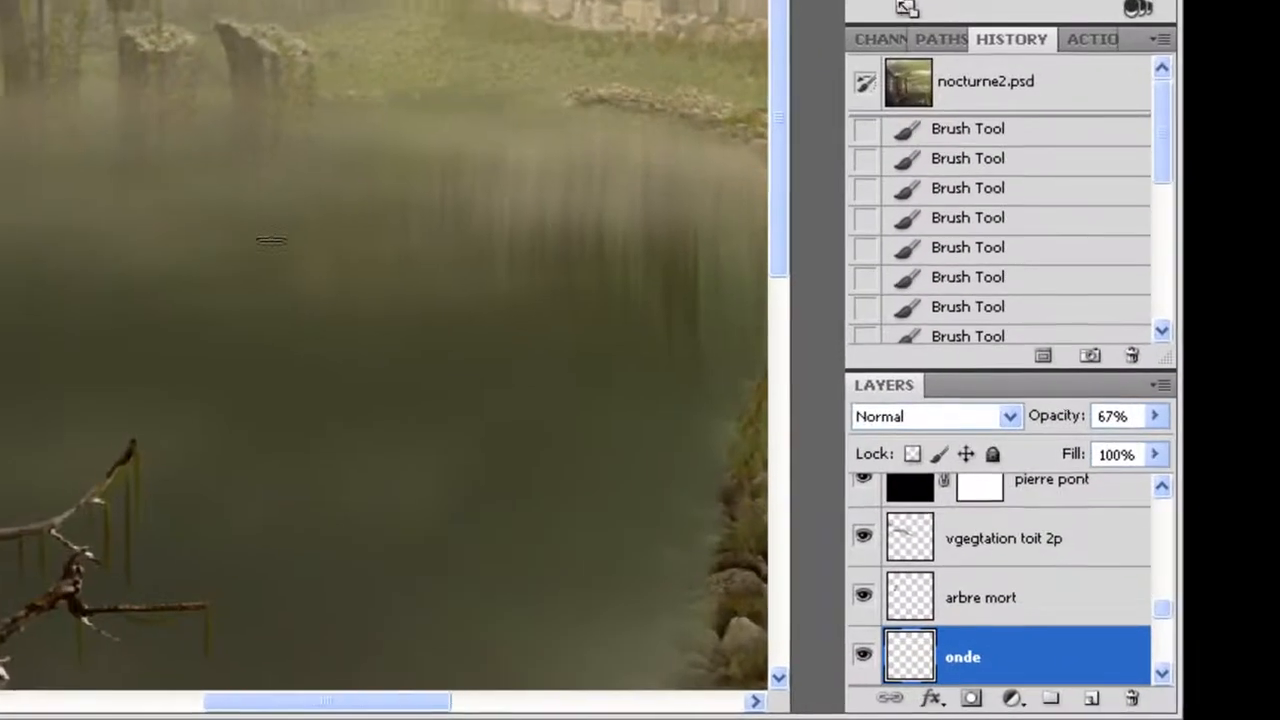
pyautogui.rightClick(180, 115)
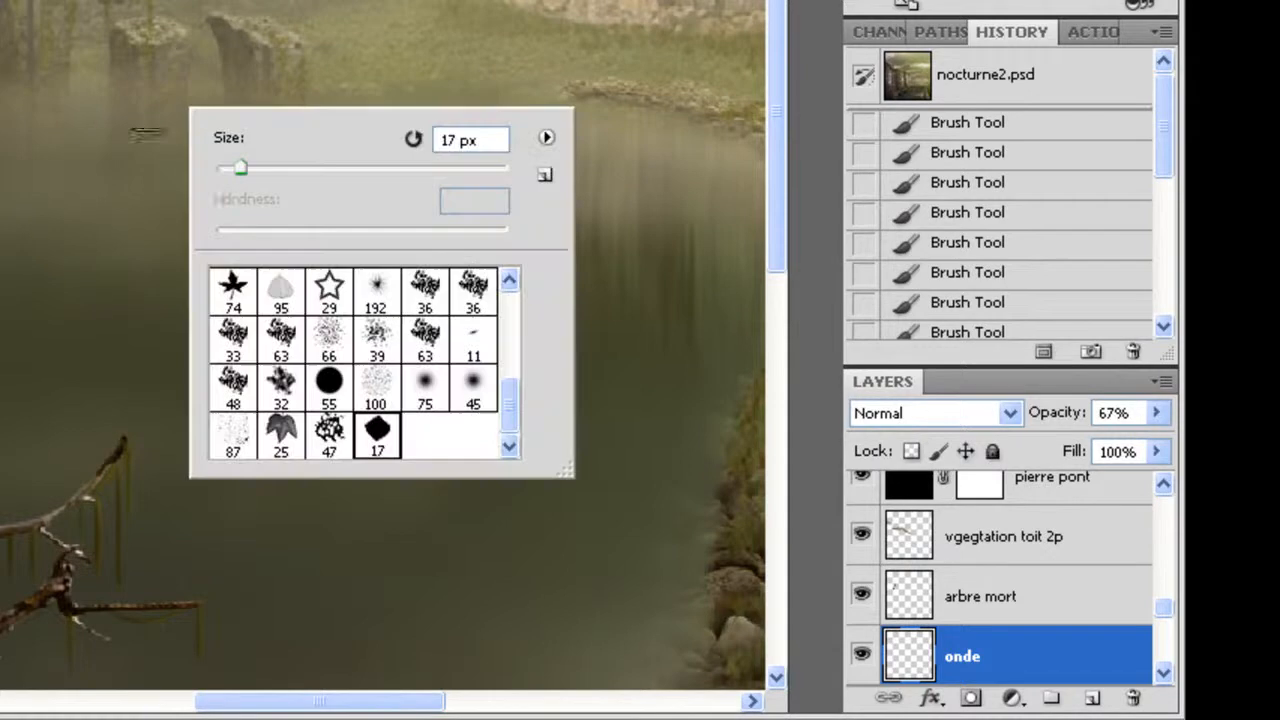
pyautogui.moveTo(226, 174); pyautogui.dragTo(226, 168)
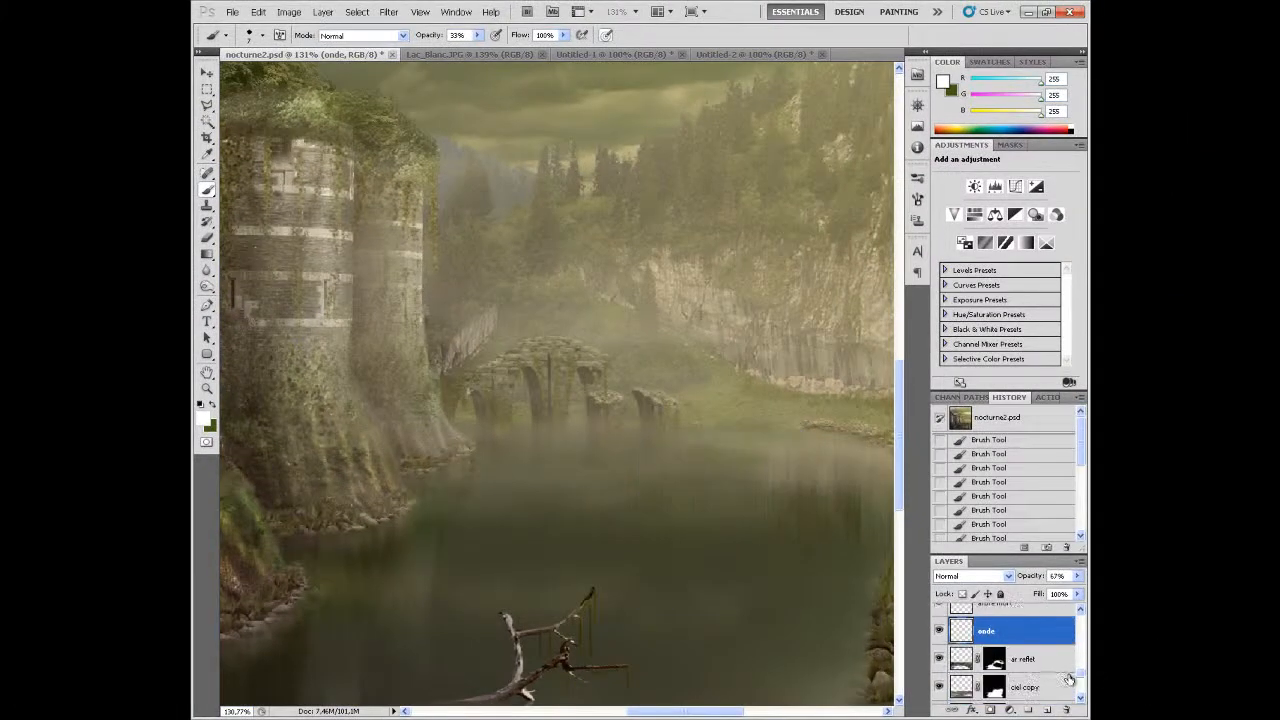
# Paint white ripples on the "onde" layer across the far water just below the ruined stone arches
pyautogui.scroll(-2, 1010, 666)
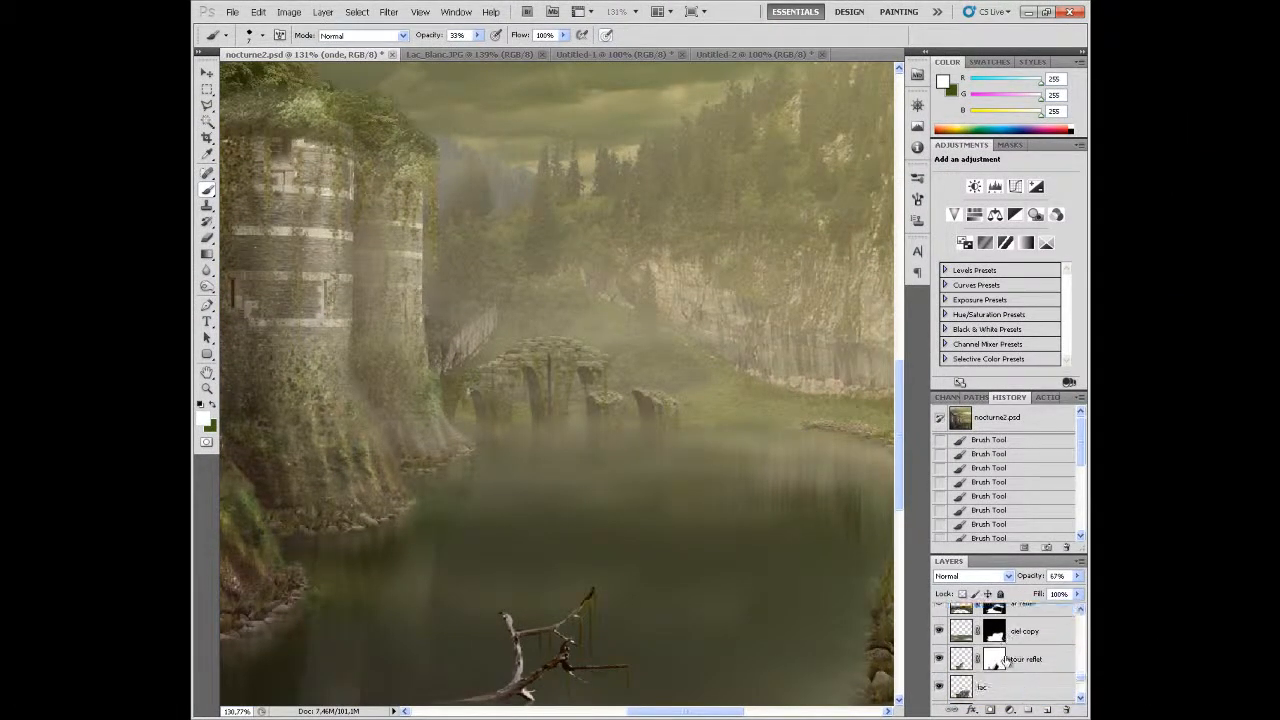
pyautogui.scroll(2, 996, 678)
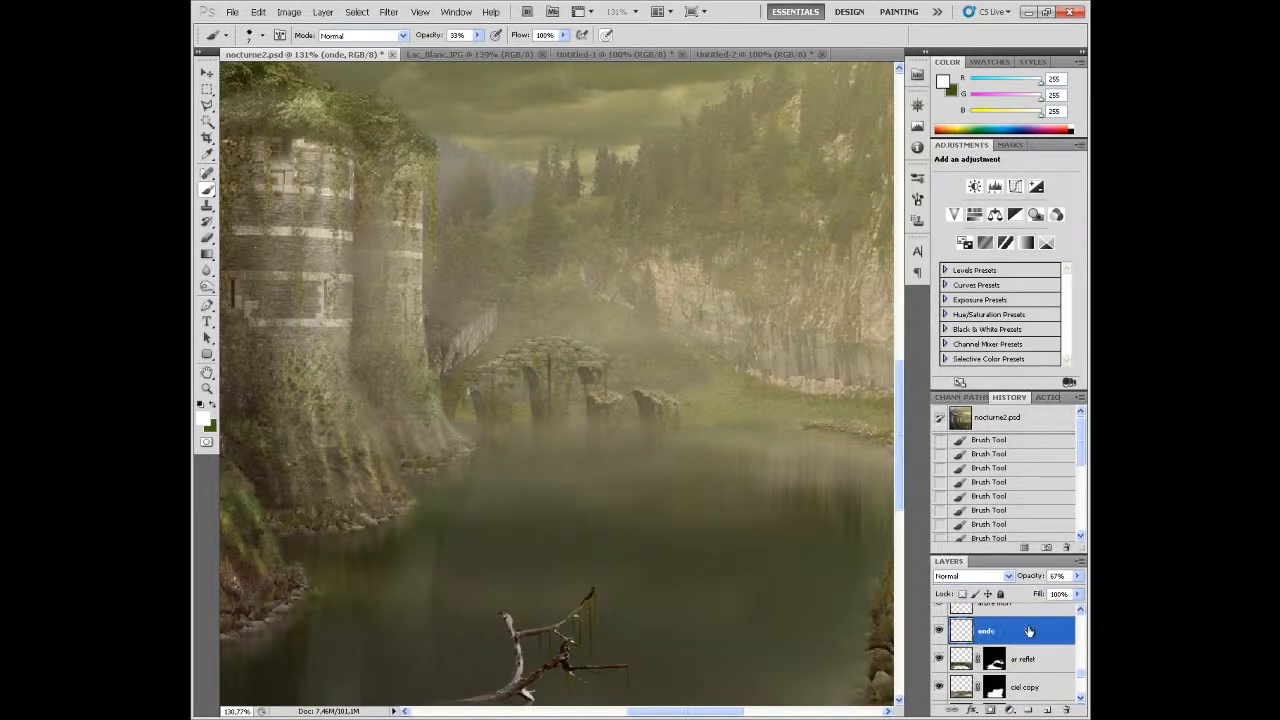
pyautogui.scroll(-1, 1028, 640)
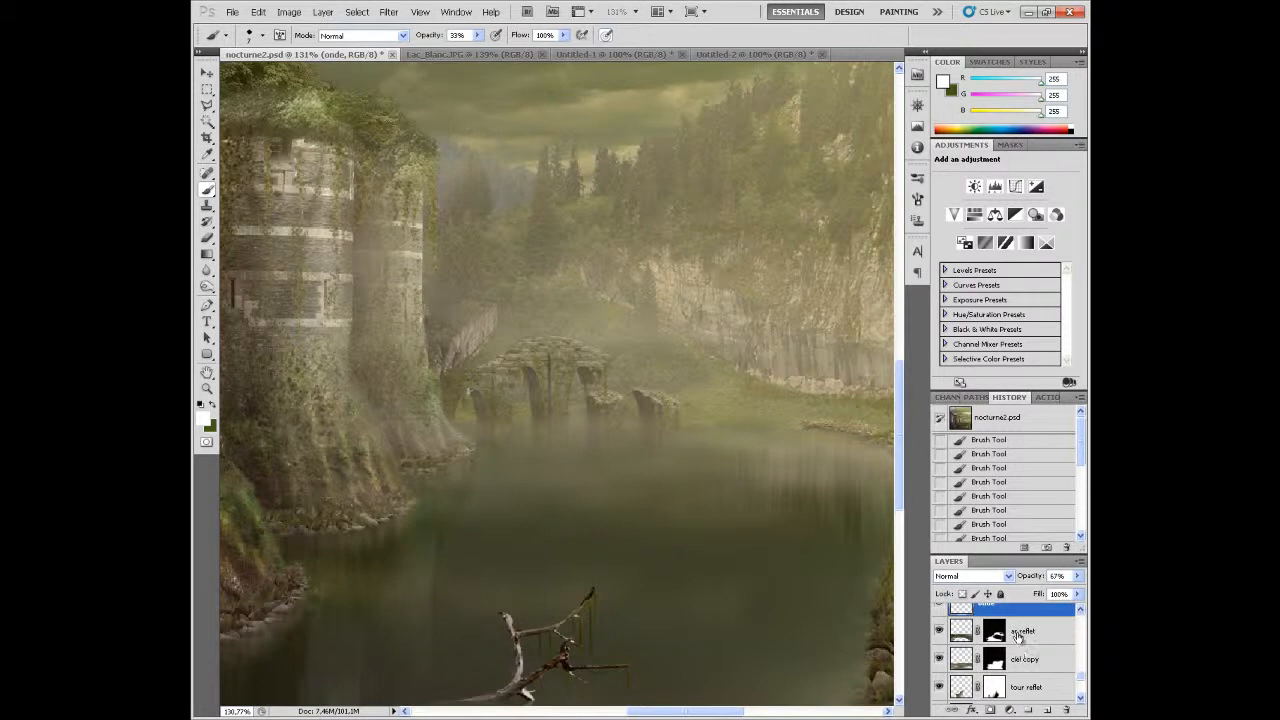
pyautogui.scroll(2, 1007, 660)
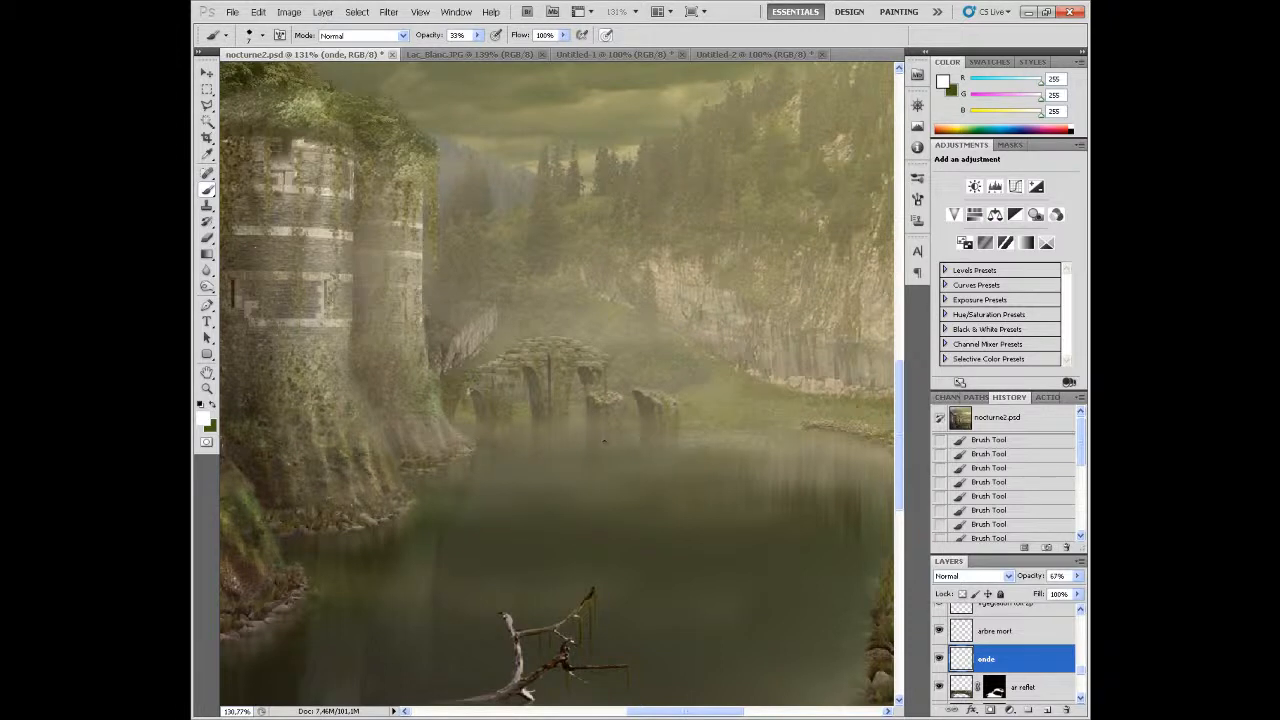
pyautogui.moveTo(587, 442); pyautogui.dragTo(494, 436)
pyautogui.moveTo(520, 437)
pyautogui.mouseDown()
pyautogui.moveTo(483, 448)
pyautogui.moveTo(474, 428)
pyautogui.moveTo(572, 453)
pyautogui.moveTo(722, 461)
pyautogui.moveTo(676, 462)
pyautogui.mouseUp()
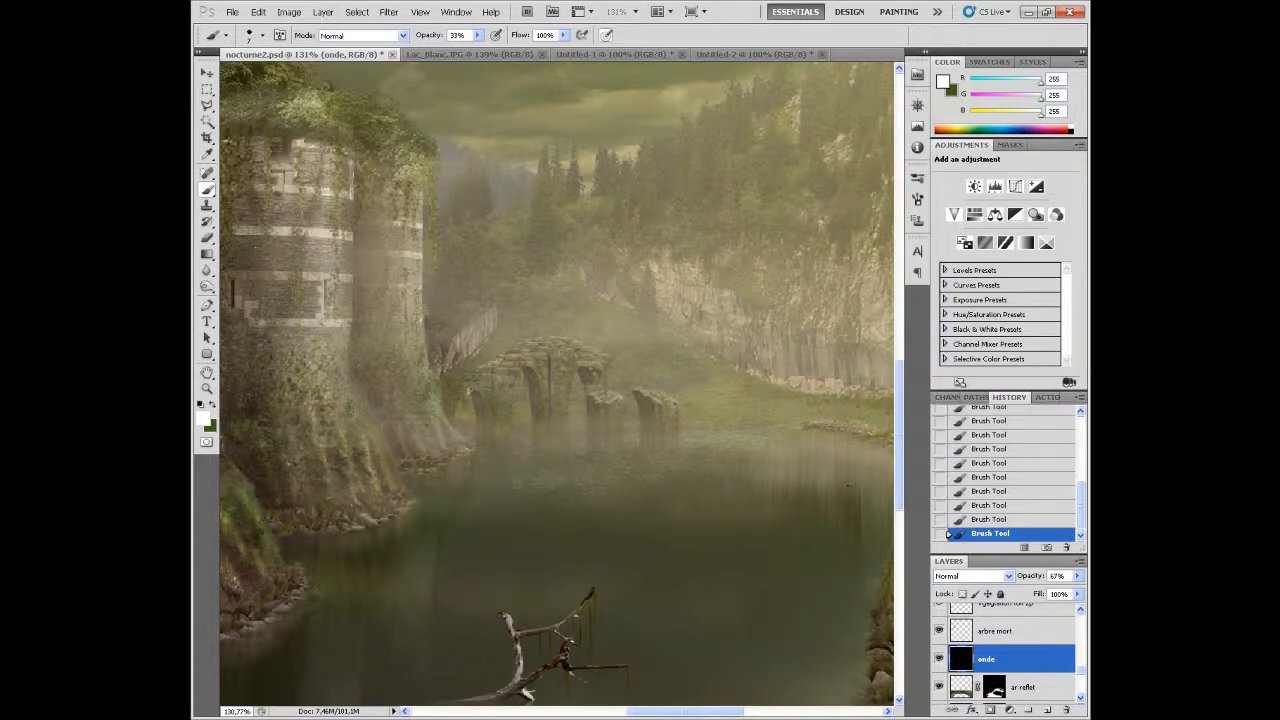
# Set the "onde" layer's opacity to 100%
pyautogui.click(990, 519)
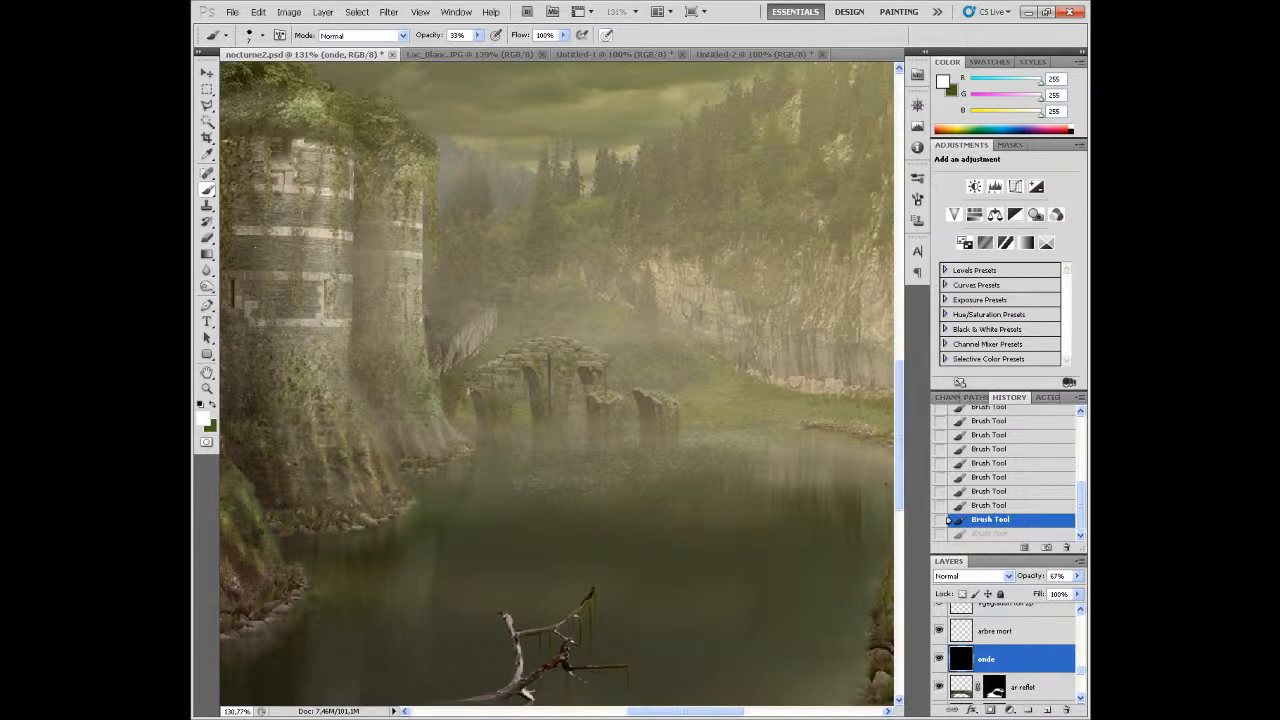
pyautogui.hotkey('ctrl', 'z')
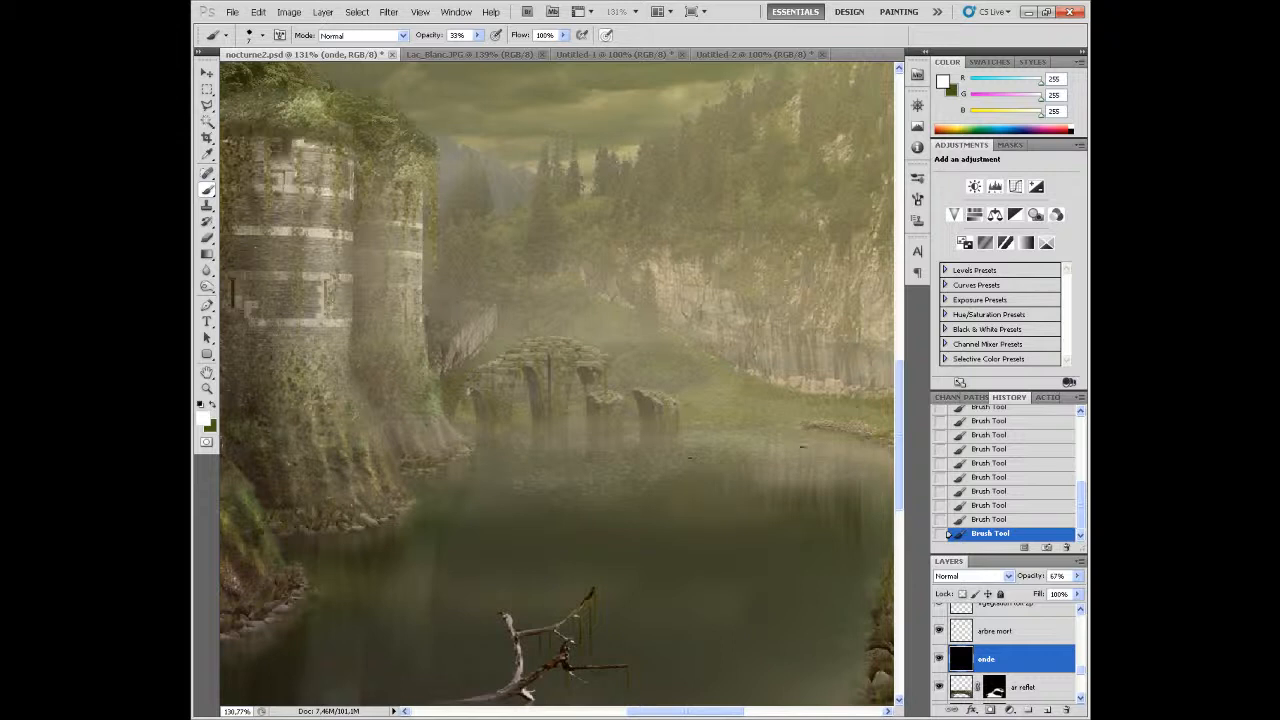
pyautogui.click(1077, 576)
pyautogui.moveTo(1068, 592); pyautogui.dragTo(1090, 592)
pyautogui.scroll(-3, 594, 457)
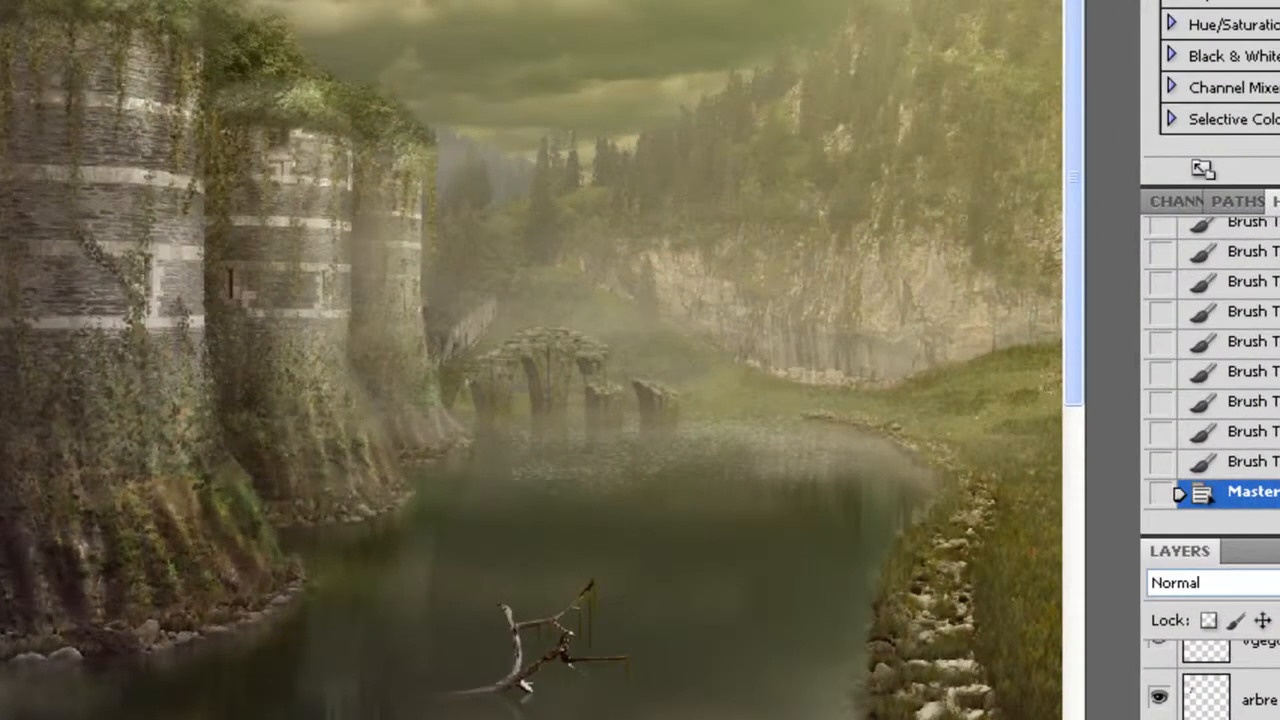
# Try more white ripples across the far water from the castle bank to the rocky shore, and clear the "onde" layer
pyautogui.moveTo(608, 314); pyautogui.dragTo(525, 110)
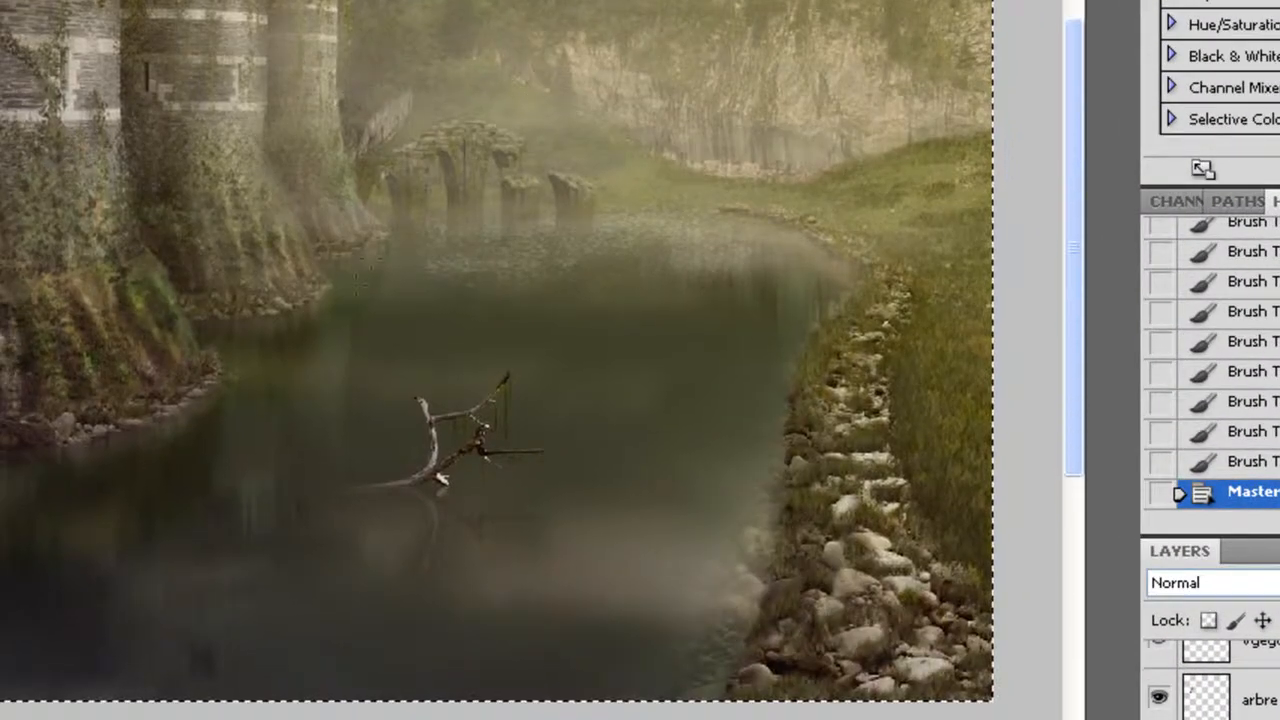
pyautogui.click(362, 280)
pyautogui.click(350, 276)
pyautogui.click(340, 272)
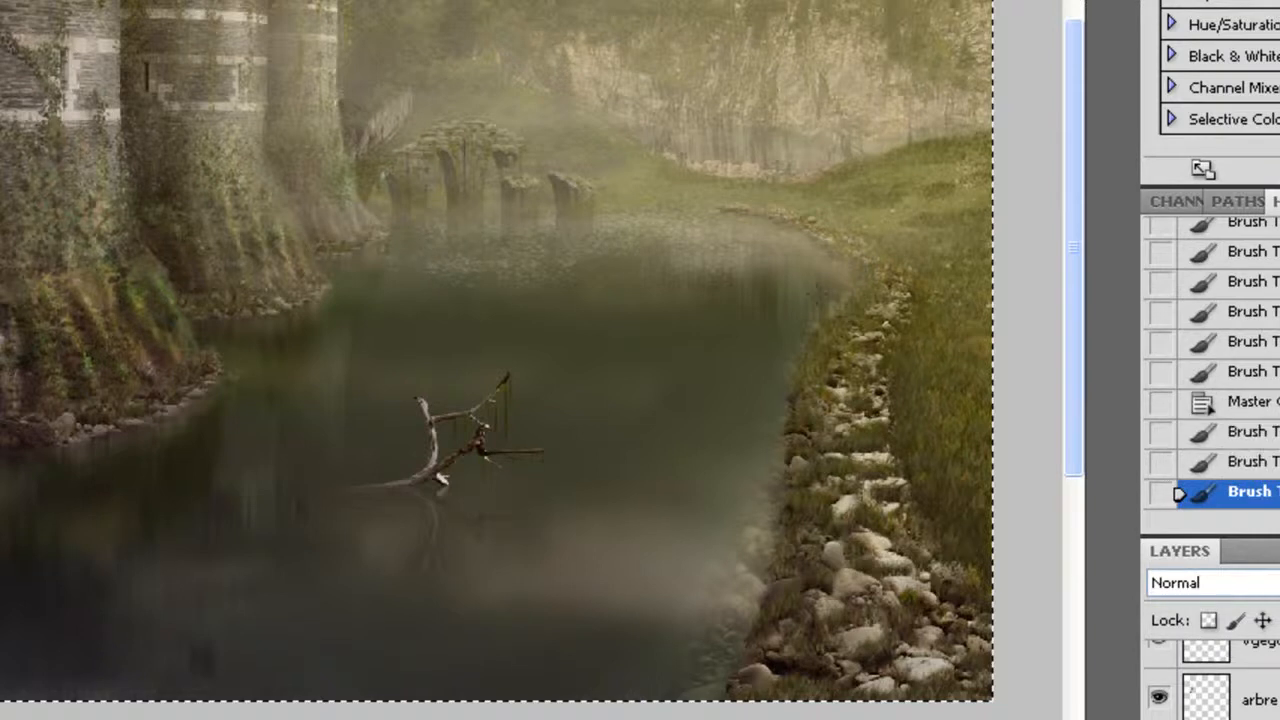
pyautogui.click(790, 260)
pyautogui.click(776, 262)
pyautogui.click(745, 248)
pyautogui.click(712, 236)
pyautogui.click(740, 240)
pyautogui.click(770, 244)
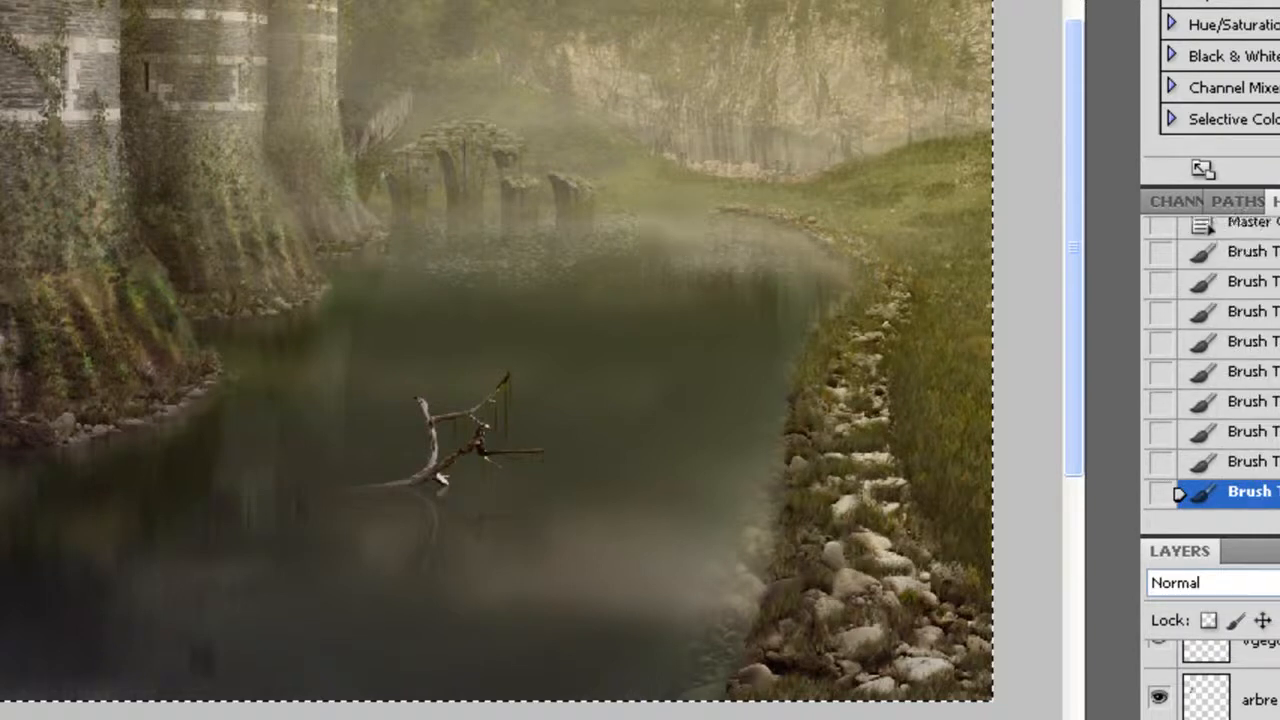
pyautogui.click(608, 288)
pyautogui.click(697, 298)
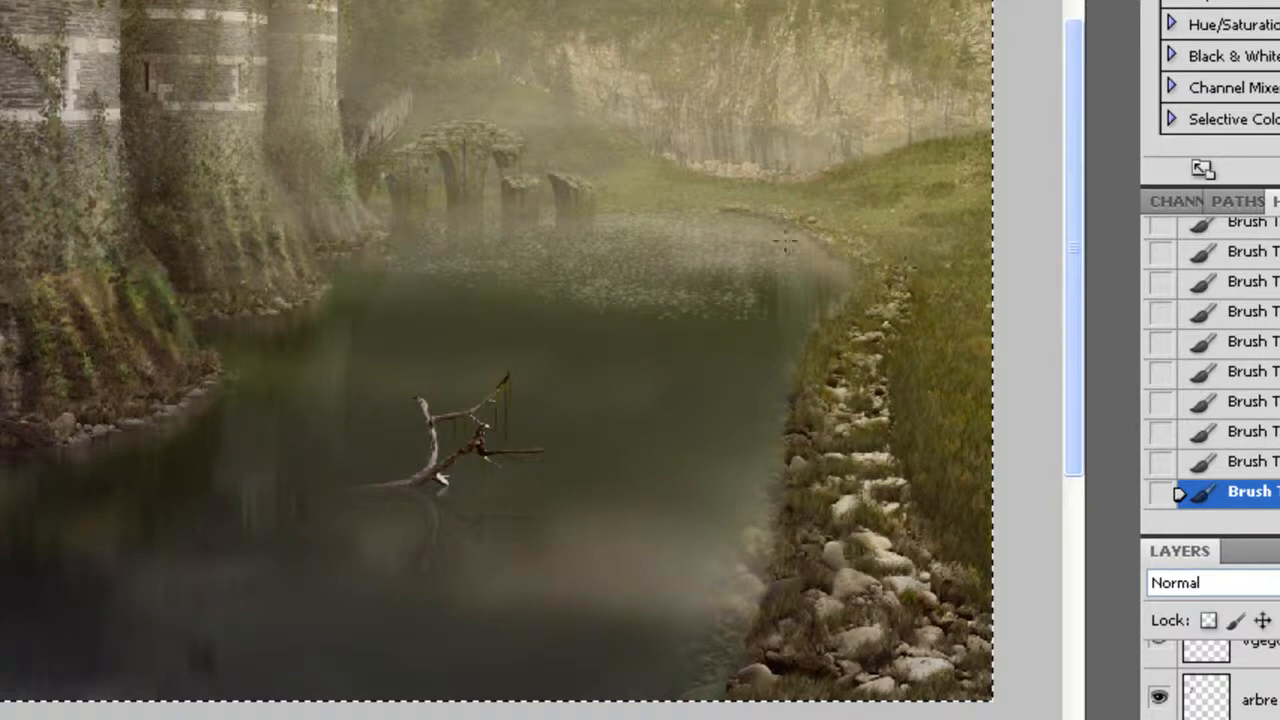
pyautogui.press('Delete')
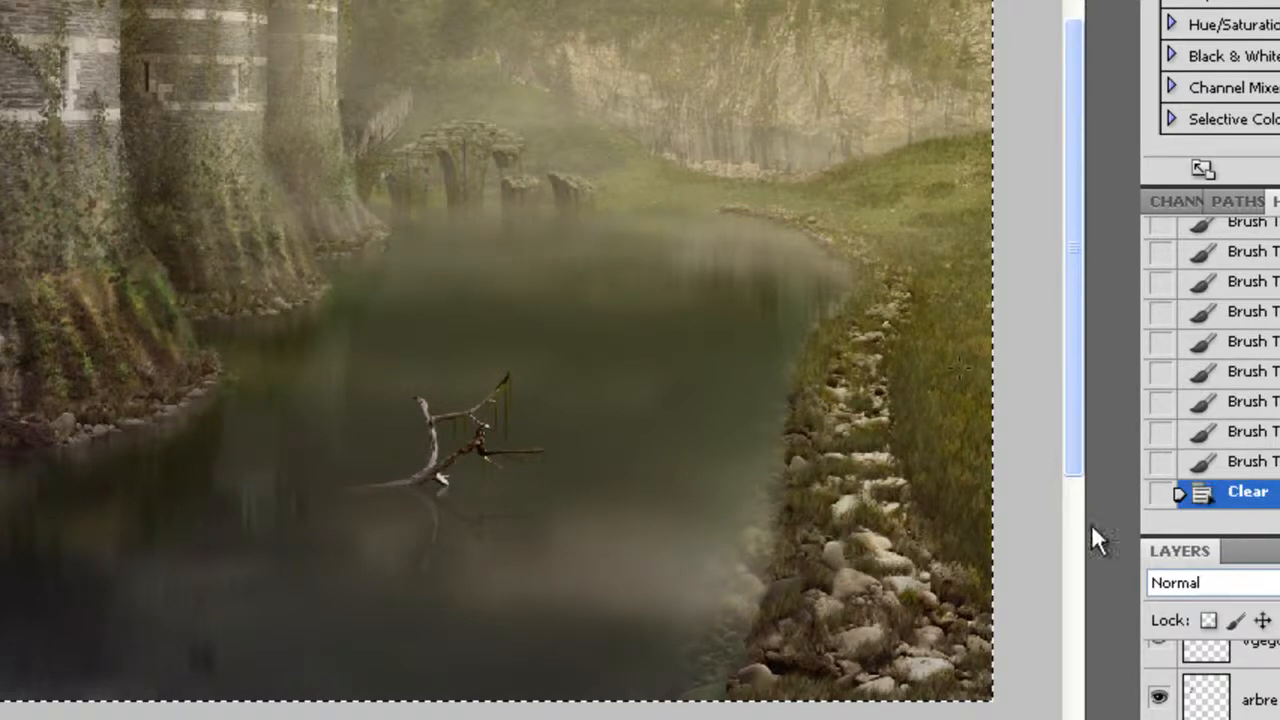
# Paint a new band of ripples on the "onde" layer, just below the ruined arches and towards the rocky shore
pyautogui.click(530, 224)
pyautogui.click(562, 230)
pyautogui.click(602, 232)
pyautogui.click(676, 232)
pyautogui.click(594, 220)
pyautogui.click(560, 220)
pyautogui.click(535, 217)
pyautogui.click(511, 214)
pyautogui.click(627, 232)
pyautogui.click(749, 222)
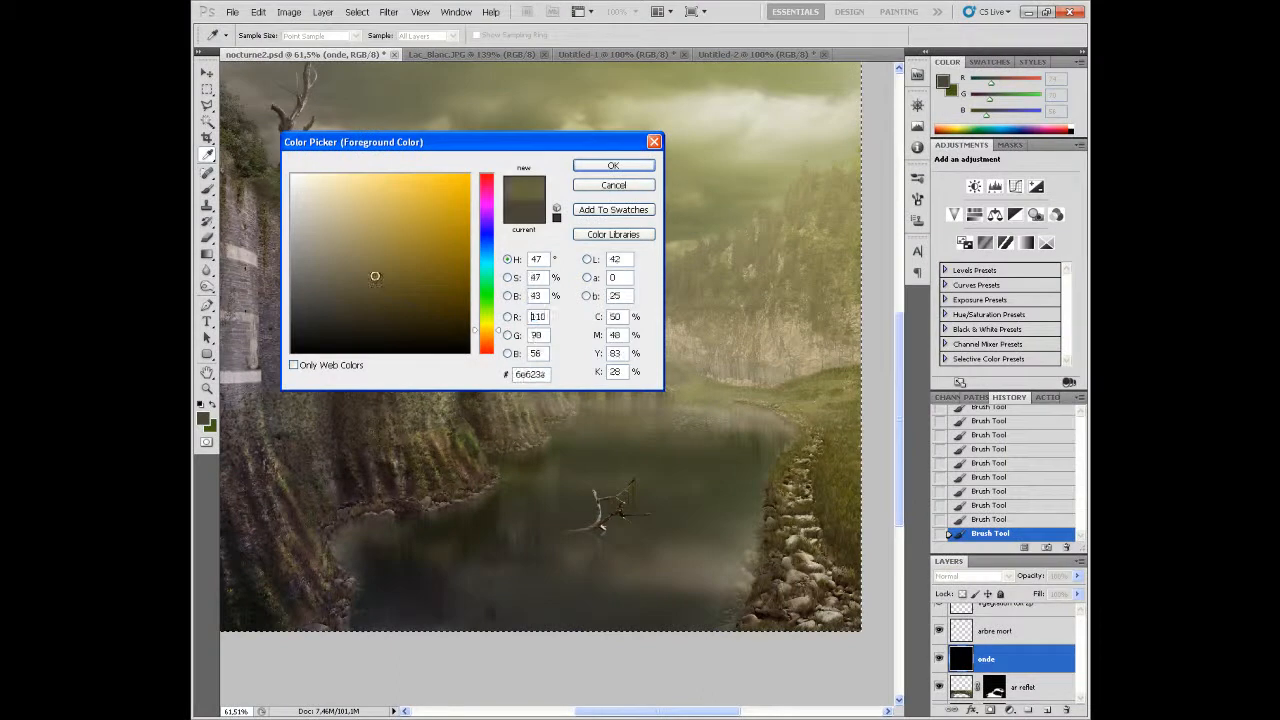
# Set the foreground colour to white and clear all ripples from the "onde" layer
pyautogui.moveTo(375, 276); pyautogui.dragTo(288, 171)
pyautogui.click(620, 168)
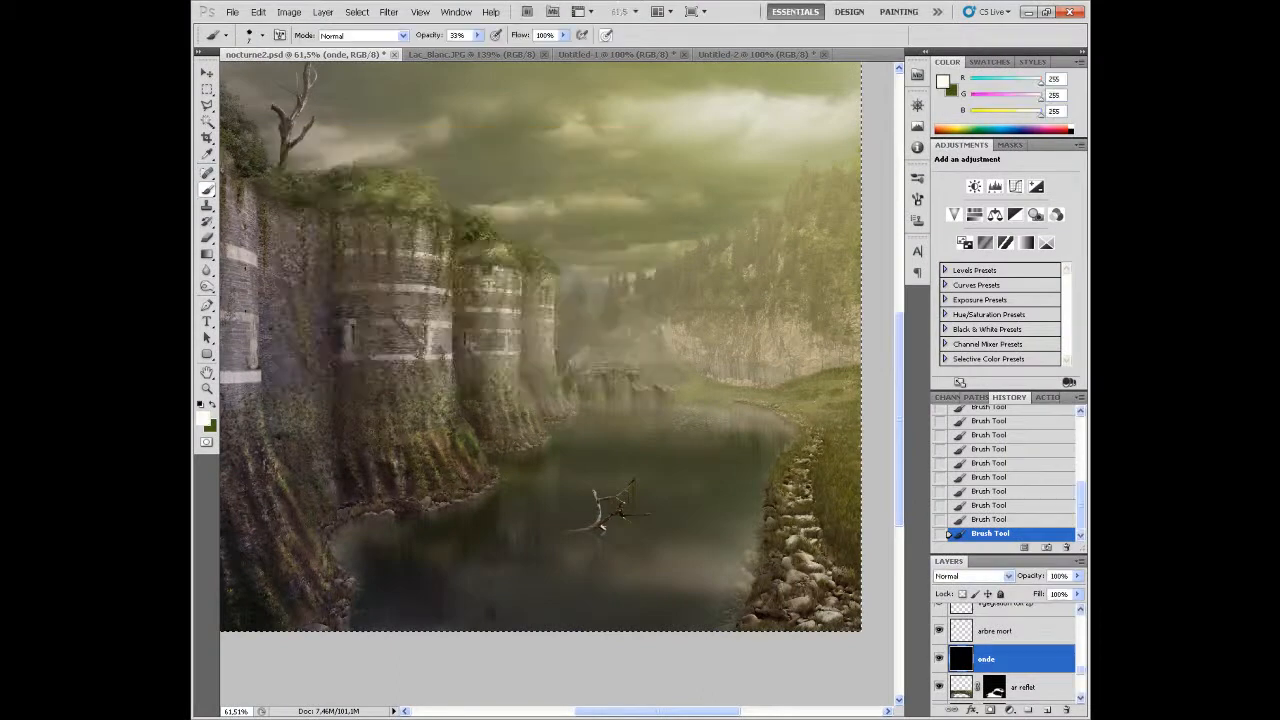
pyautogui.press('Delete')
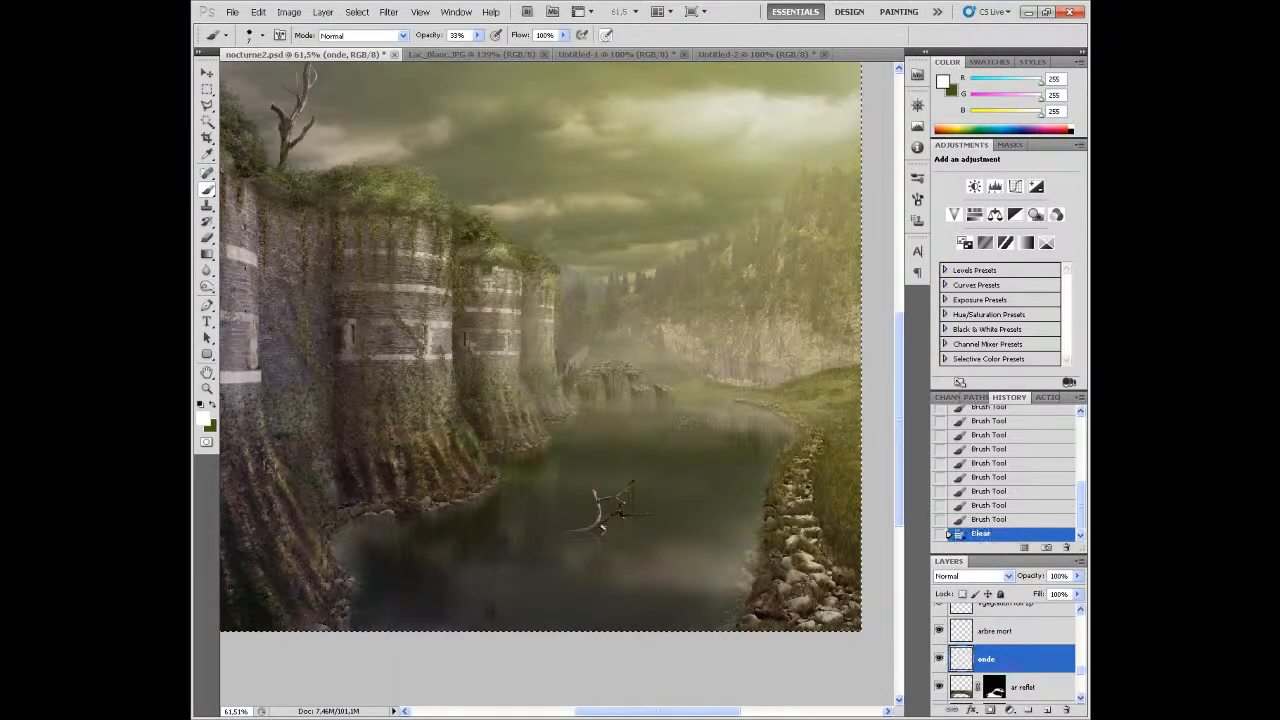
# Paint subtle white ripples on the emptied "onde" layer along the far, misty end of the lake
pyautogui.click(704, 499)
pyautogui.click(725, 410)
pyautogui.click(730, 410)
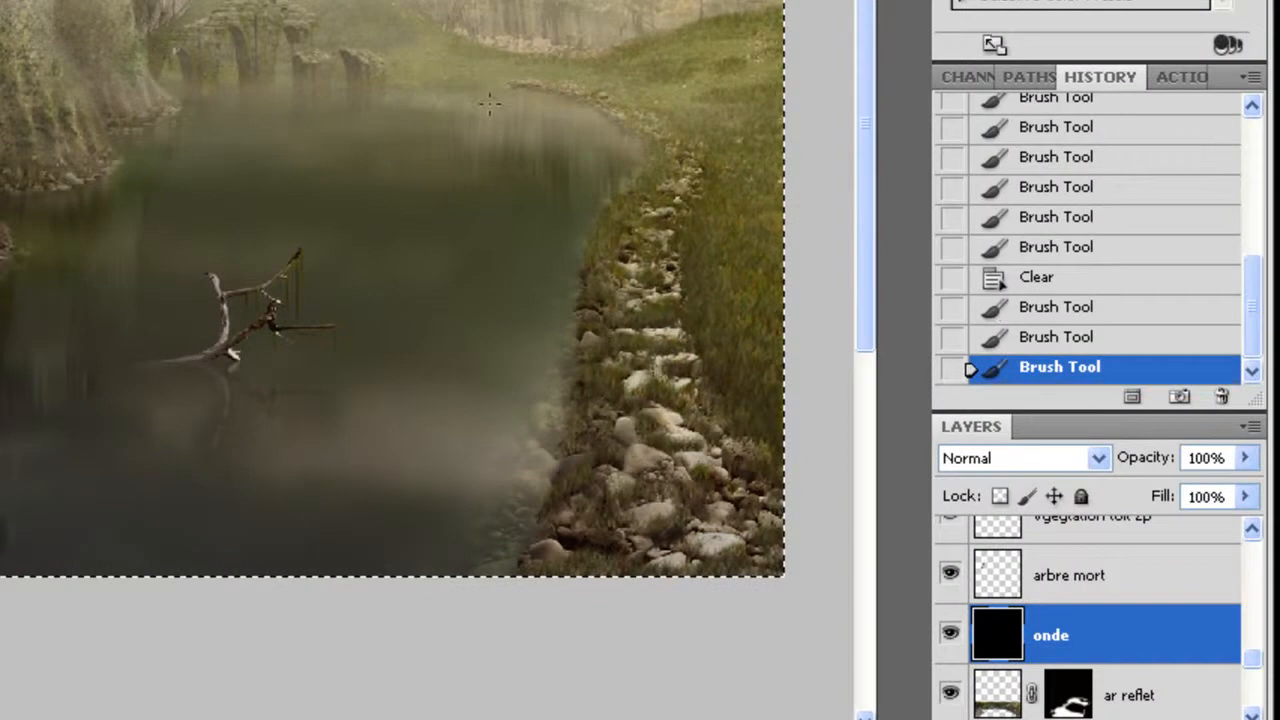
pyautogui.click(489, 104)
pyautogui.click(472, 106)
pyautogui.click(455, 107)
pyautogui.click(438, 108)
pyautogui.click(420, 110)
pyautogui.click(405, 111)
pyautogui.click(400, 110)
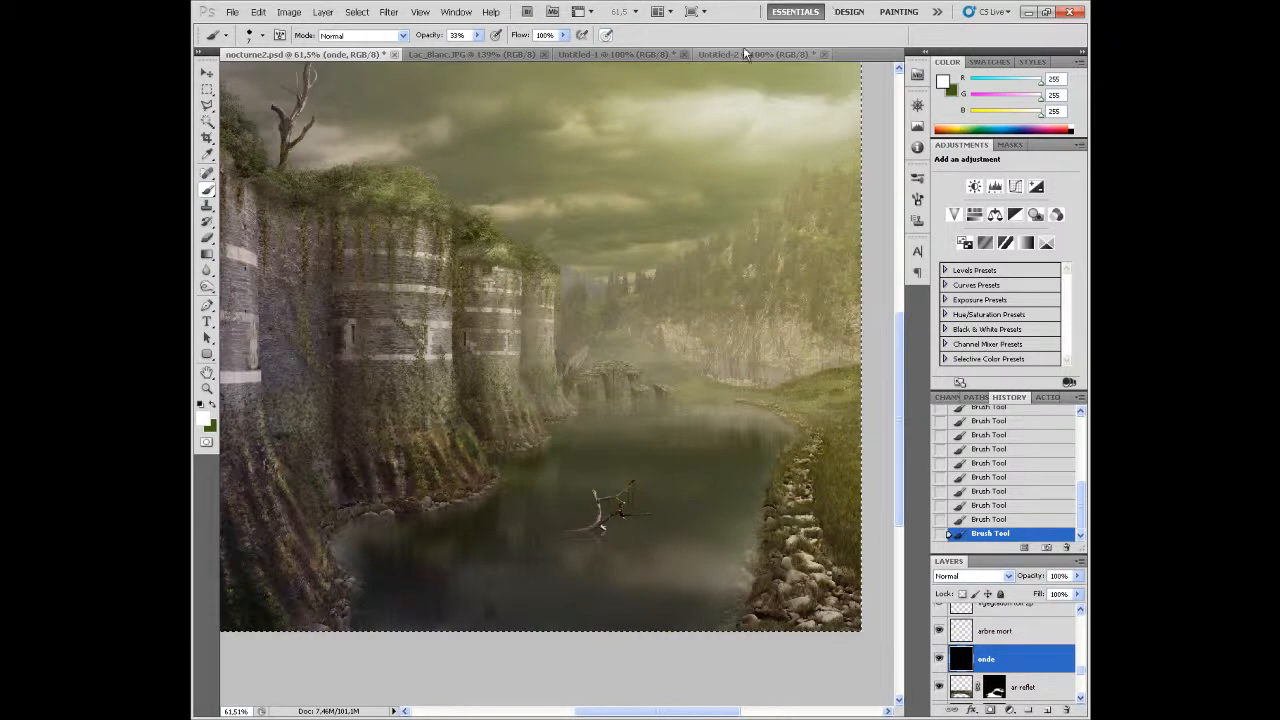
# Look through the open brush documents, examine the water in Lac_Blanc.JPG at full view, and close that photo
pyautogui.click(740, 54)
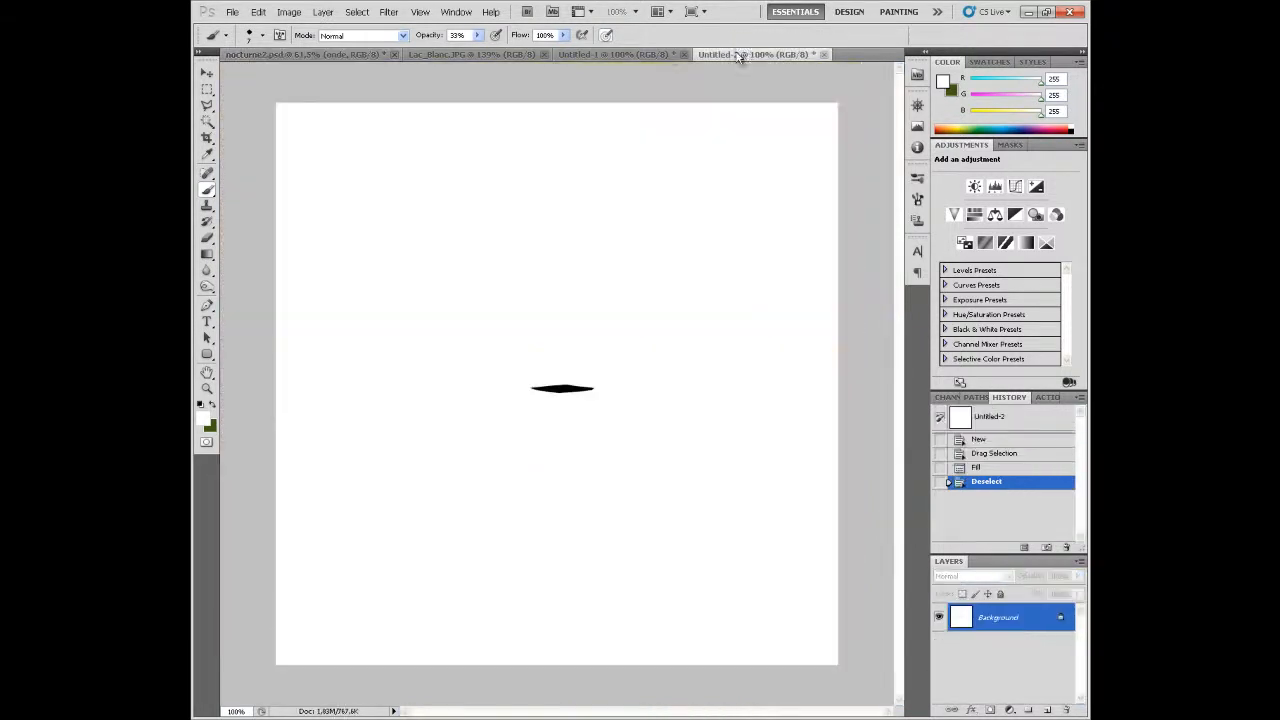
pyautogui.click(620, 54)
pyautogui.click(475, 60)
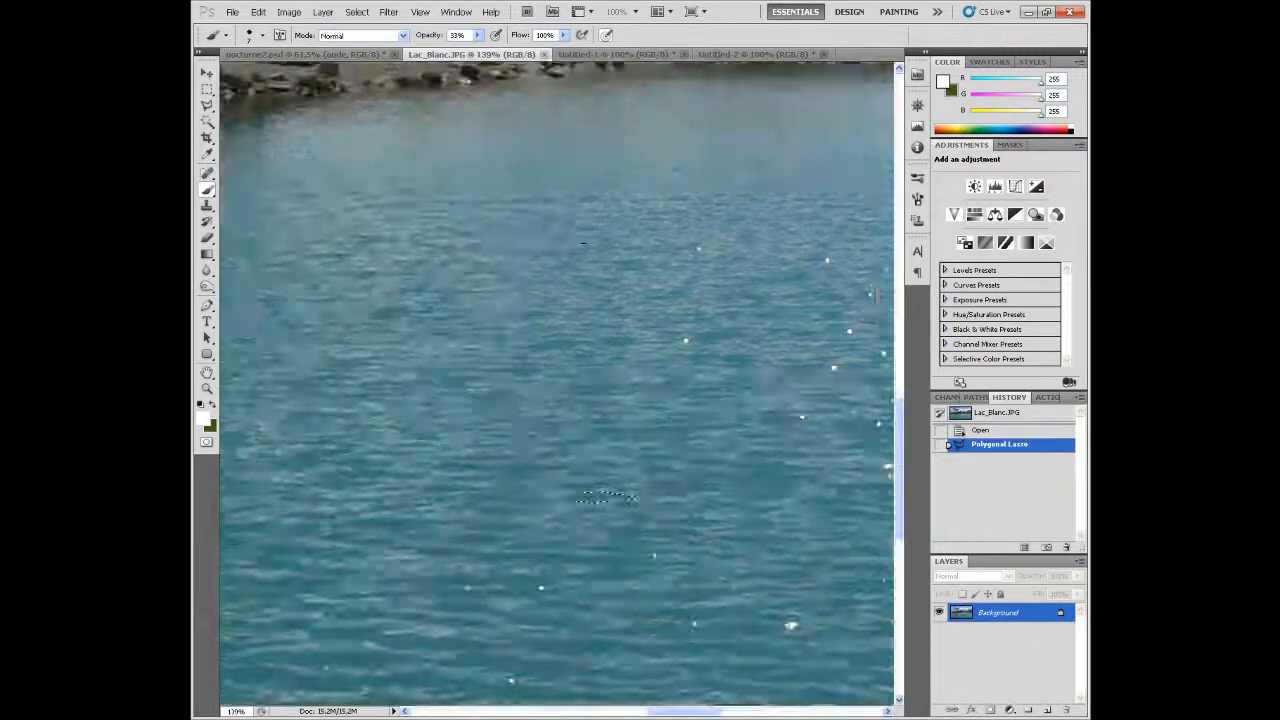
pyautogui.hotkey('ctrl', '0')
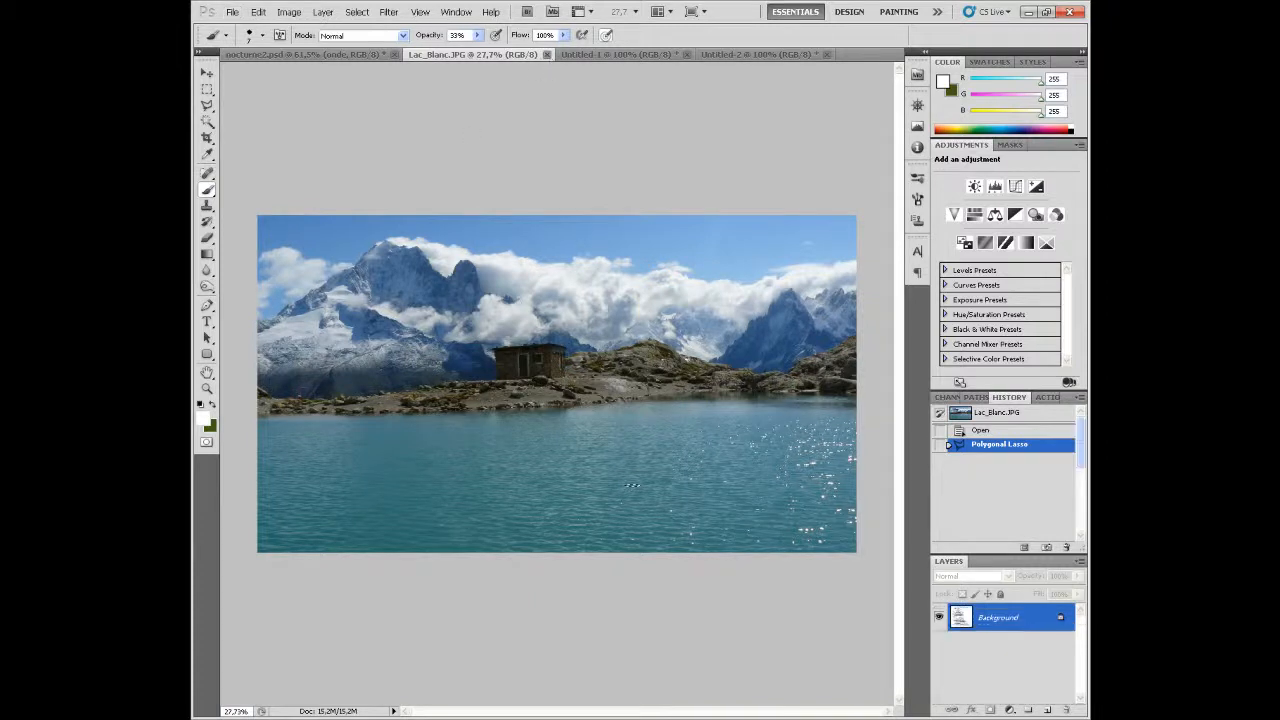
pyautogui.click(546, 55)
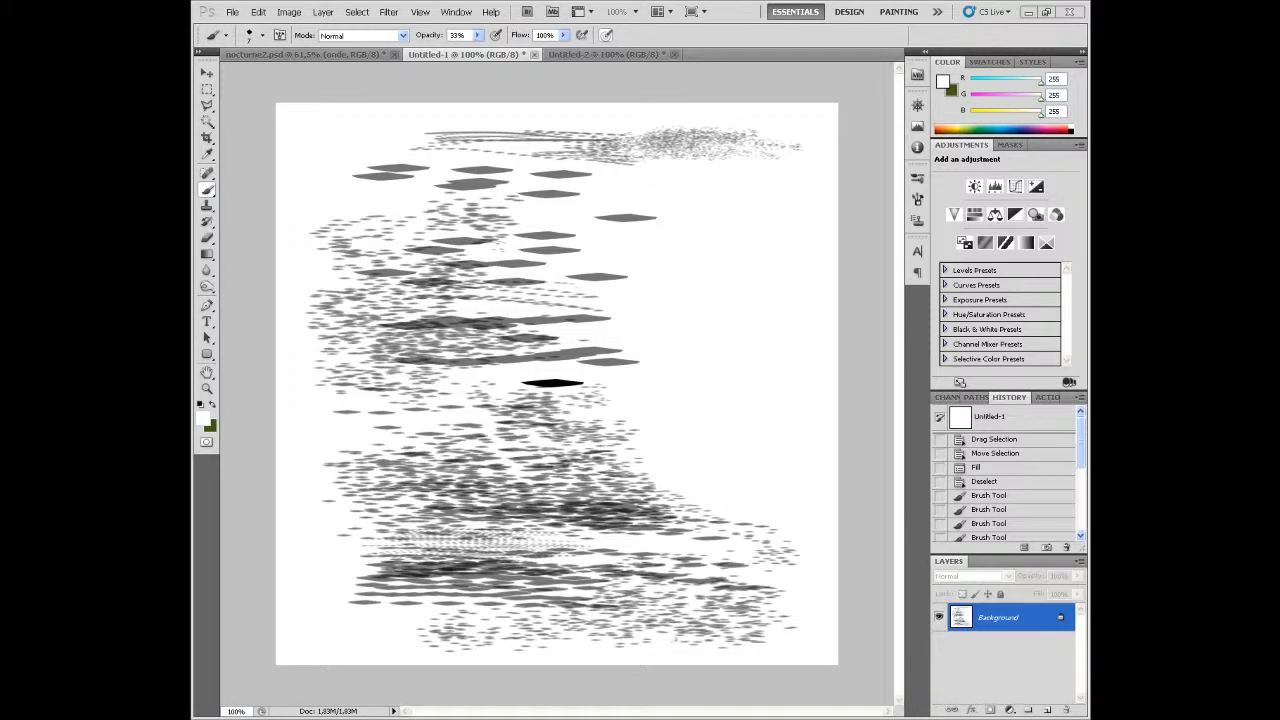
# Examine the water surface in the mountain lake photo in the Windows picture viewer, close it and return to nocturne2.psd
pyautogui.moveTo(191, 104); pyautogui.dragTo(626, 109)
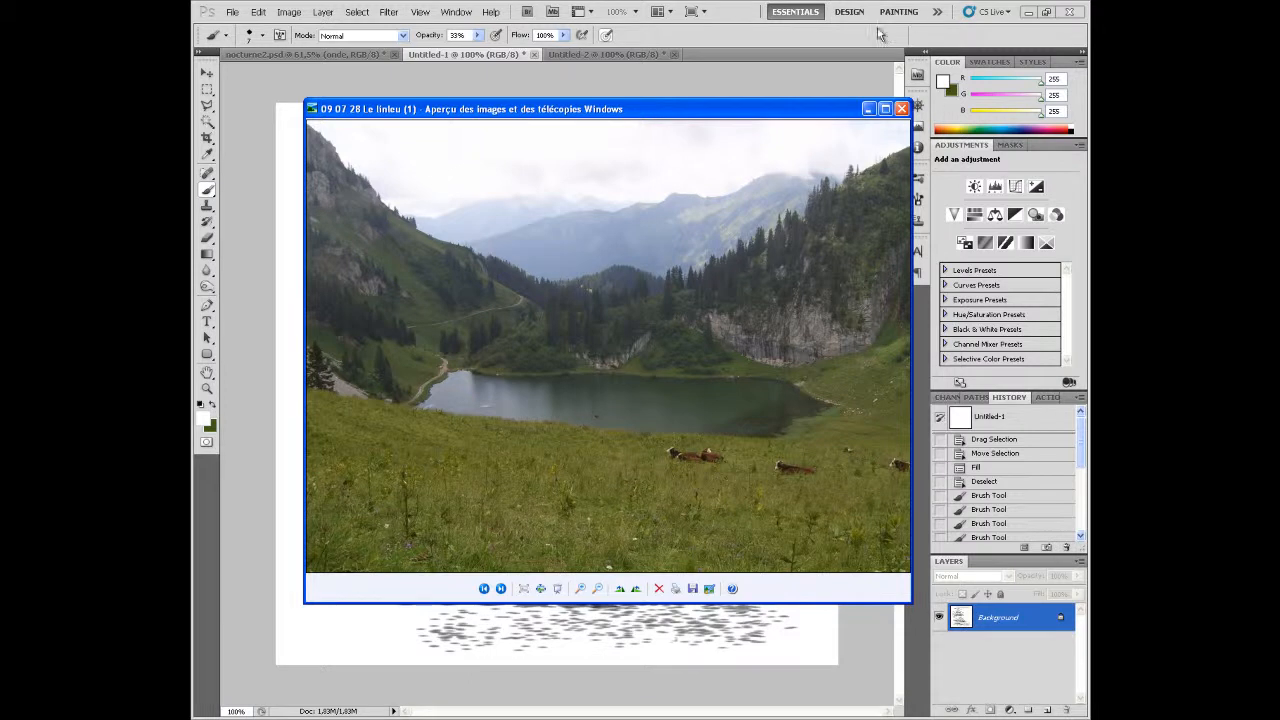
pyautogui.click(901, 108)
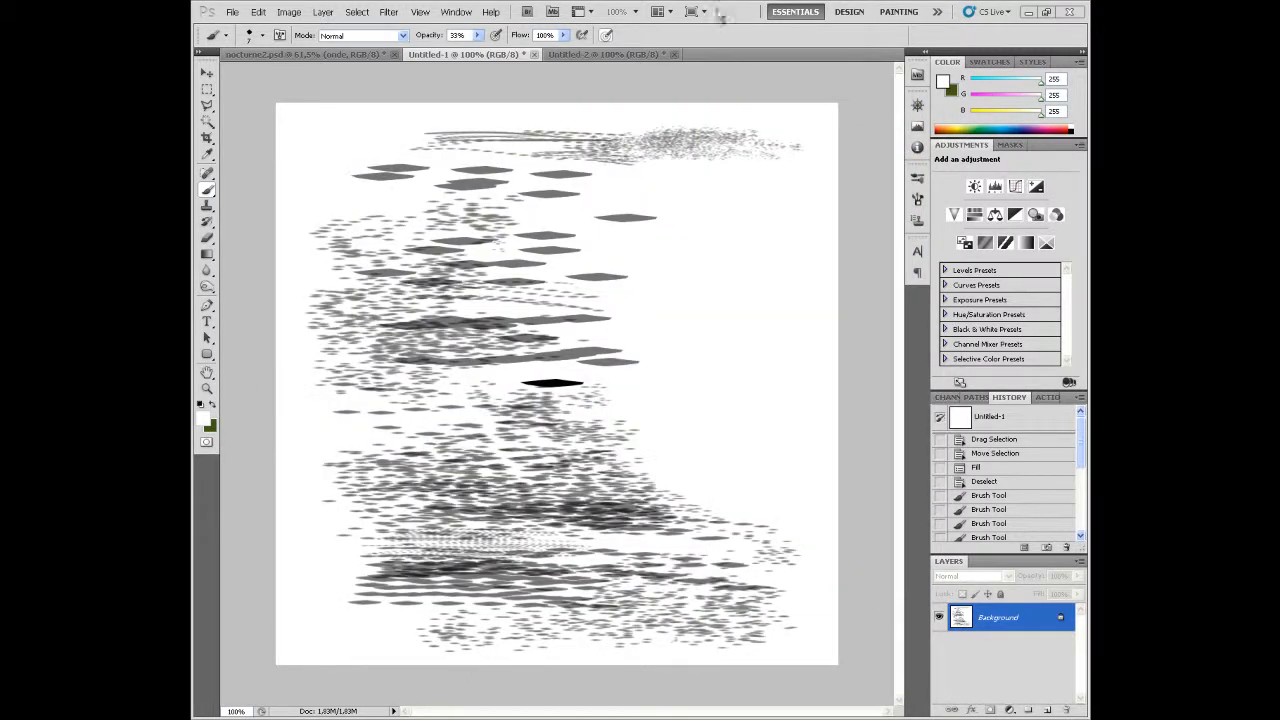
pyautogui.click(292, 52)
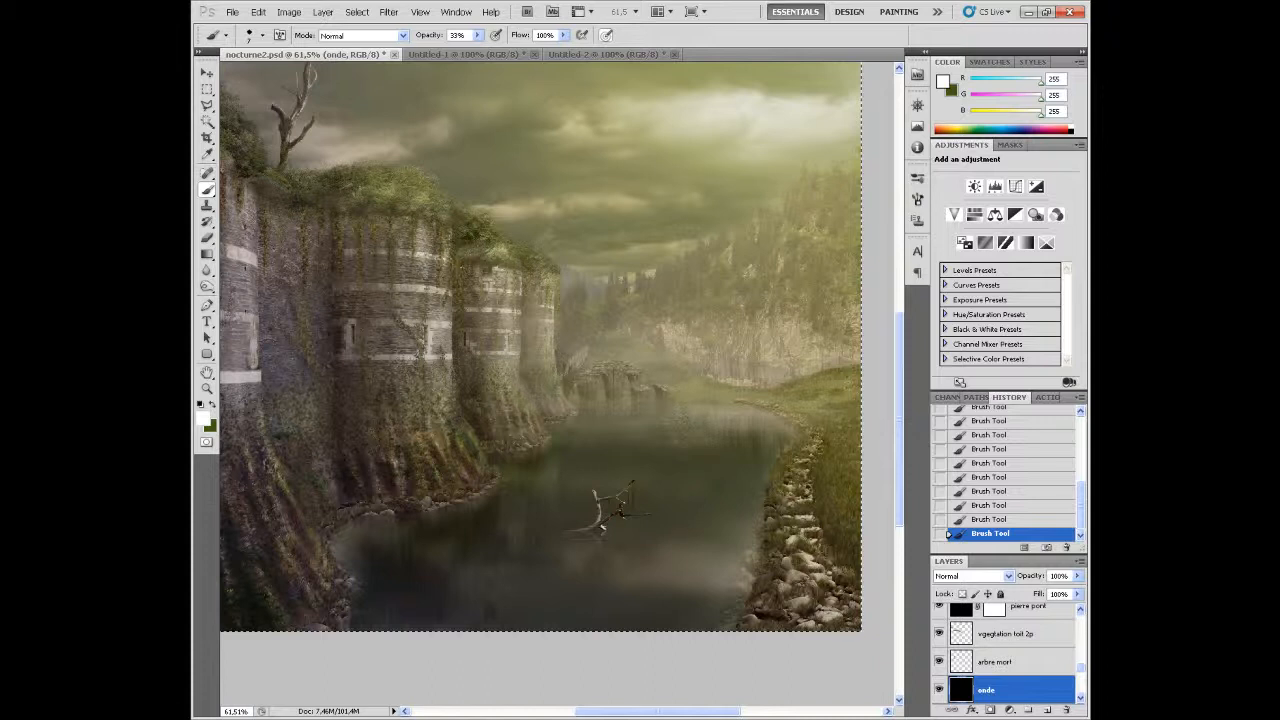
# Remove the selection around the canvas and check the whole composition
pyautogui.click(208, 92)
pyautogui.scroll(-2, 571, 406)
pyautogui.hotkey('ctrl', 'd')
pyautogui.scroll(-1, 556, 383)
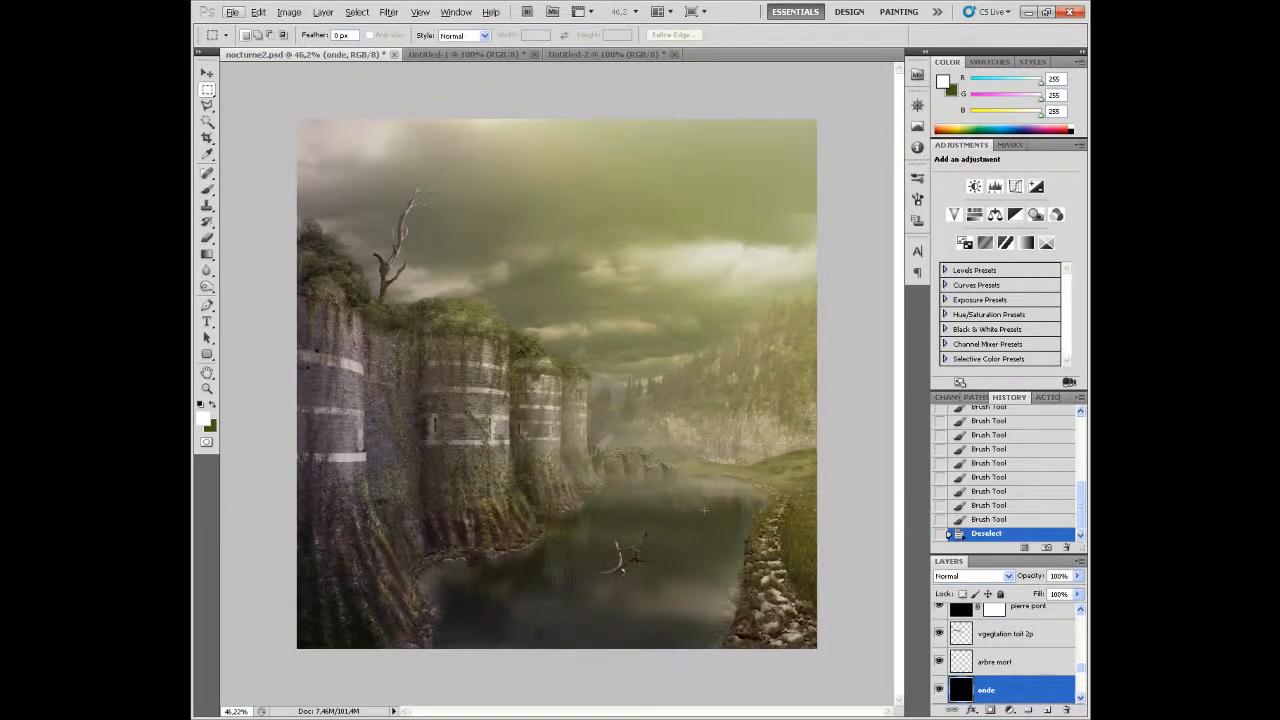
pyautogui.scroll(1, 557, 389)
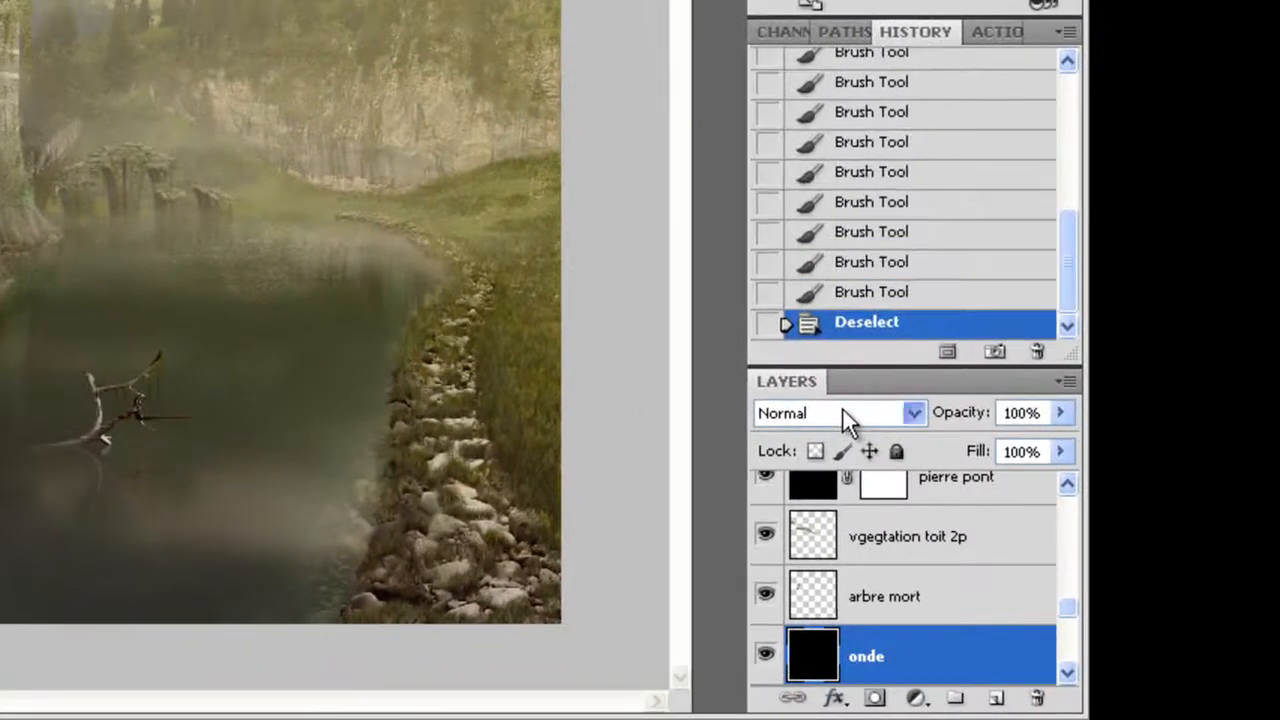
# Try blending modes such as Color Burn, Lighten, Linear Dodge (Add) and Lighter Color on the "onde" layer, and restore Normal
pyautogui.click(918, 504)
pyautogui.click(918, 504)
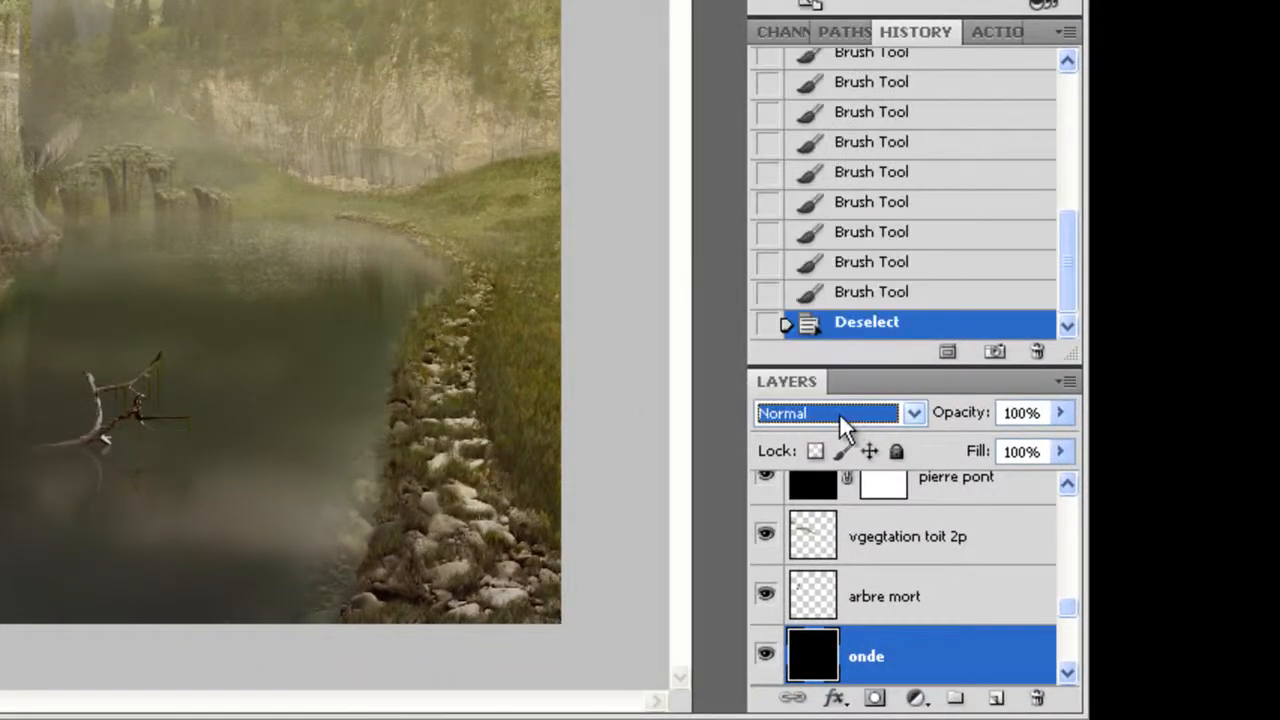
pyautogui.press('Down')
pyautogui.press('Down')
pyautogui.press('Down')
pyautogui.press('Down')
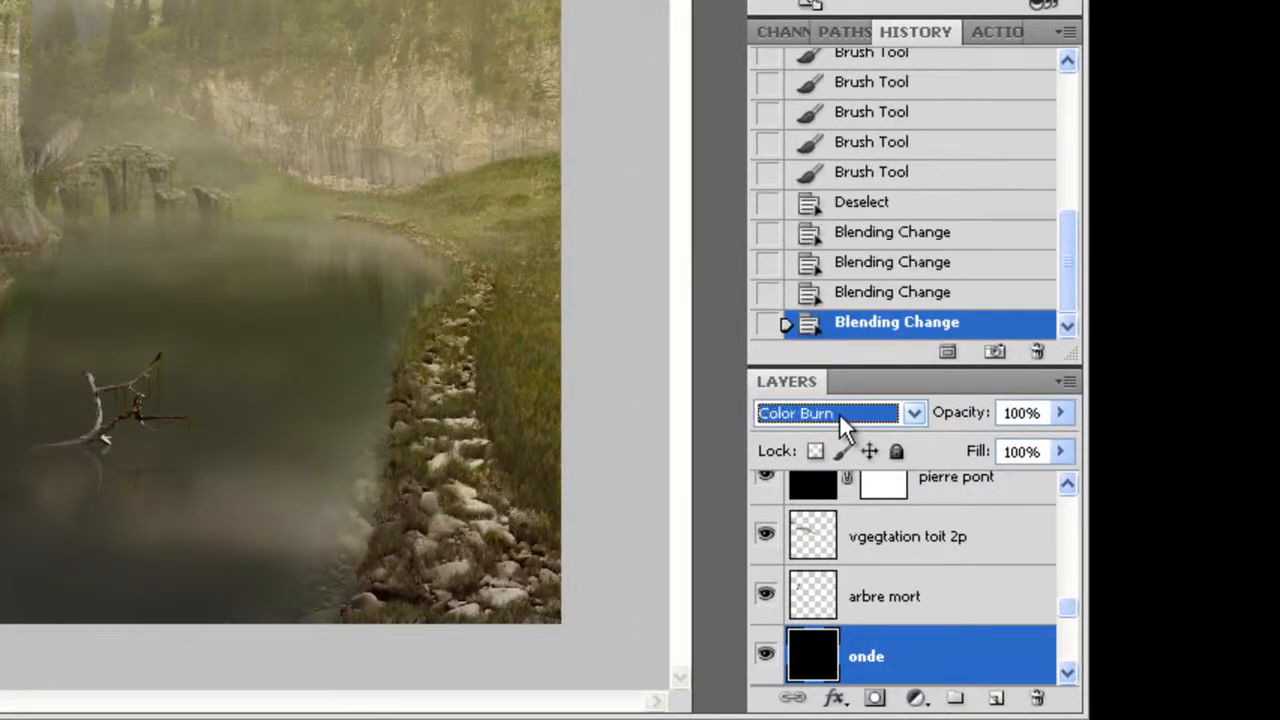
pyautogui.press('Down')
pyautogui.press('Down')
pyautogui.press('Down')
pyautogui.press('Down')
pyautogui.press('Down')
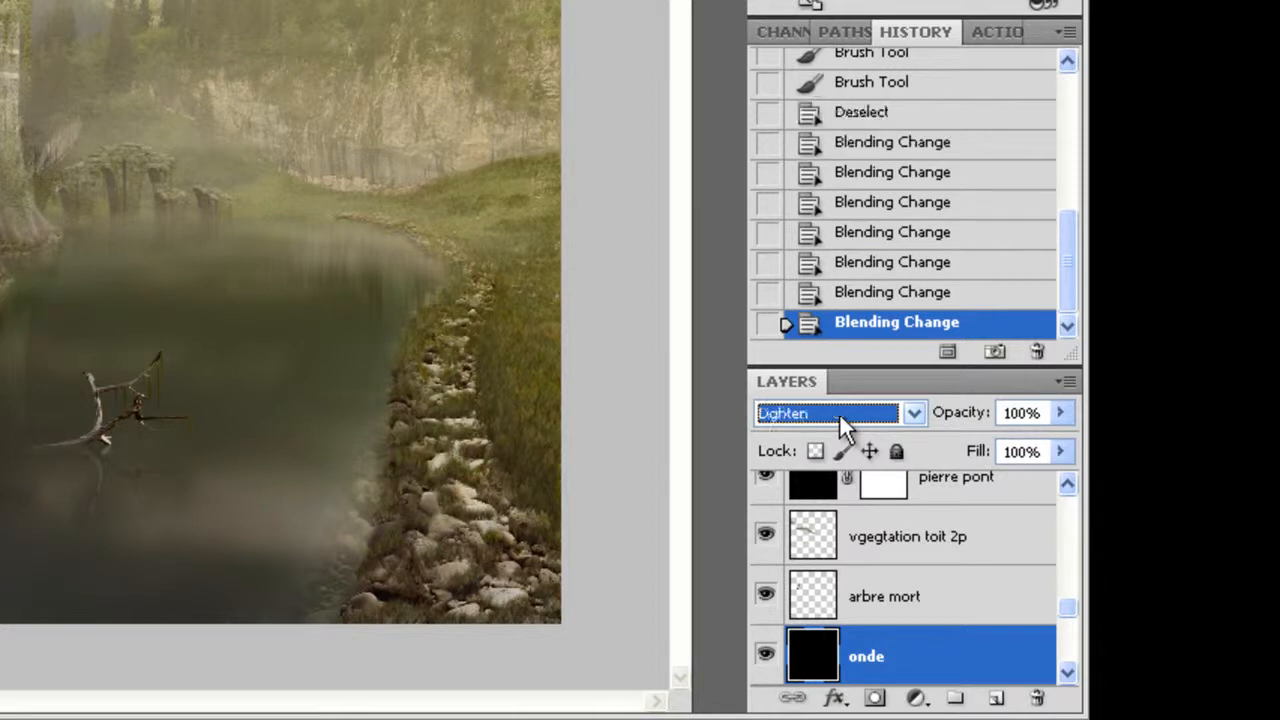
pyautogui.press('Down')
pyautogui.press('Down')
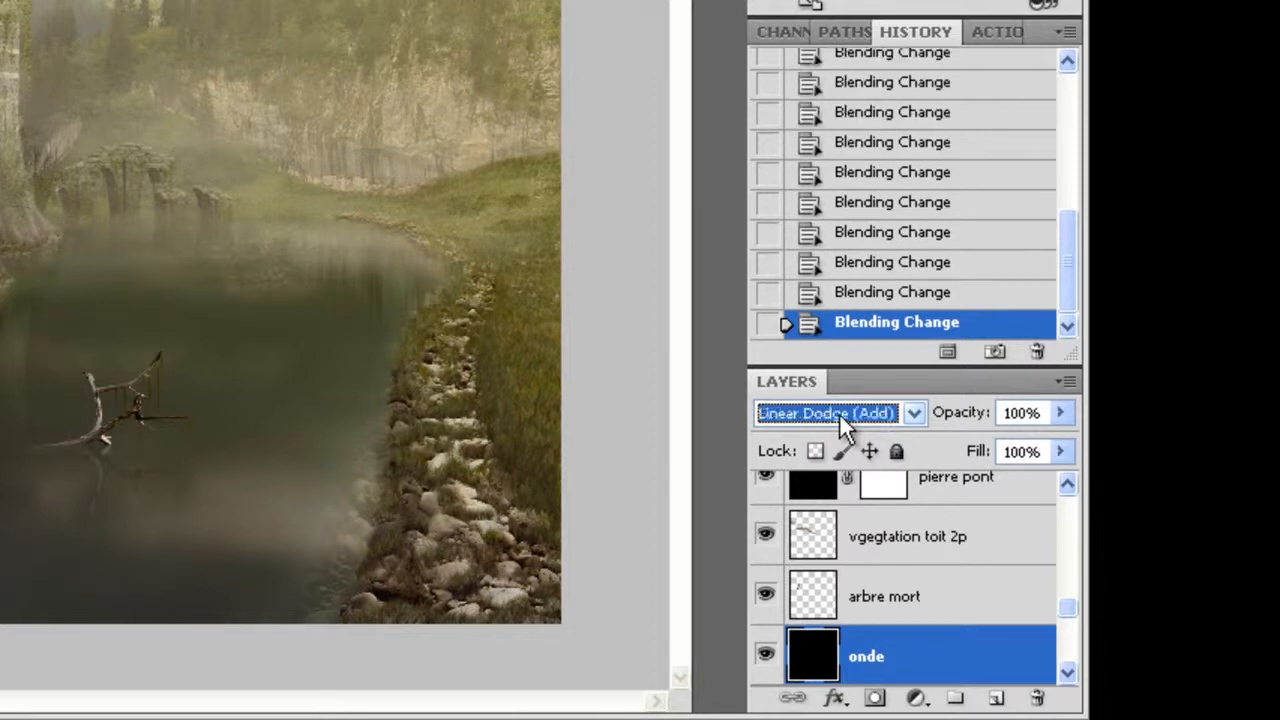
pyautogui.click(853, 410)
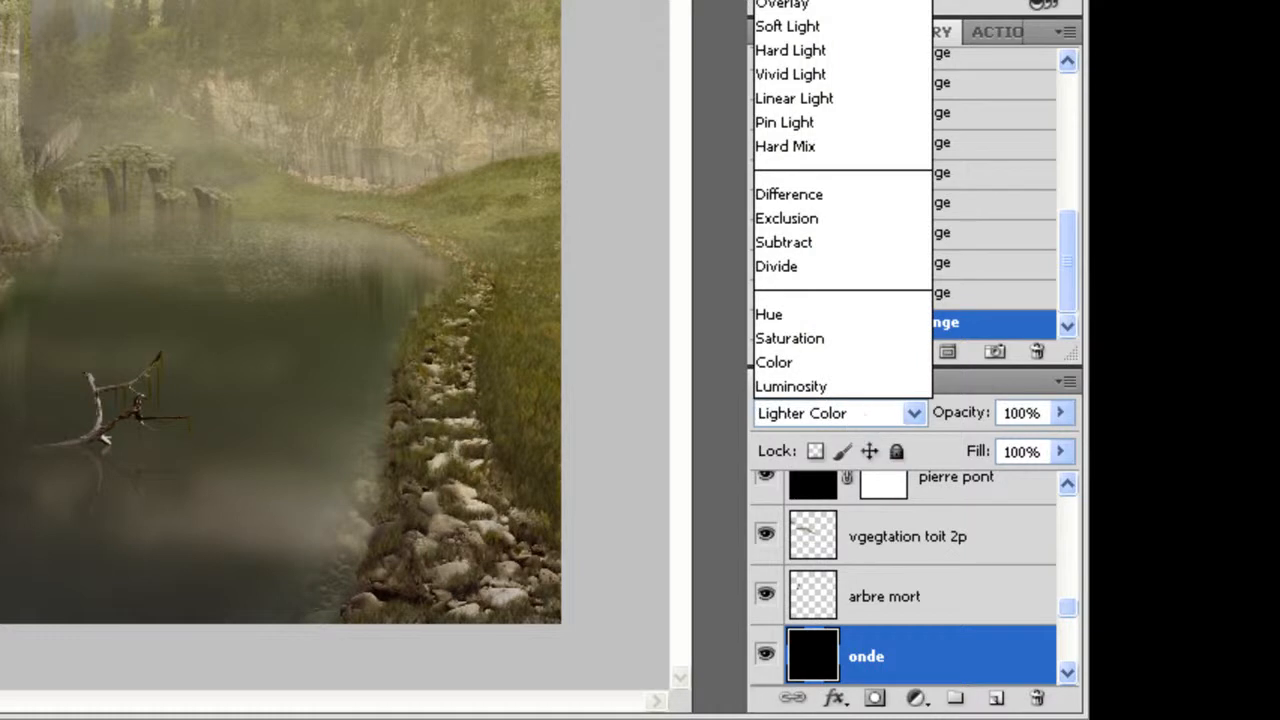
pyautogui.click(790, 0)
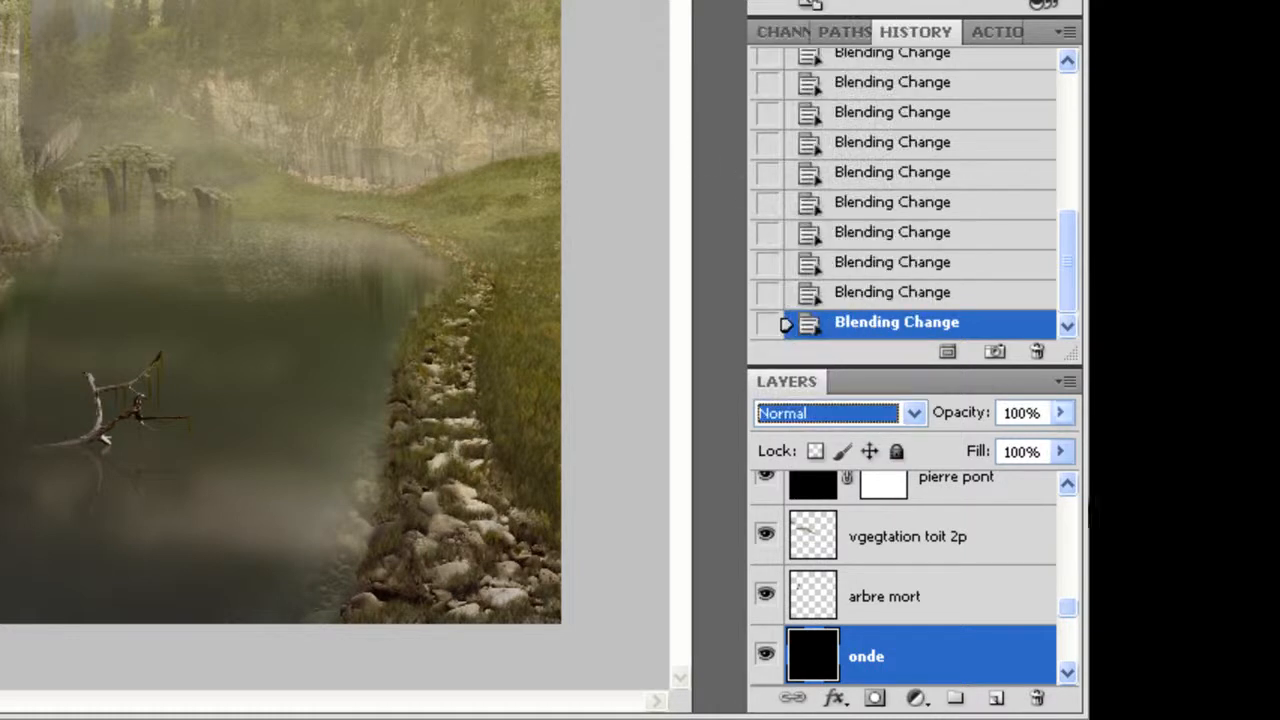
# Try the "onde" layer at 79% opacity and raise the opacity again
pyautogui.moveTo(1060, 413); pyautogui.dragTo(1039, 454)
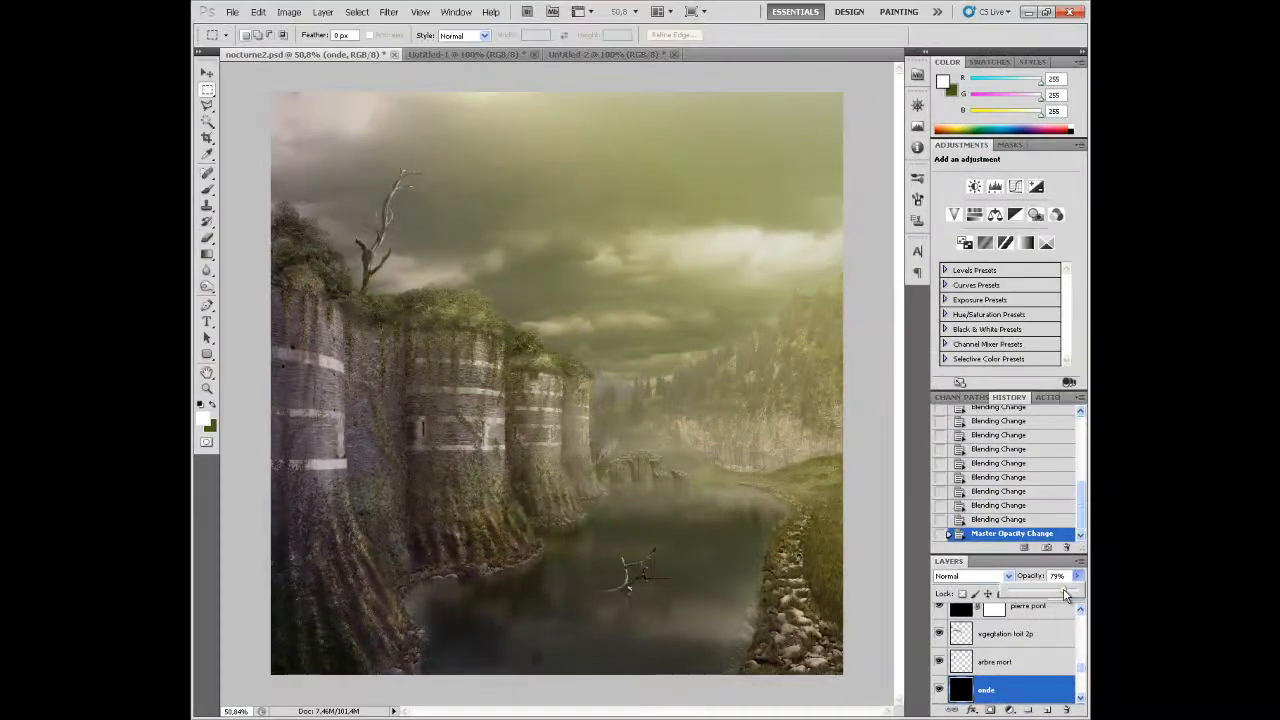
pyautogui.moveTo(1065, 595); pyautogui.dragTo(1080, 595)
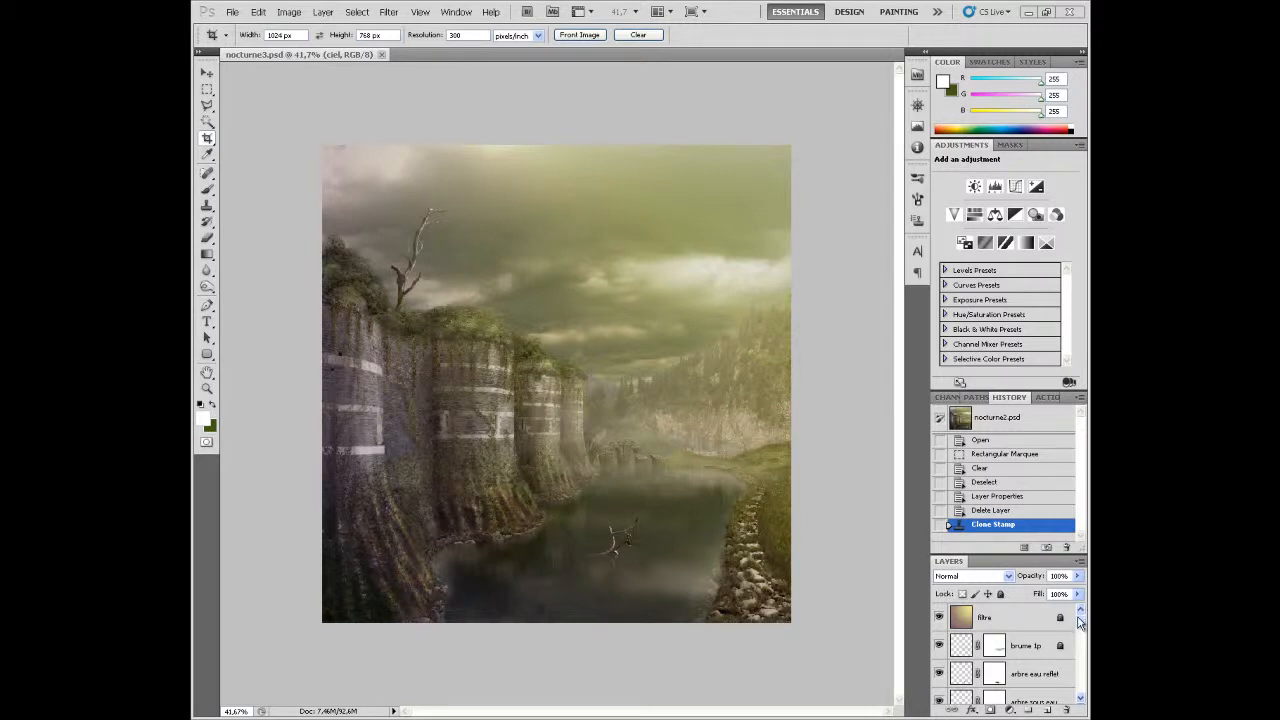
# Select the "filtre" layer in nocturne3.psd and set the crop width to 720 px
pyautogui.moveTo(1082, 627)
pyautogui.mouseDown()
pyautogui.moveTo(1083, 673)
pyautogui.moveTo(1082, 620)
pyautogui.mouseUp()
pyautogui.click(1030, 619)
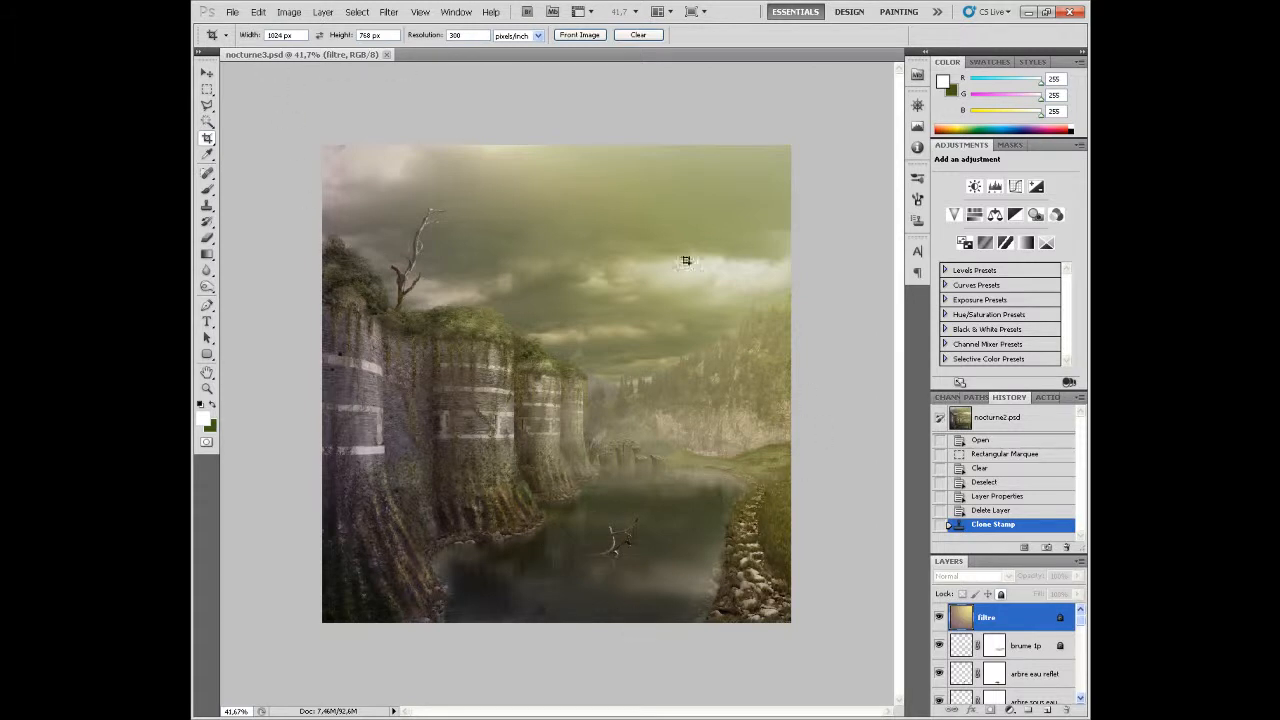
pyautogui.doubleClick(281, 35)
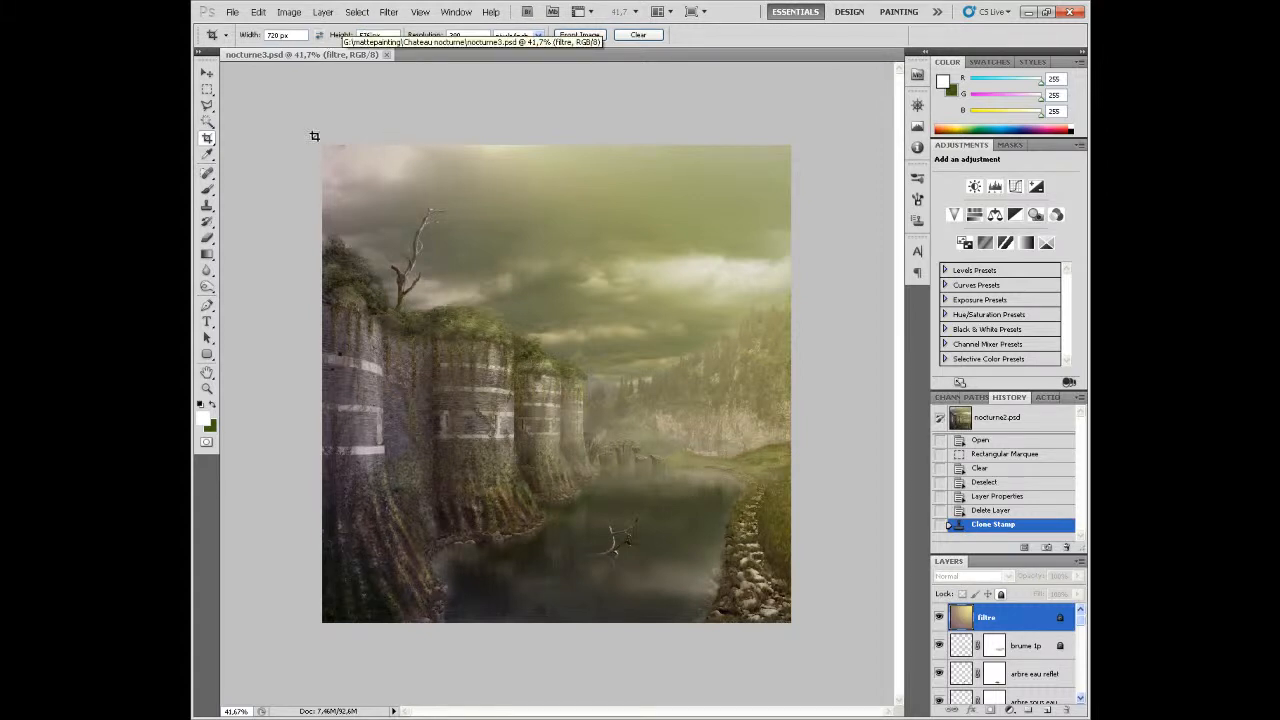
# Try a 720 x 576 px crop frame spanning the full image width and slide it down towards the lake
pyautogui.moveTo(320, 153)
pyautogui.mouseDown()
pyautogui.moveTo(534, 344)
pyautogui.moveTo(872, 491)
pyautogui.moveTo(854, 486)
pyautogui.mouseUp()
pyautogui.moveTo(712, 452); pyautogui.dragTo(667, 466)
pyautogui.press('Down')
pyautogui.press('Down')
pyautogui.press('Down')
pyautogui.press('Down')
pyautogui.press('Down')
pyautogui.press('Down')
pyautogui.press('Down')
pyautogui.press('Down')
pyautogui.press('Down')
pyautogui.press('Down')
pyautogui.press('Down')
pyautogui.press('Down')
pyautogui.press('Down')
pyautogui.press('Down')
pyautogui.press('Down')
pyautogui.press('Down')
pyautogui.press('Down')
pyautogui.press('Down')
pyautogui.press('Down')
pyautogui.press('Down')
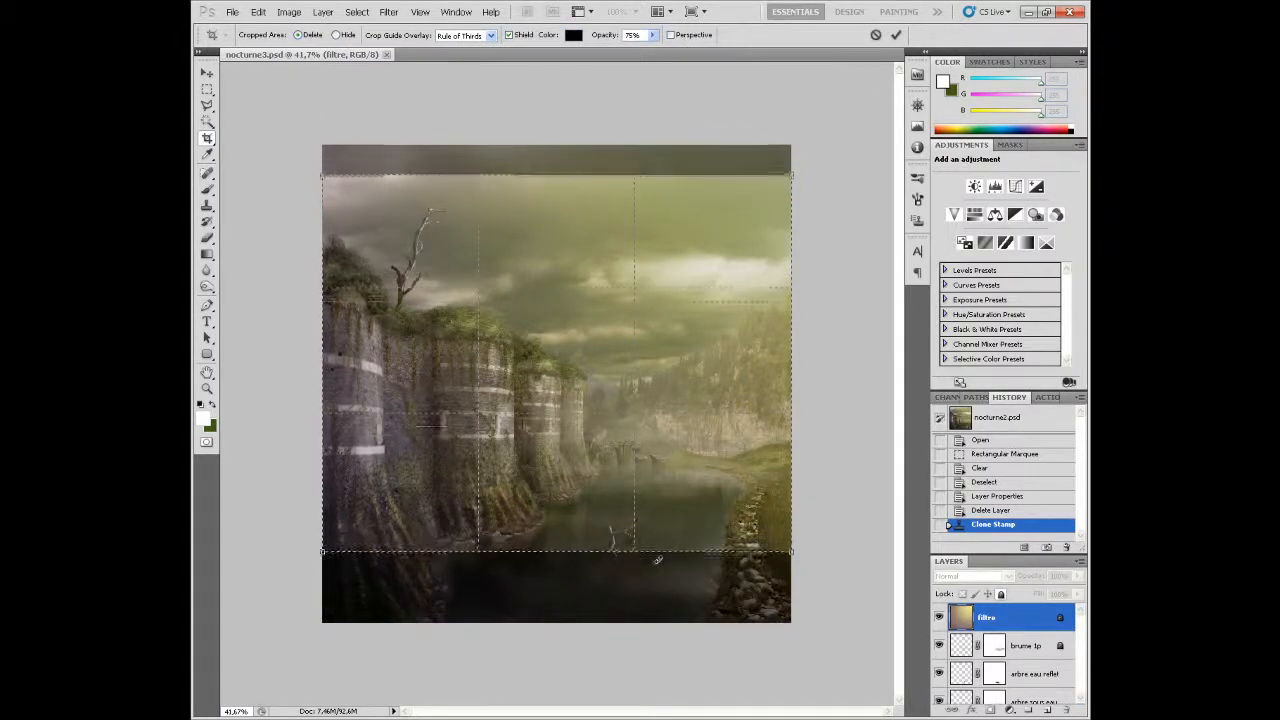
pyautogui.press('Down')
pyautogui.press('Down')
pyautogui.press('Down')
pyautogui.press('Down')
pyautogui.press('Down')
pyautogui.press('Down')
pyautogui.press('Down')
pyautogui.press('Down')
pyautogui.press('Down')
pyautogui.press('Down')
pyautogui.press('Down')
pyautogui.press('Down')
pyautogui.press('Down')
pyautogui.press('Down')
pyautogui.press('Down')
pyautogui.press('Down')
pyautogui.press('Down')
pyautogui.press('Down')
pyautogui.press('Down')
pyautogui.press('Down')
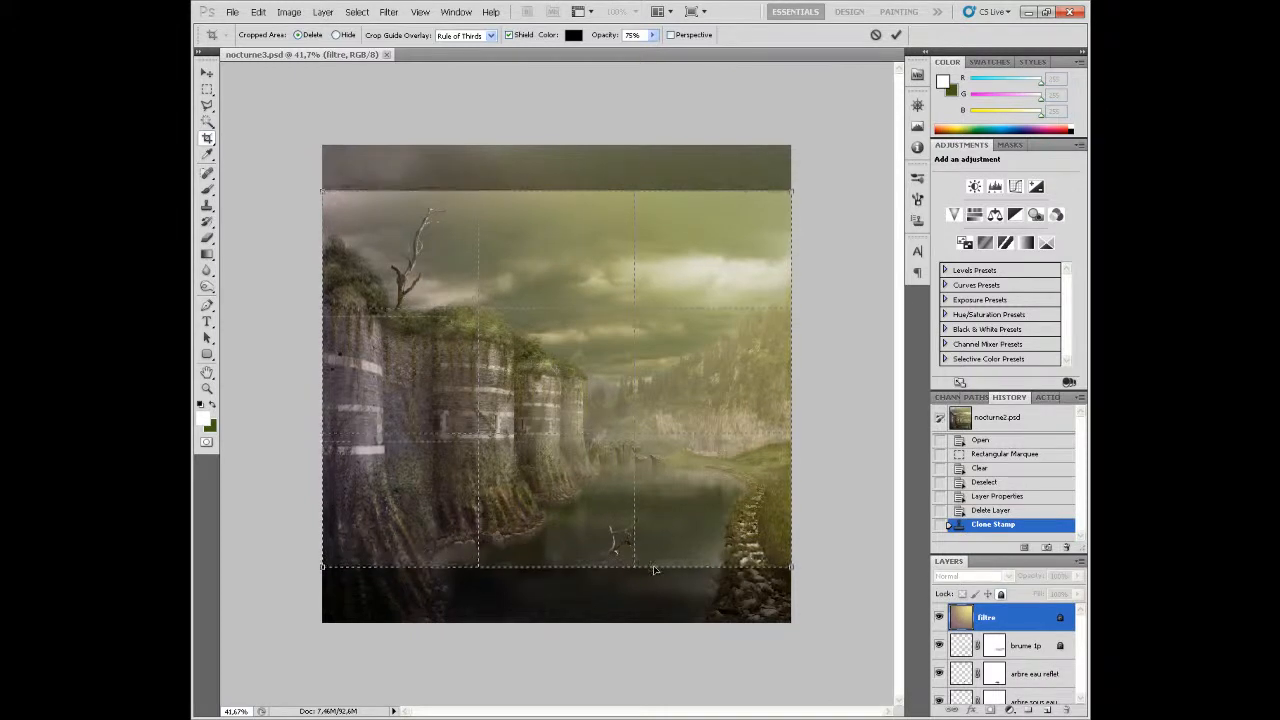
pyautogui.press('Down')
pyautogui.press('Down')
pyautogui.press('Down')
pyautogui.press('Down')
pyautogui.press('Down')
pyautogui.press('Down')
pyautogui.press('Down')
pyautogui.press('Down')
pyautogui.press('Down')
pyautogui.press('Down')
pyautogui.press('Down')
pyautogui.press('Down')
pyautogui.press('Down')
pyautogui.press('Down')
pyautogui.press('Down')
pyautogui.press('Down')
pyautogui.press('Down')
pyautogui.press('Down')
pyautogui.press('Down')
pyautogui.press('Down')
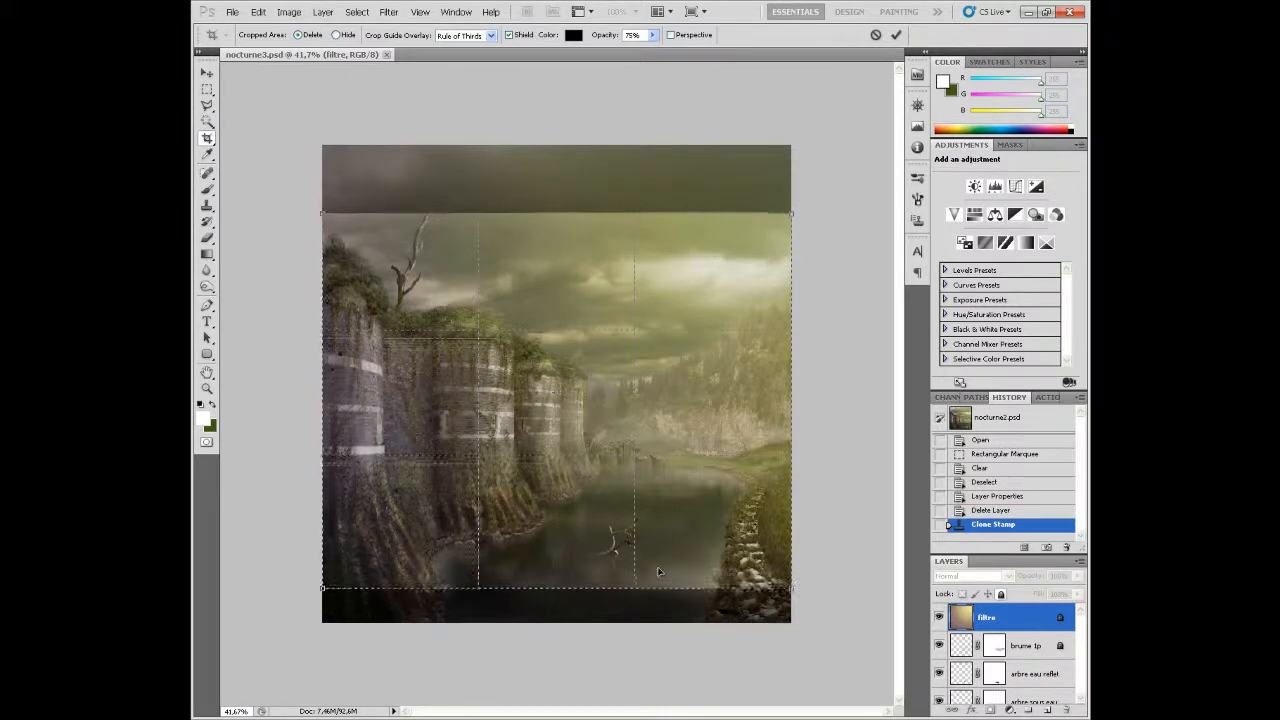
# Slide the crop frame back up the image and cancel the crop
pyautogui.press('Up')
pyautogui.press('Up')
pyautogui.press('Up')
pyautogui.press('Up')
pyautogui.press('Up')
pyautogui.press('Up')
pyautogui.press('Up')
pyautogui.press('Up')
pyautogui.press('Up')
pyautogui.press('Up')
pyautogui.press('Up')
pyautogui.press('Up')
pyautogui.press('Up')
pyautogui.press('Up')
pyautogui.press('Up')
pyautogui.press('Up')
pyautogui.press('Up')
pyautogui.press('Up')
pyautogui.press('Up')
pyautogui.press('Up')
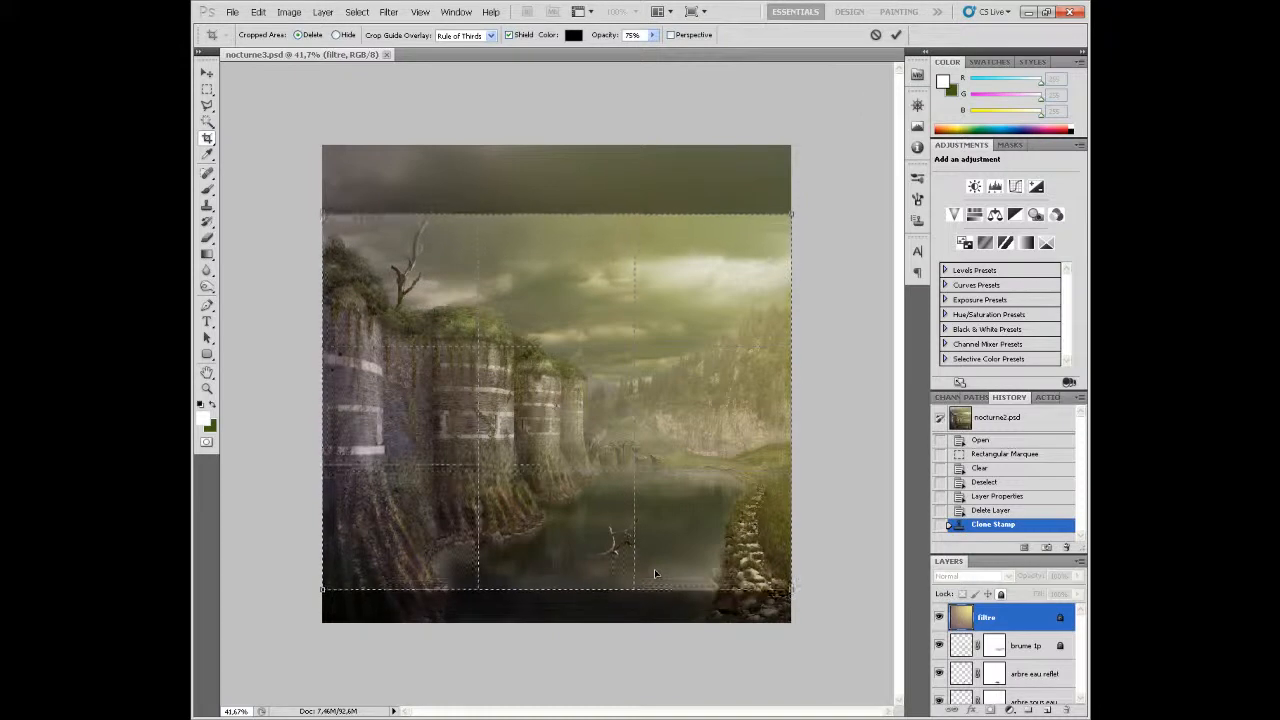
pyautogui.press('Up')
pyautogui.press('Up')
pyautogui.press('Down')
pyautogui.press('Down')
pyautogui.press('Down')
pyautogui.press('Down')
pyautogui.press('Up')
pyautogui.press('Up')
pyautogui.press('Up')
pyautogui.press('Up')
pyautogui.press('Up')
pyautogui.press('Up')
pyautogui.press('Up')
pyautogui.press('Up')
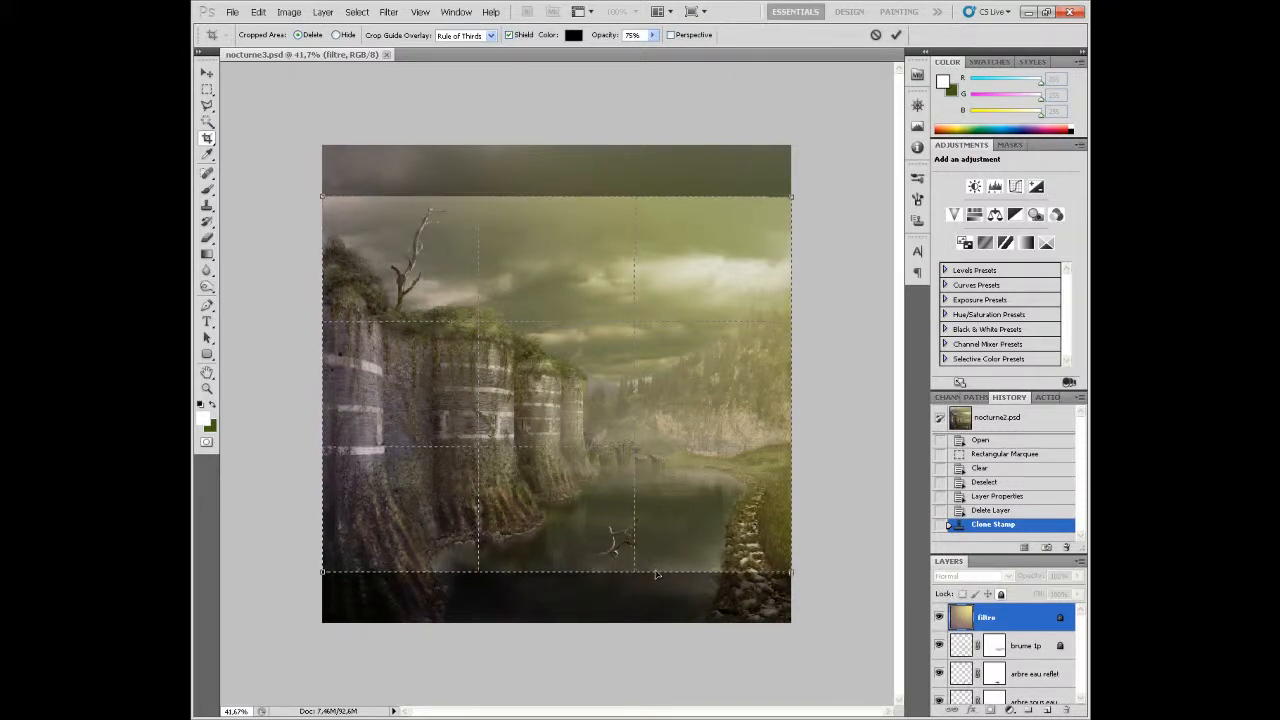
pyautogui.press('Escape')
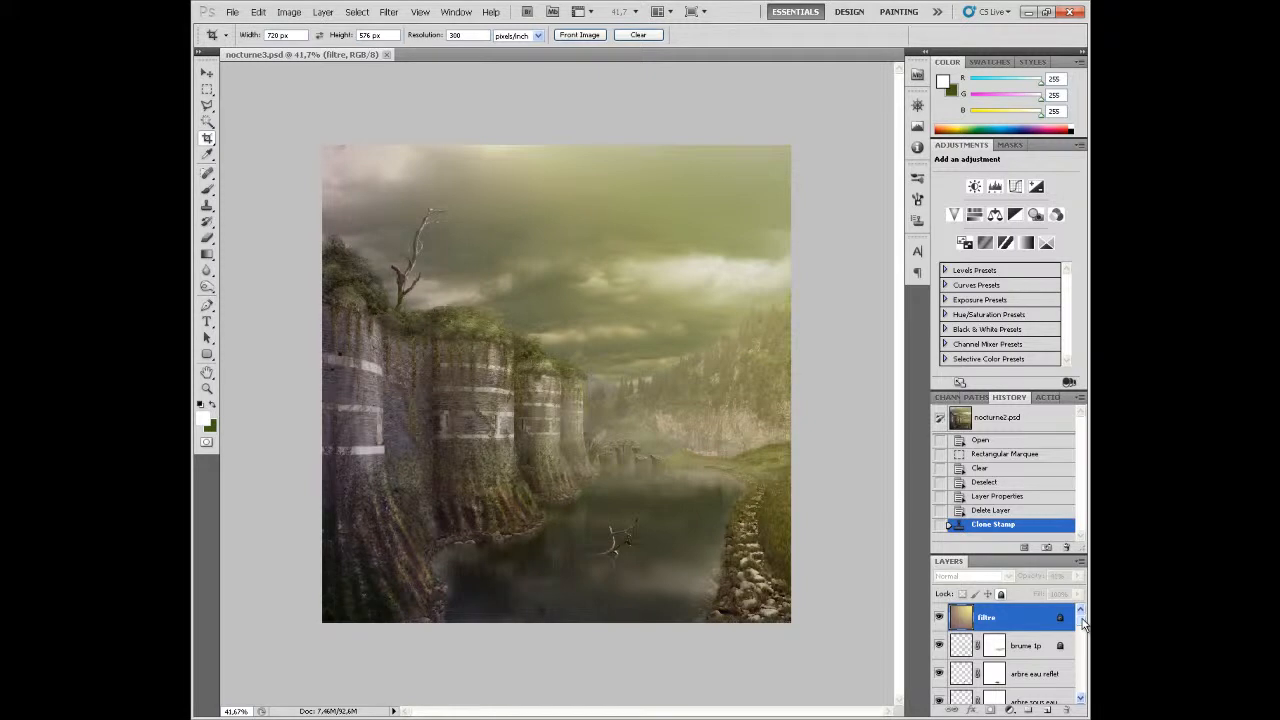
# Look through the nocturne3.psd layer stack from "brume 1p" down to the "Chateau" layer
pyautogui.moveTo(1083, 620); pyautogui.dragTo(1085, 615)
pyautogui.click(1038, 645)
pyautogui.scroll(-3, 1032, 652)
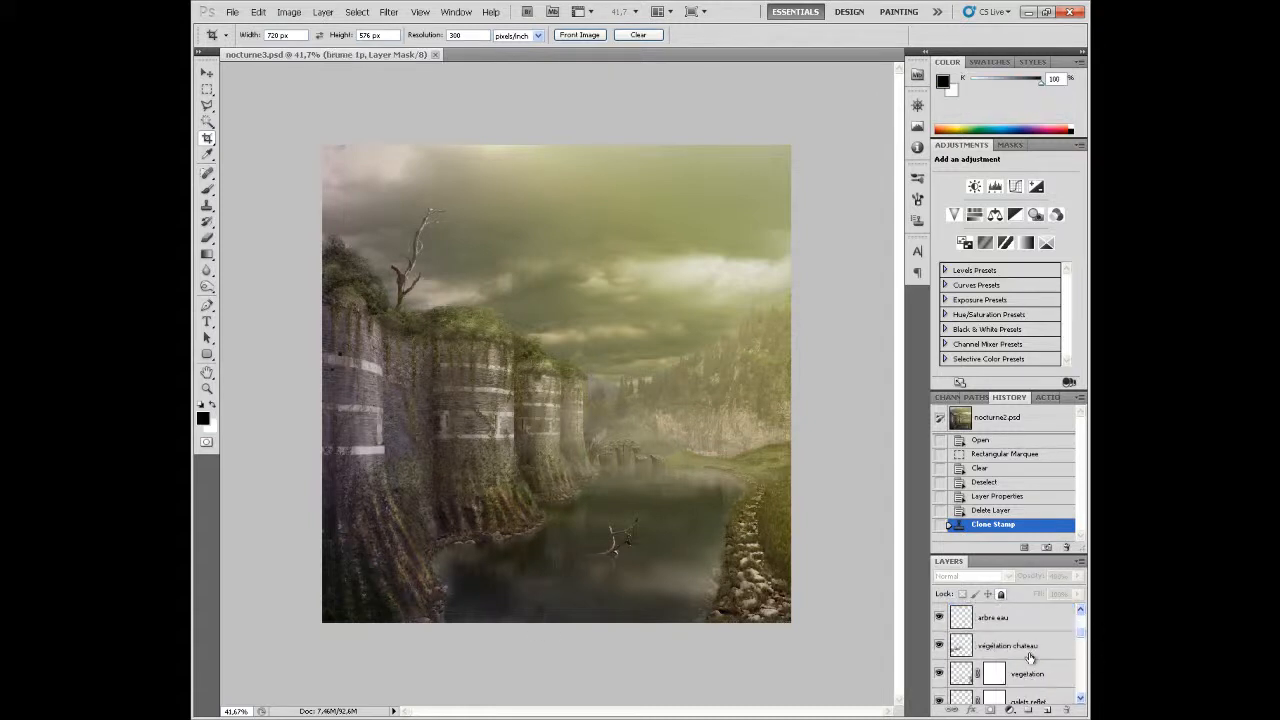
pyautogui.scroll(-1, 1032, 658)
pyautogui.scroll(-1, 1040, 670)
pyautogui.scroll(-1, 1036, 662)
pyautogui.scroll(-3, 1032, 656)
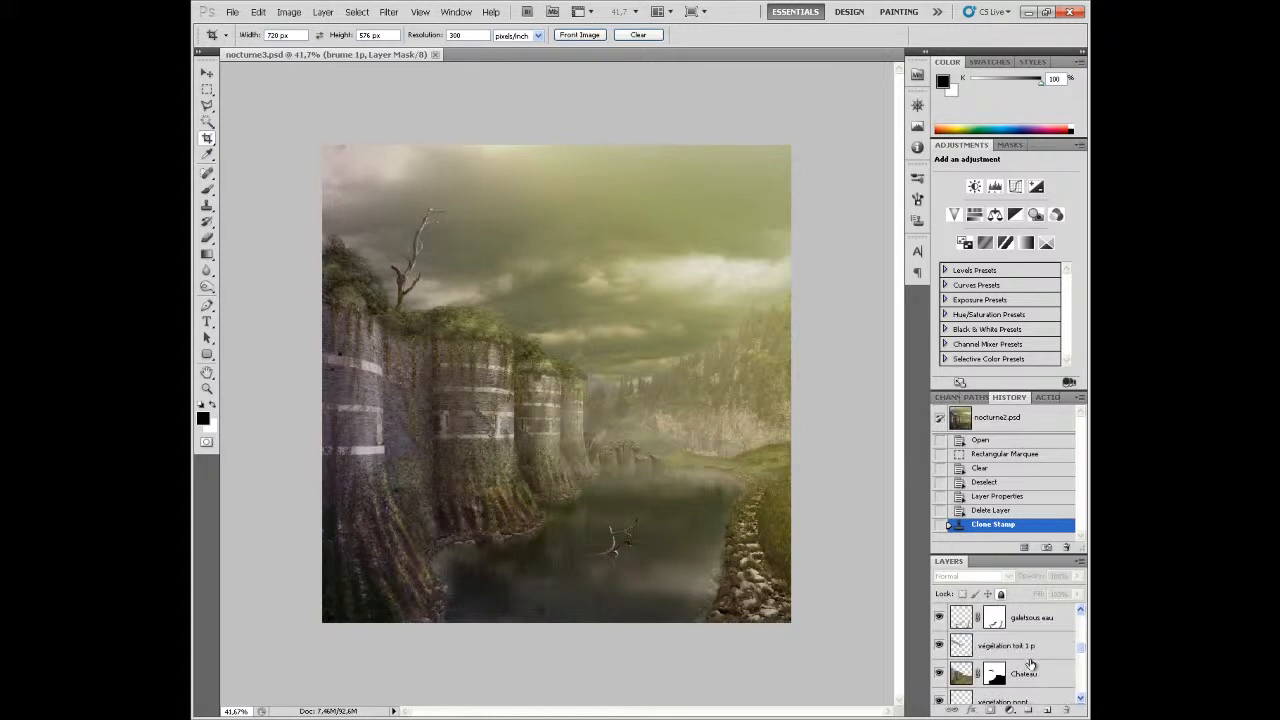
# Check the "végétation toit 1 p" layer by hiding and showing it, and merge it with the "Chateau" layer
pyautogui.click(1040, 655)
pyautogui.click(940, 645)
pyautogui.click(940, 645)
pyautogui.scroll(1, 940, 645)
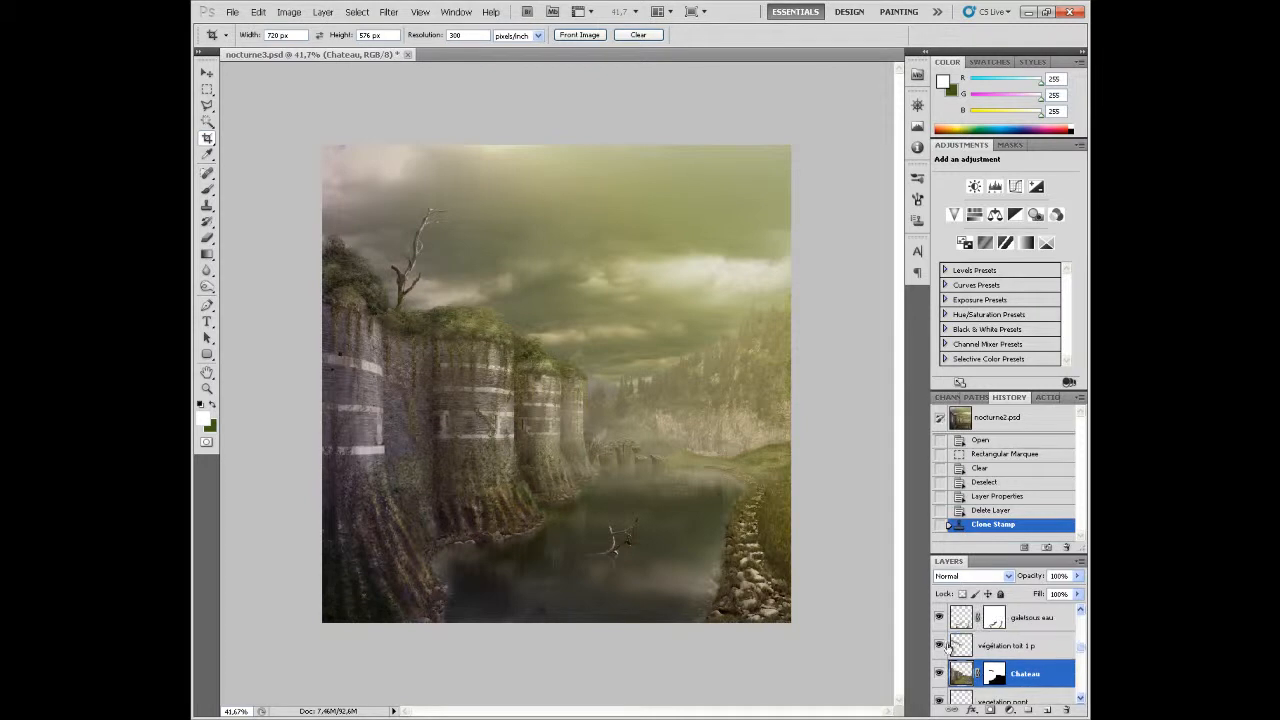
pyautogui.click(940, 645)
pyautogui.keyDown('ctrl'); pyautogui.click(1030, 646); pyautogui.keyUp('ctrl')
pyautogui.scroll(1, 1042, 651)
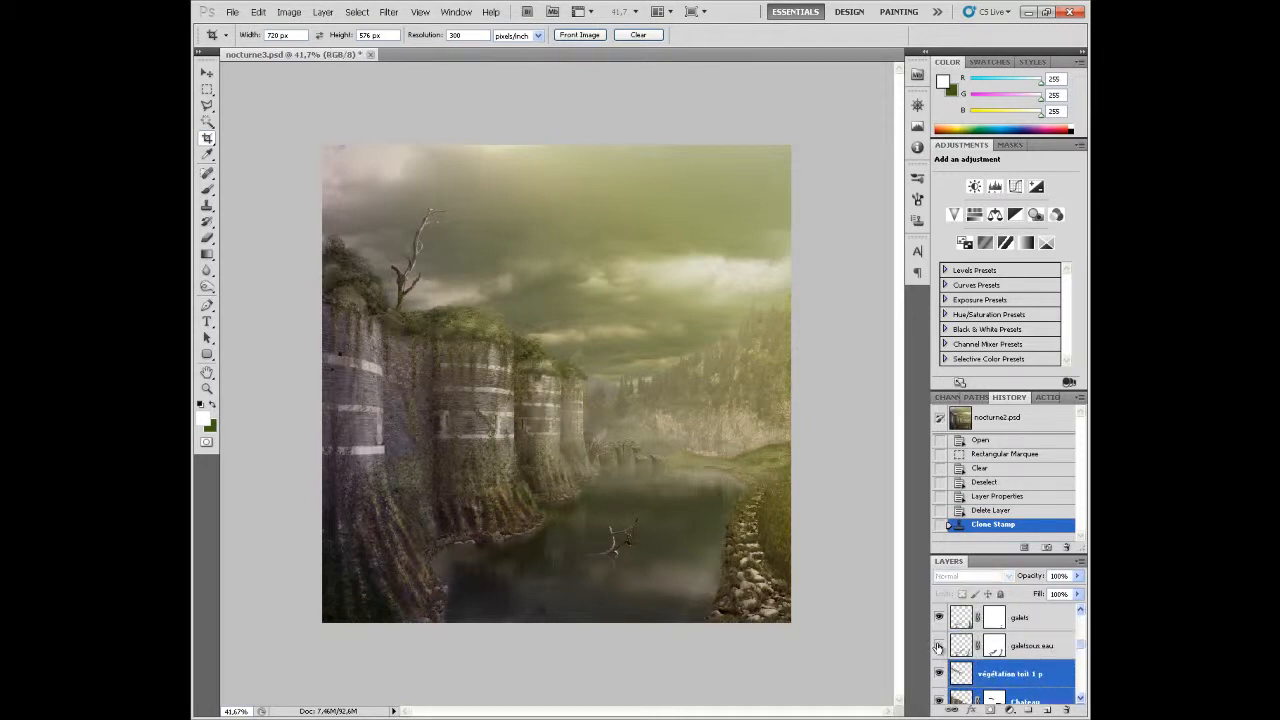
pyautogui.scroll(-2, 939, 648)
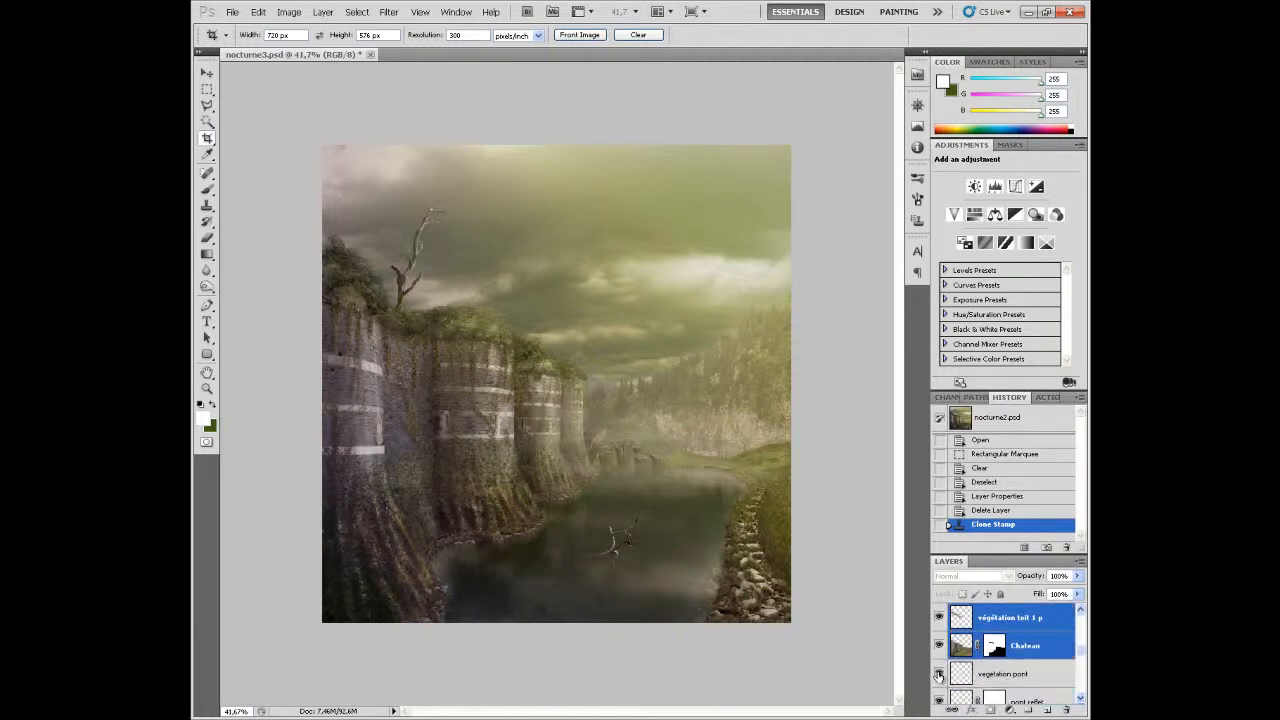
pyautogui.scroll(-1, 939, 676)
pyautogui.scroll(3, 939, 676)
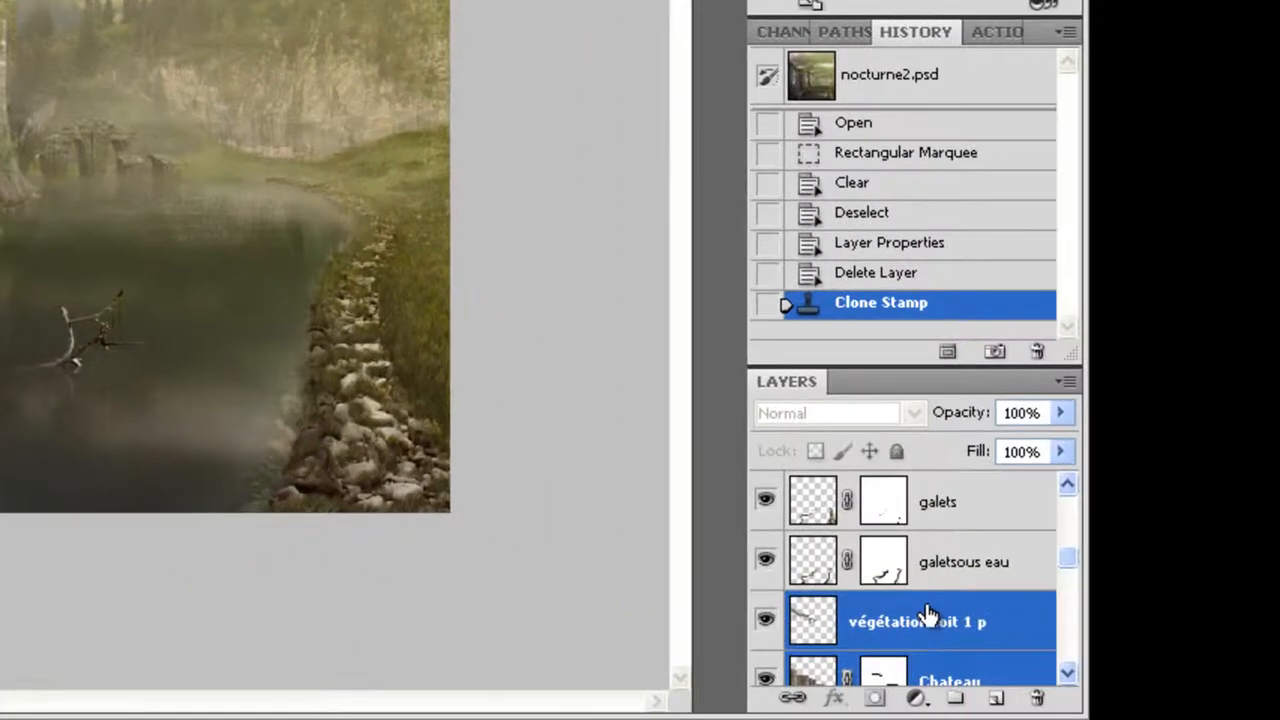
pyautogui.scroll(-1, 944, 622)
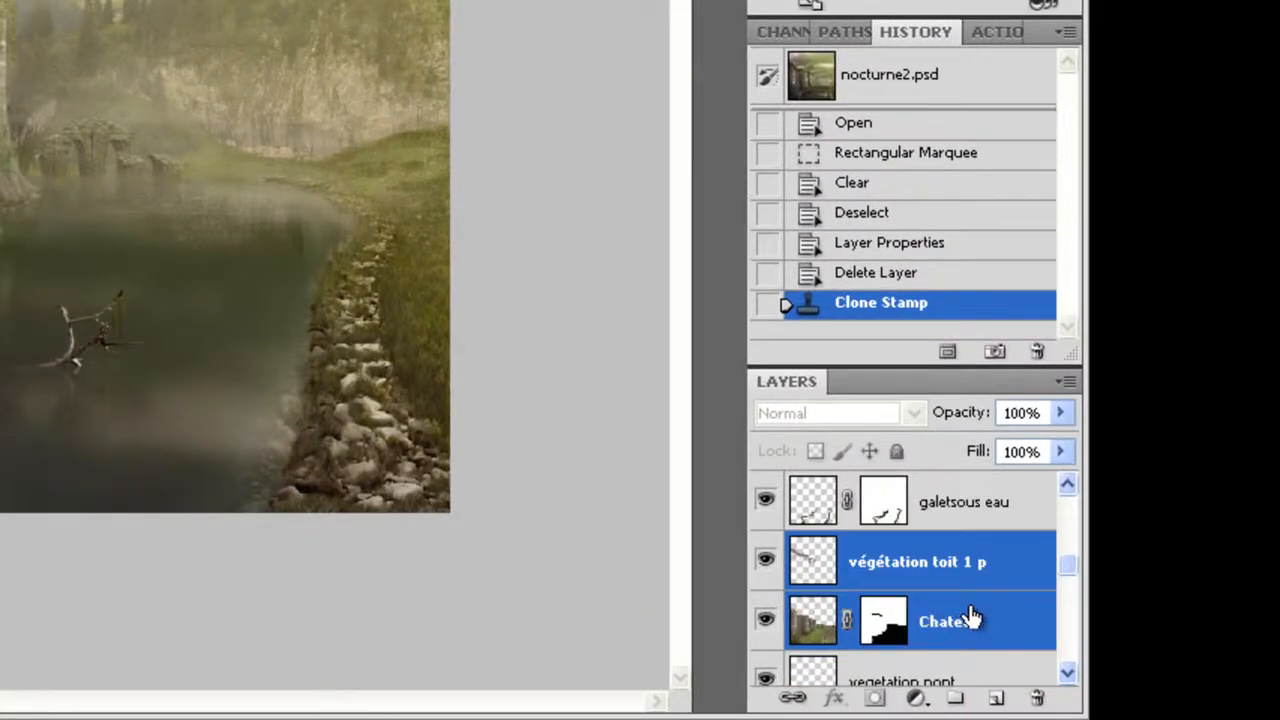
pyautogui.hotkey('ctrl', 'e')
# Hide and show the merged "végétation toit 1 p" layer several times to examine what it contains
pyautogui.click(766, 562)
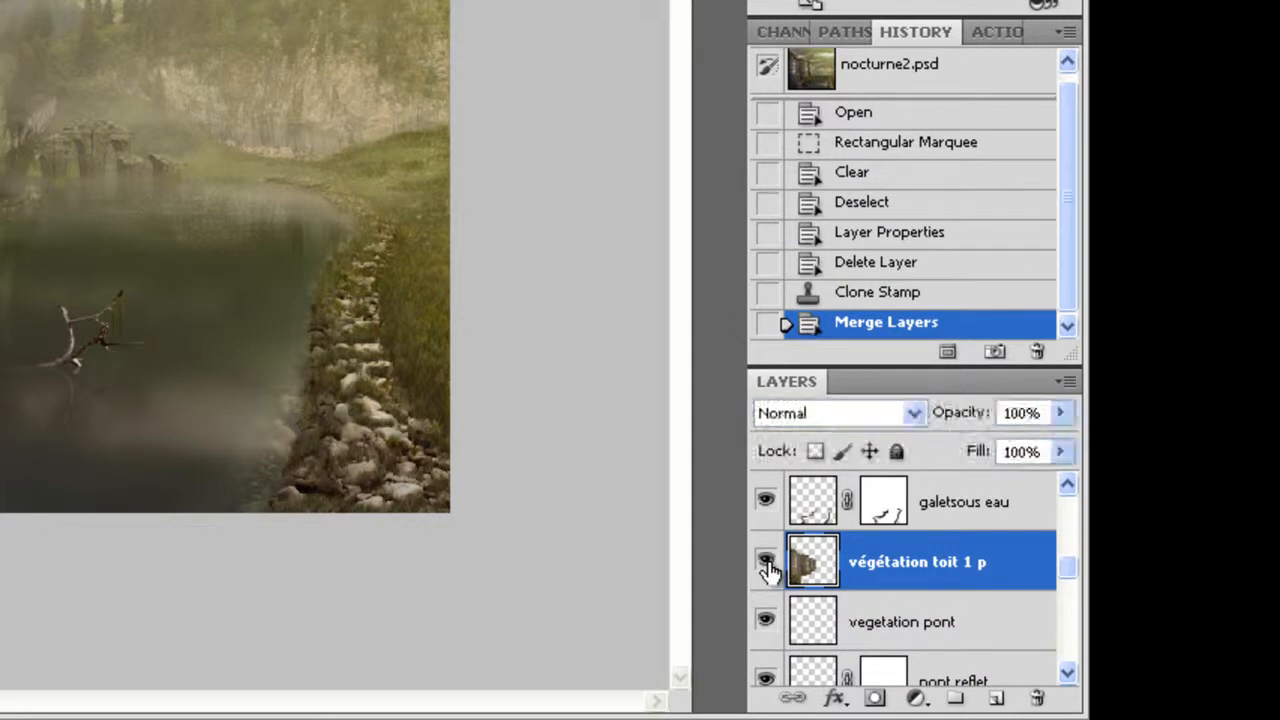
pyautogui.click(766, 562)
pyautogui.click(766, 562)
pyautogui.click(766, 562)
pyautogui.click(768, 566)
pyautogui.click(766, 564)
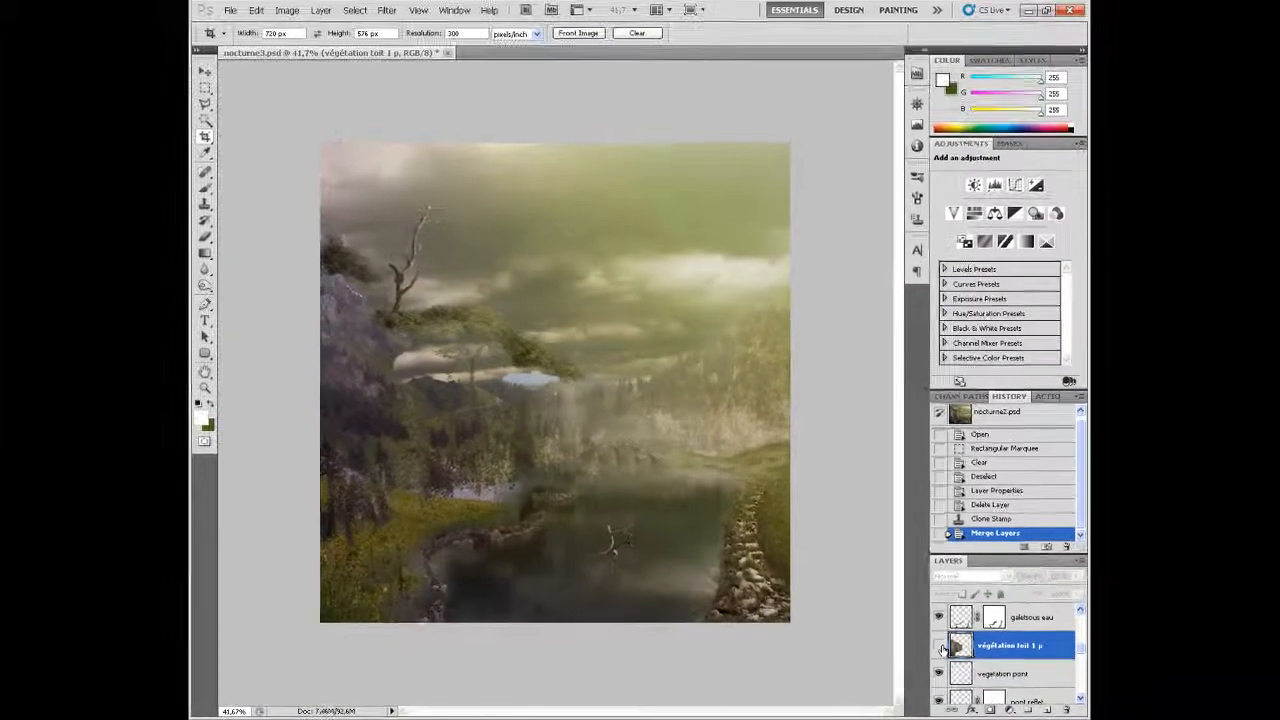
pyautogui.click(766, 562)
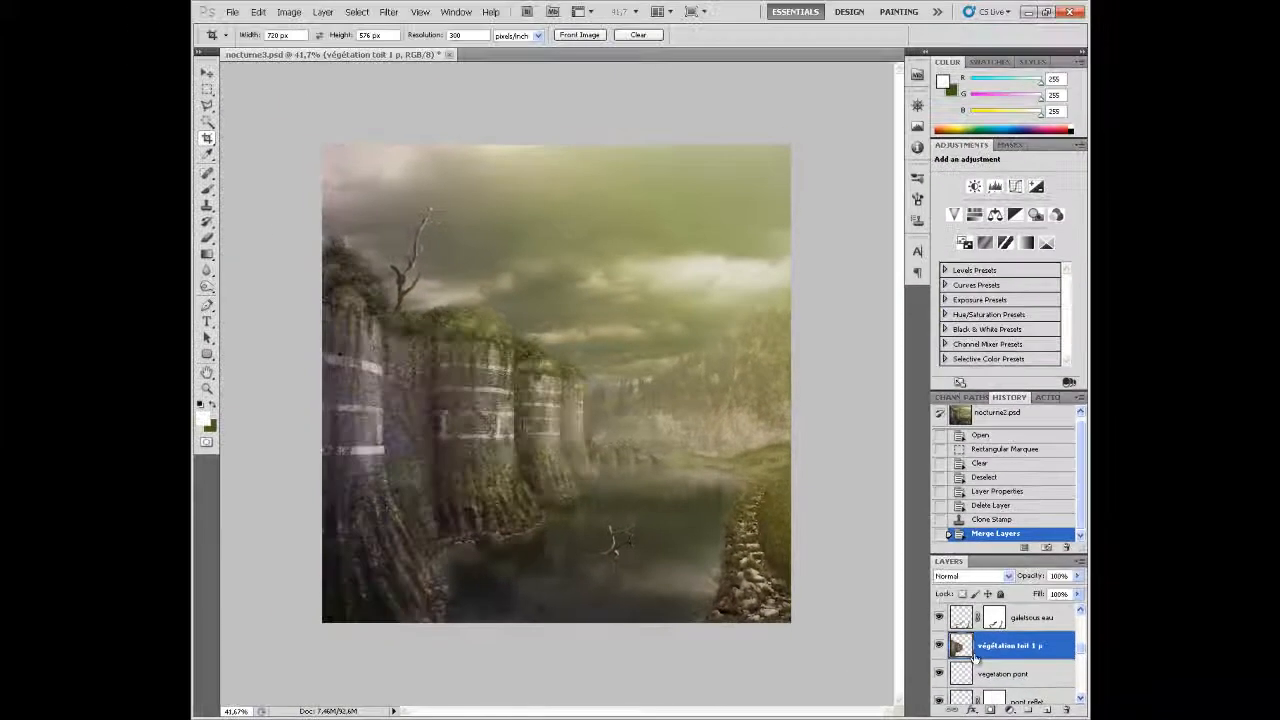
# Check the contents of the "vegetation" and "végétation chateau" layers by hiding and showing each one
pyautogui.scroll(1, 1005, 676)
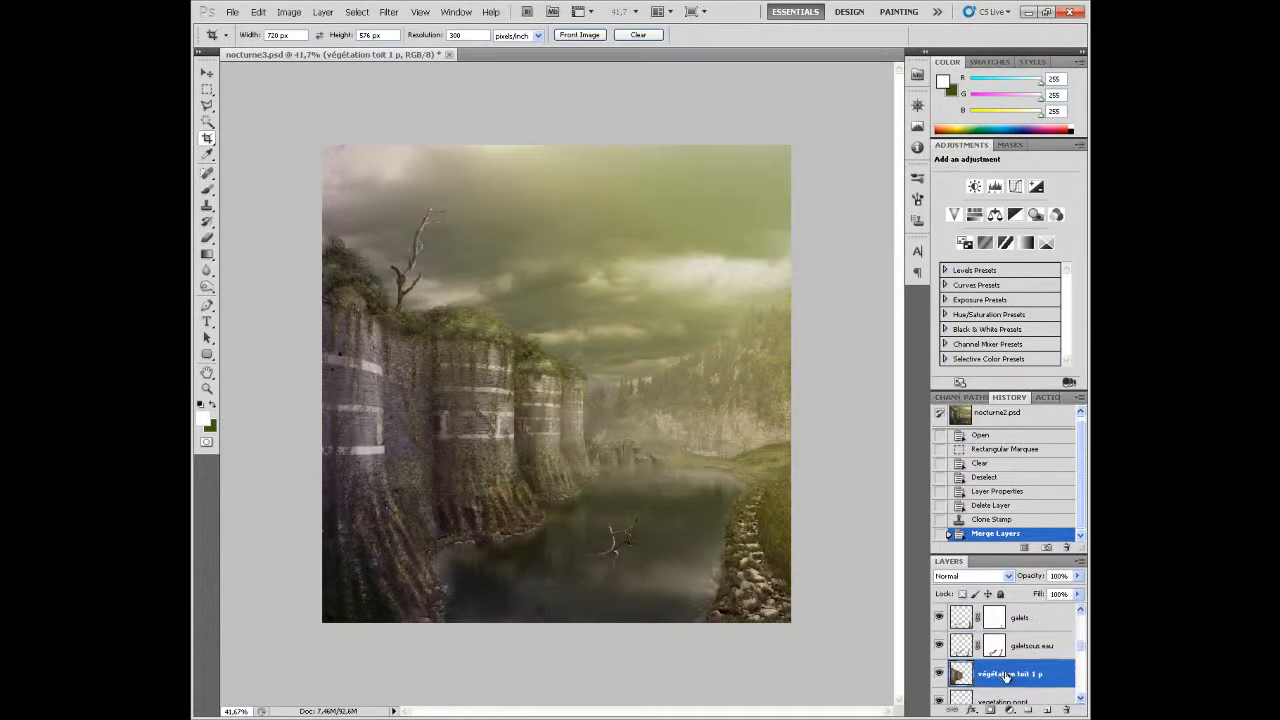
pyautogui.scroll(1, 1005, 676)
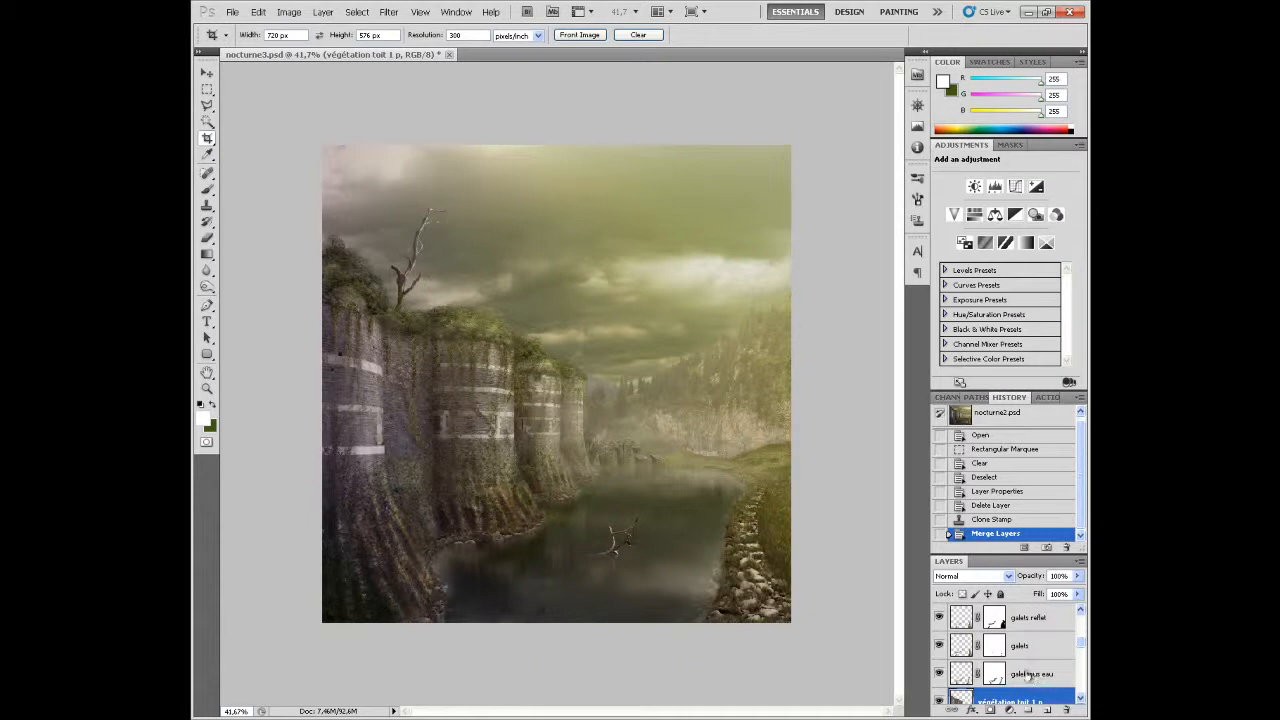
pyautogui.scroll(1, 1035, 675)
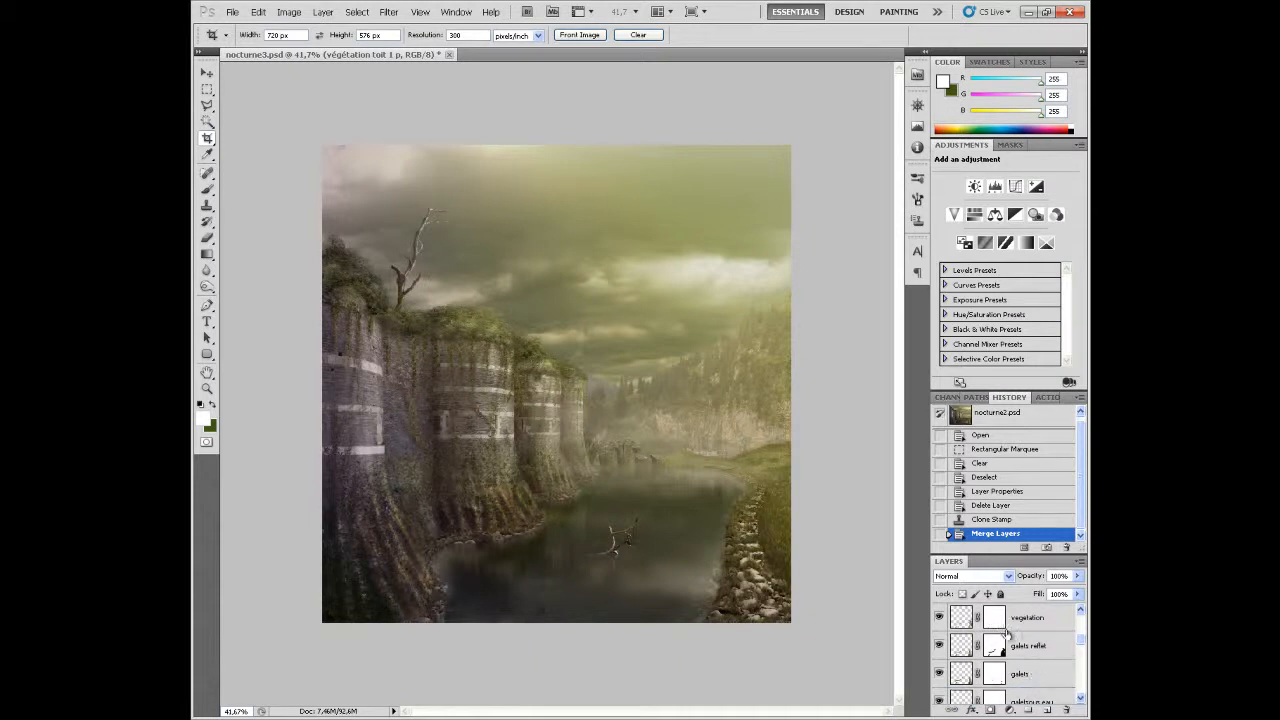
pyautogui.click(939, 618)
pyautogui.click(939, 618)
pyautogui.scroll(1, 991, 645)
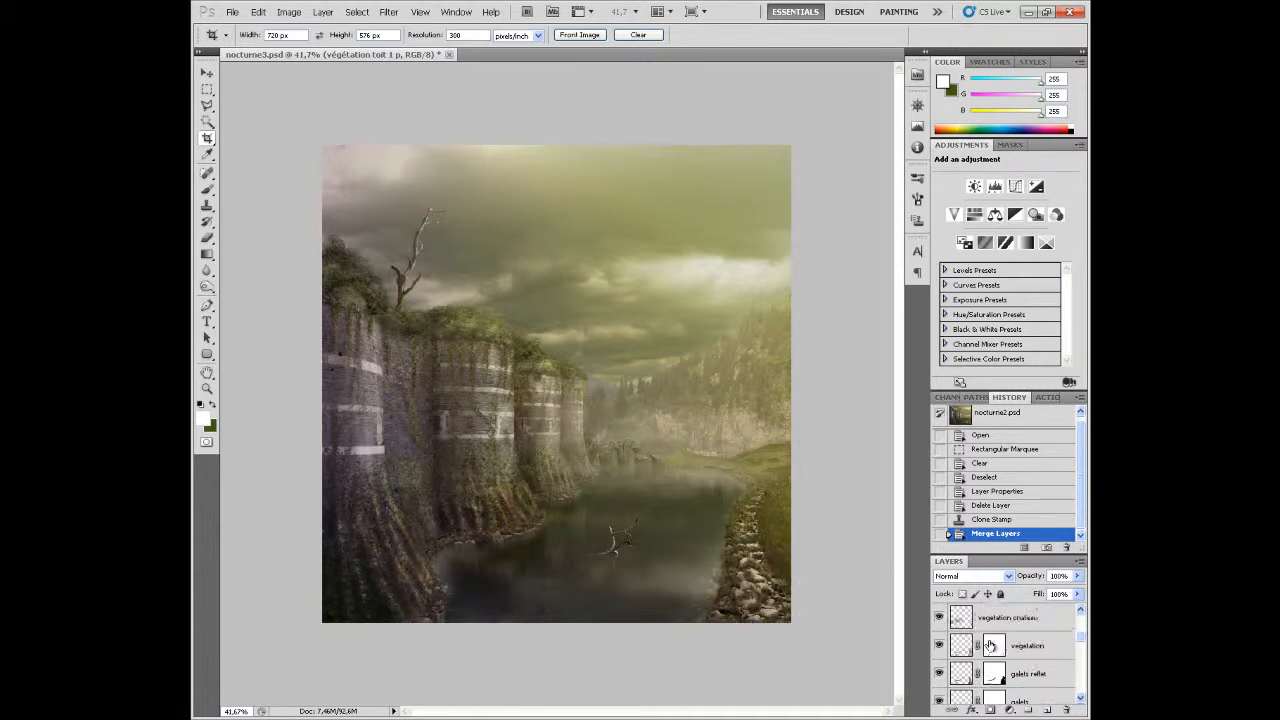
pyautogui.click(939, 618)
pyautogui.click(939, 618)
# Move the "végétation chateau" layer down the stack to directly above "végétation toit 1 p"
pyautogui.click(1025, 619)
pyautogui.scroll(-2, 1035, 627)
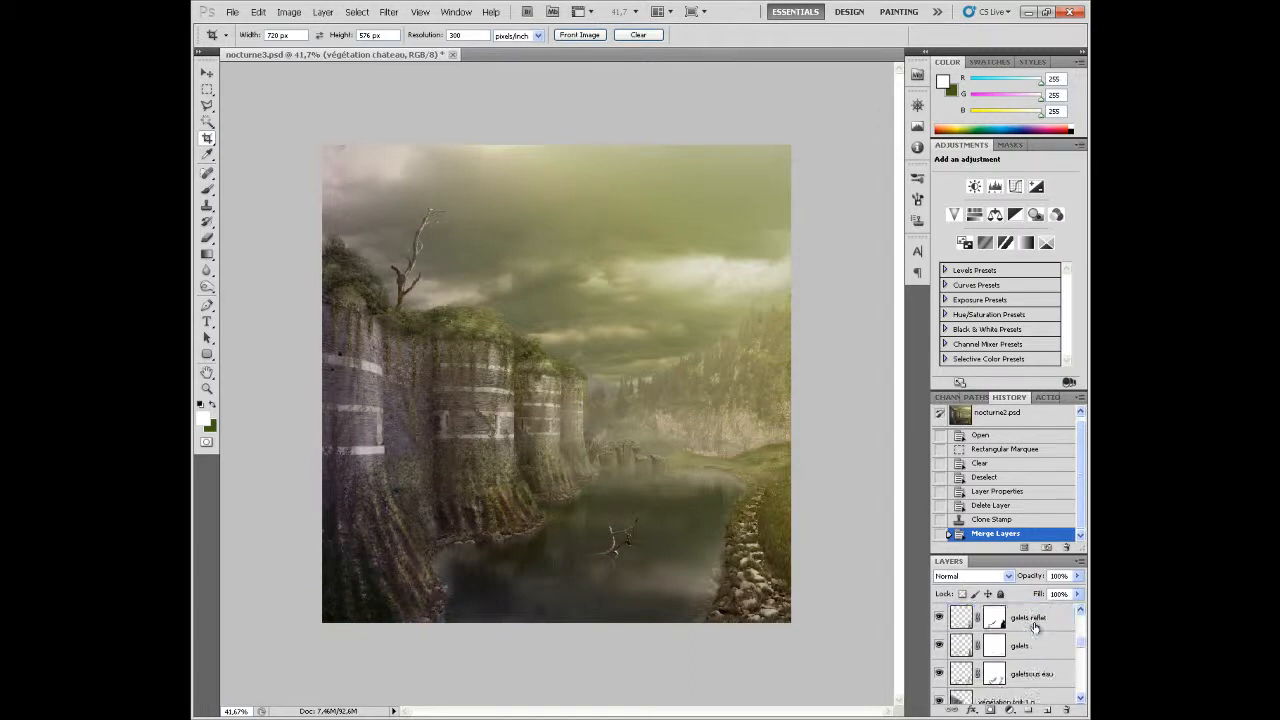
pyautogui.scroll(-1, 1035, 627)
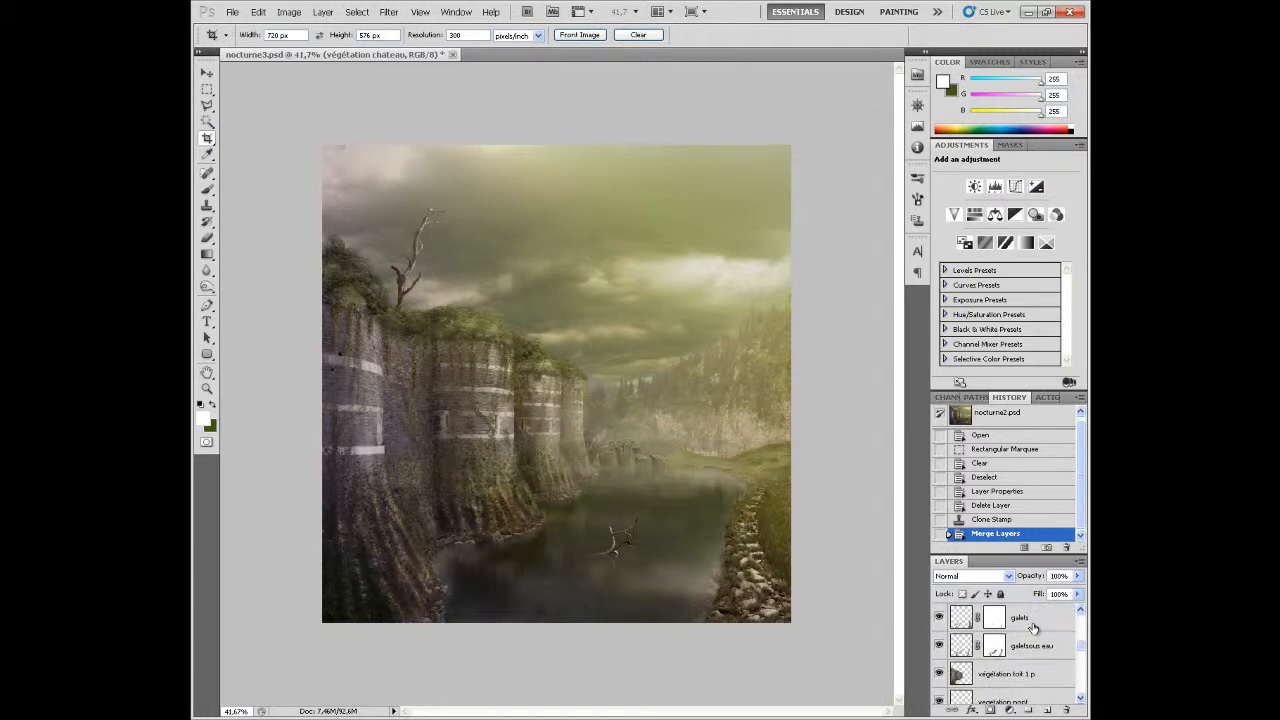
pyautogui.scroll(3, 1033, 627)
pyautogui.moveTo(1015, 617); pyautogui.dragTo(1016, 696)
pyautogui.scroll(-1, 1016, 696)
pyautogui.moveTo(1006, 621); pyautogui.dragTo(1009, 688)
pyautogui.scroll(-2, 1008, 675)
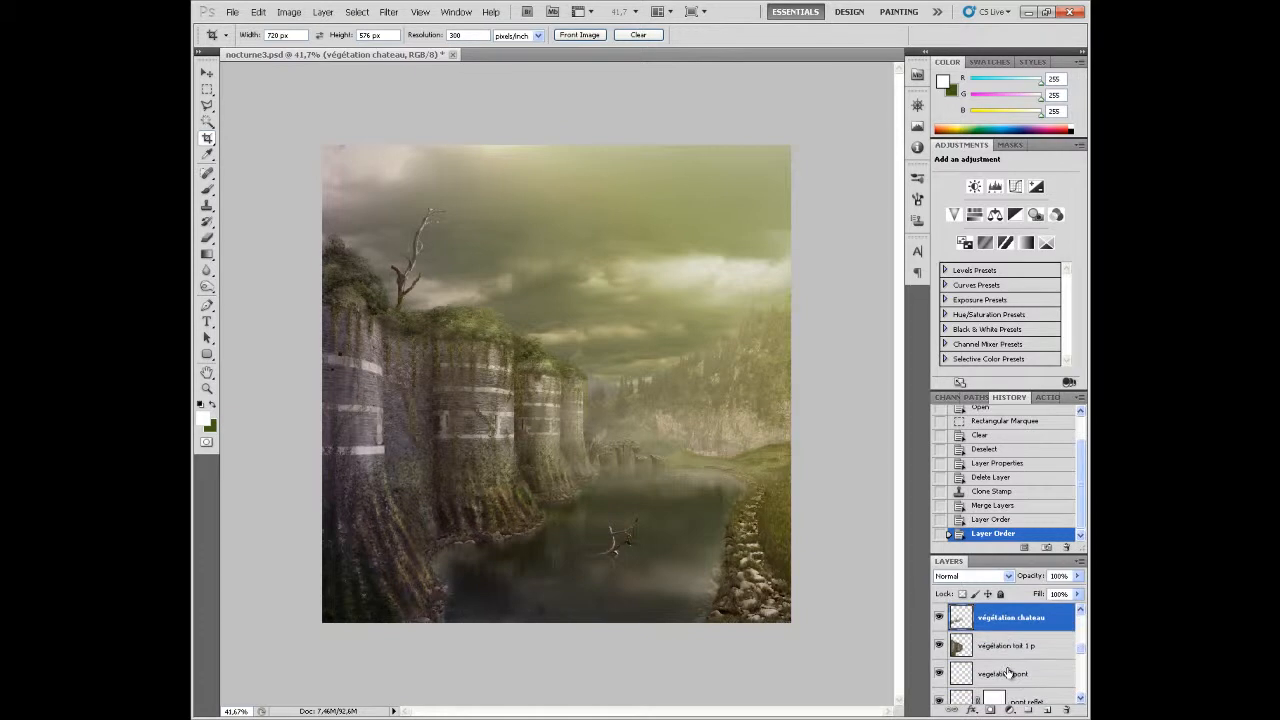
# Check the visibility of "végétation chateau" and "végétation toit 1 p", and merge the two layers into one
pyautogui.click(940, 647)
pyautogui.click(940, 647)
pyautogui.click(939, 618)
pyautogui.click(939, 618)
pyautogui.keyDown('shift'); pyautogui.click(996, 645); pyautogui.keyUp('shift')
pyautogui.hotkey('ctrl', 'e')
# Hide and show the combined castle and vegetation layer to examine the merge
pyautogui.click(938, 618)
pyautogui.click(938, 618)
pyautogui.click(938, 618)
pyautogui.click(938, 618)
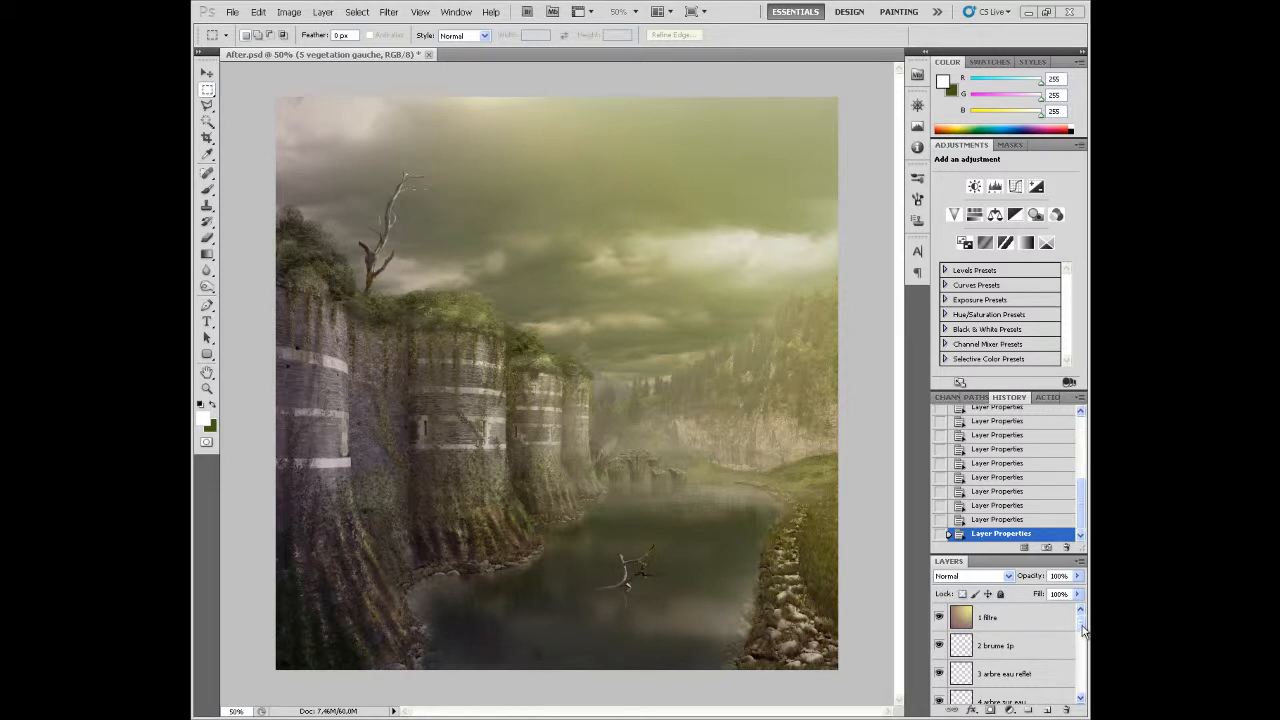
# Select the "1 filtre" layer in After.psd and review the numbered layers down to "15 brume arp"
pyautogui.moveTo(1080, 640)
pyautogui.mouseDown()
pyautogui.moveTo(1080, 700)
pyautogui.moveTo(1080, 618)
pyautogui.mouseUp()
pyautogui.click(986, 622)
pyautogui.moveTo(982, 628); pyautogui.dragTo(982, 676)
pyautogui.scroll(-1, 980, 676)
pyautogui.scroll(-1, 1005, 649)
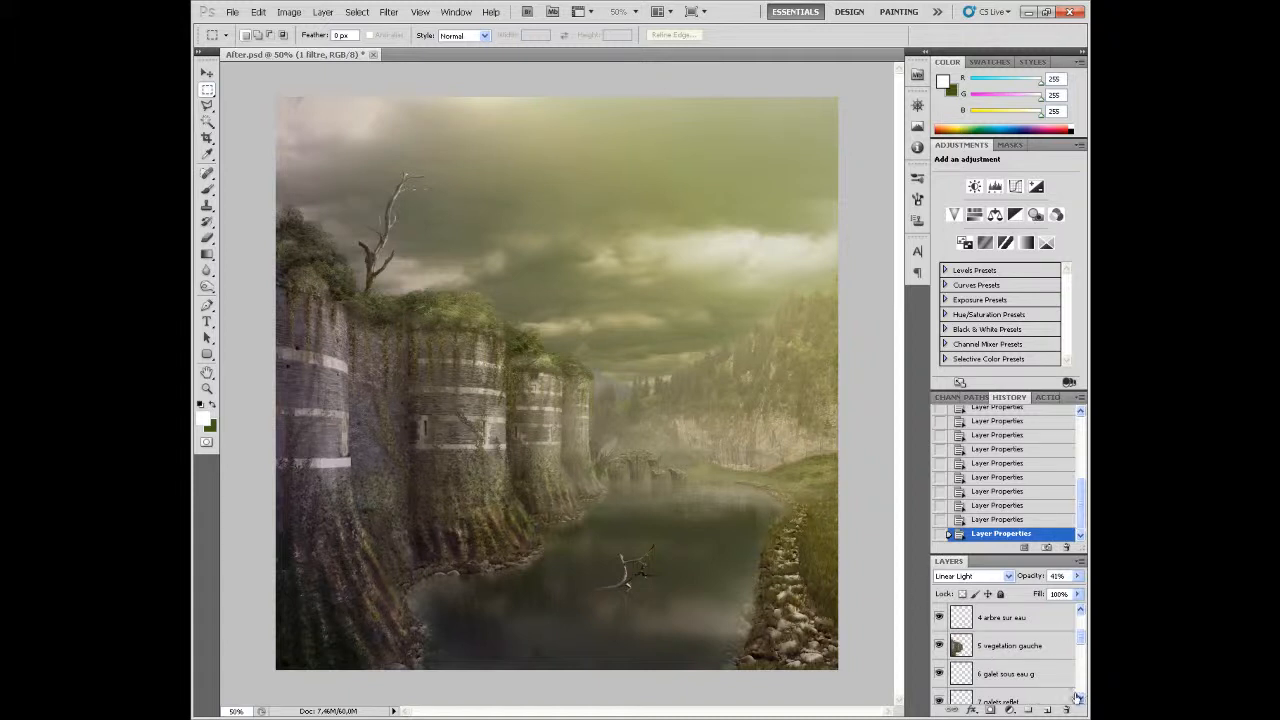
pyautogui.moveTo(1081, 642); pyautogui.dragTo(1081, 641)
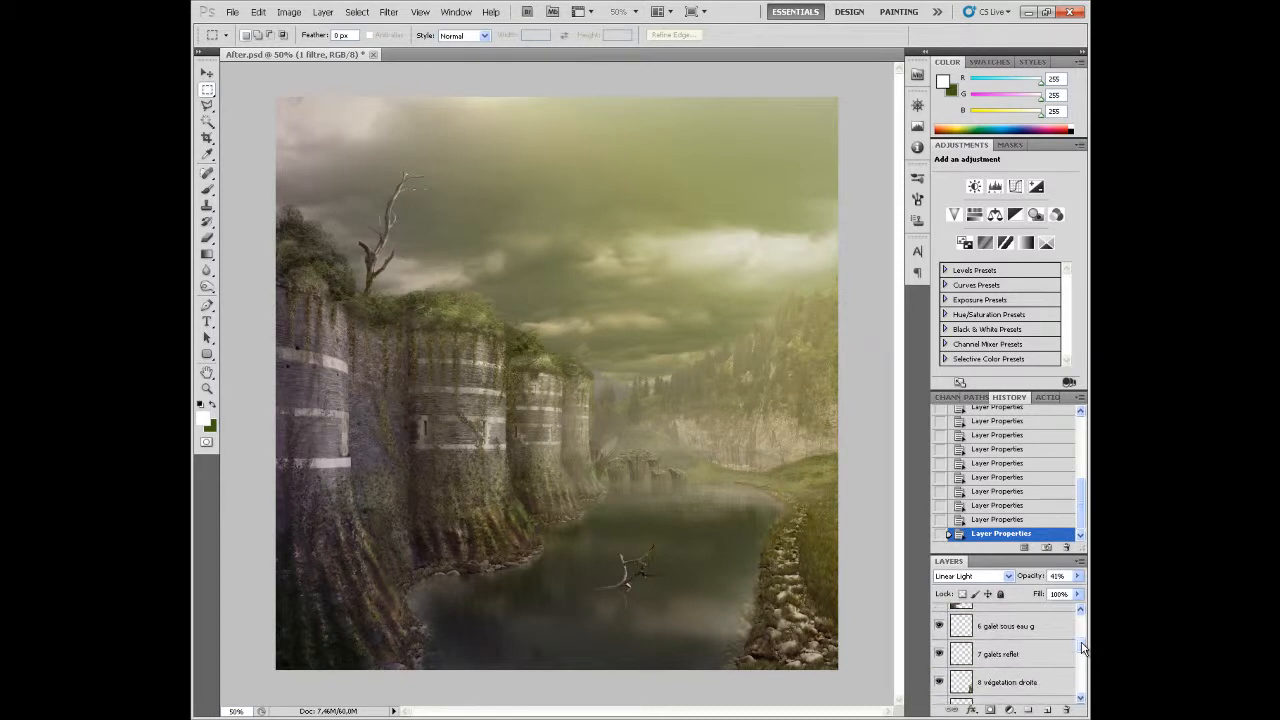
pyautogui.scroll(-2, 1009, 656)
pyautogui.scroll(-6, 1012, 660)
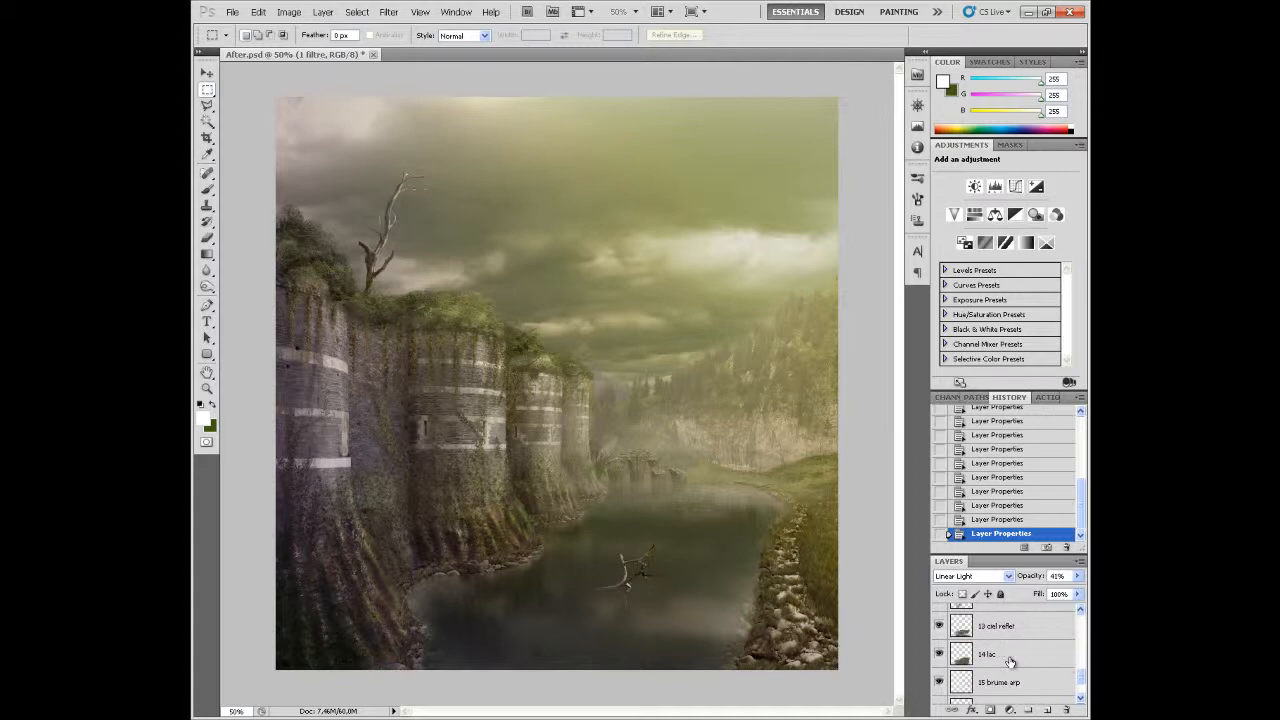
pyautogui.scroll(13, 1019, 681)
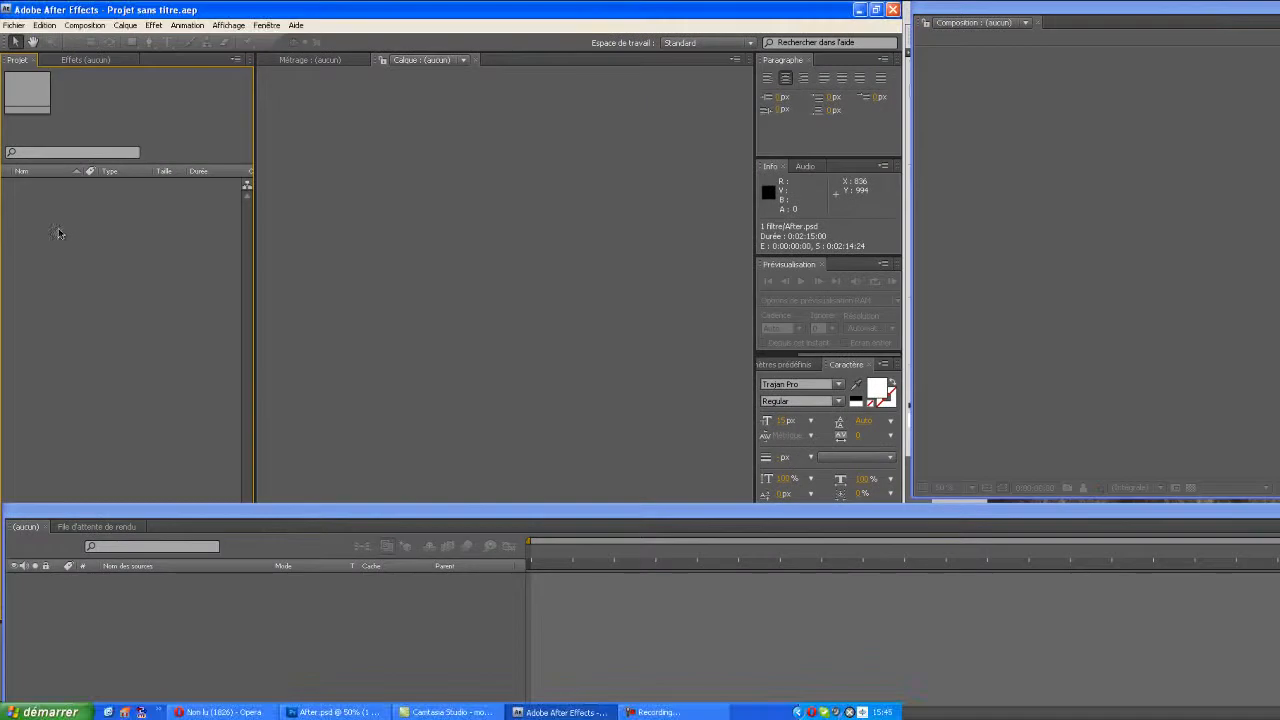
# Import After.psd from the Chateau nocturne folder as a Composition and expand its After Calques folder
pyautogui.rightClick(62, 232)
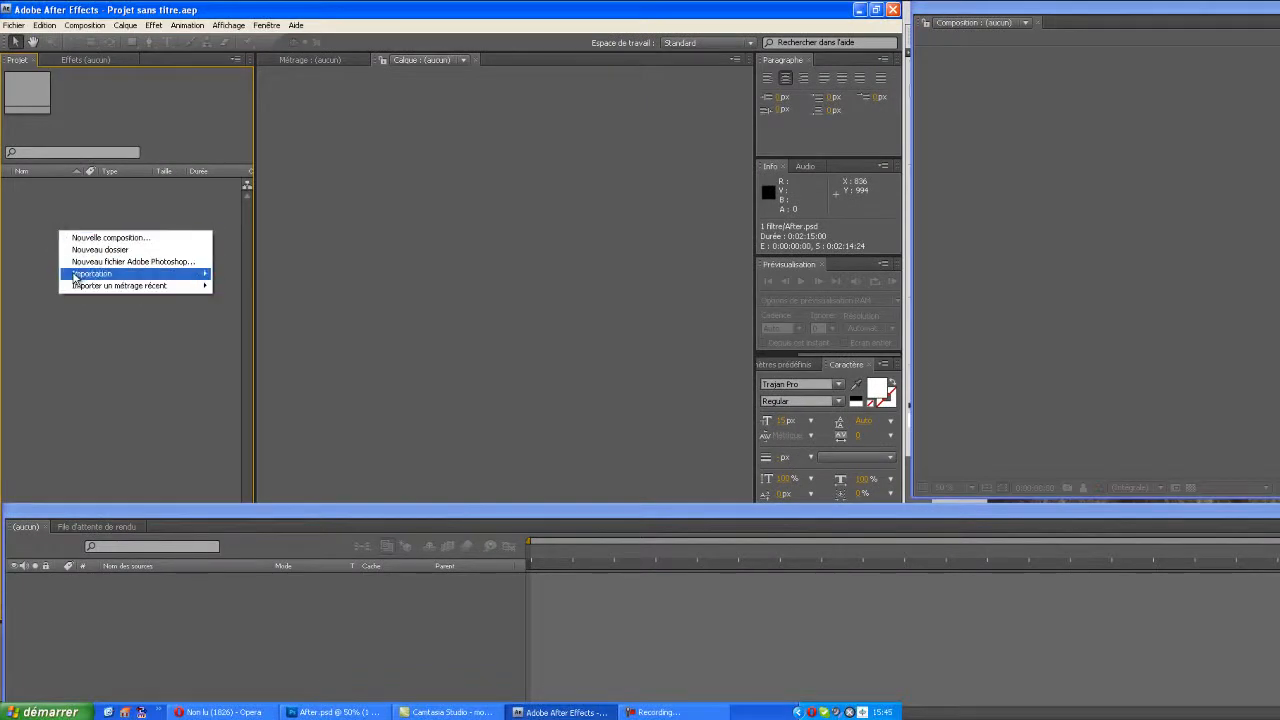
pyautogui.moveTo(77, 276)
pyautogui.click(232, 277)
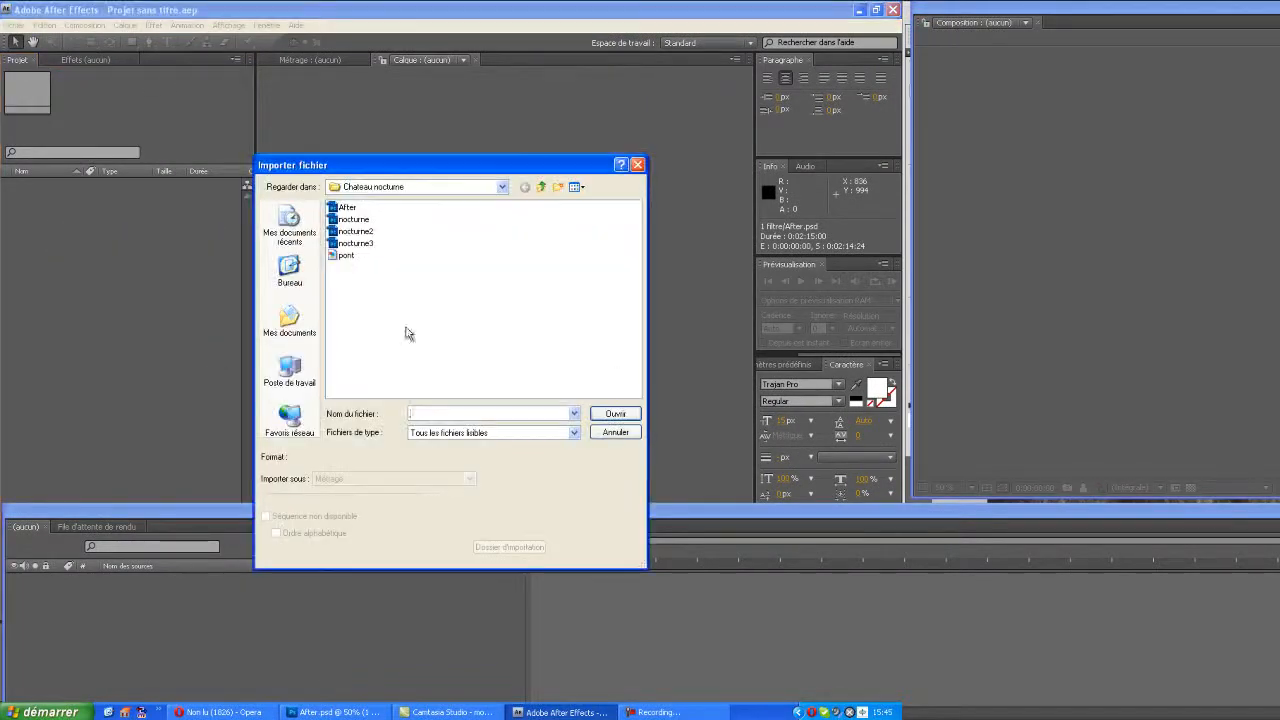
pyautogui.click(347, 208)
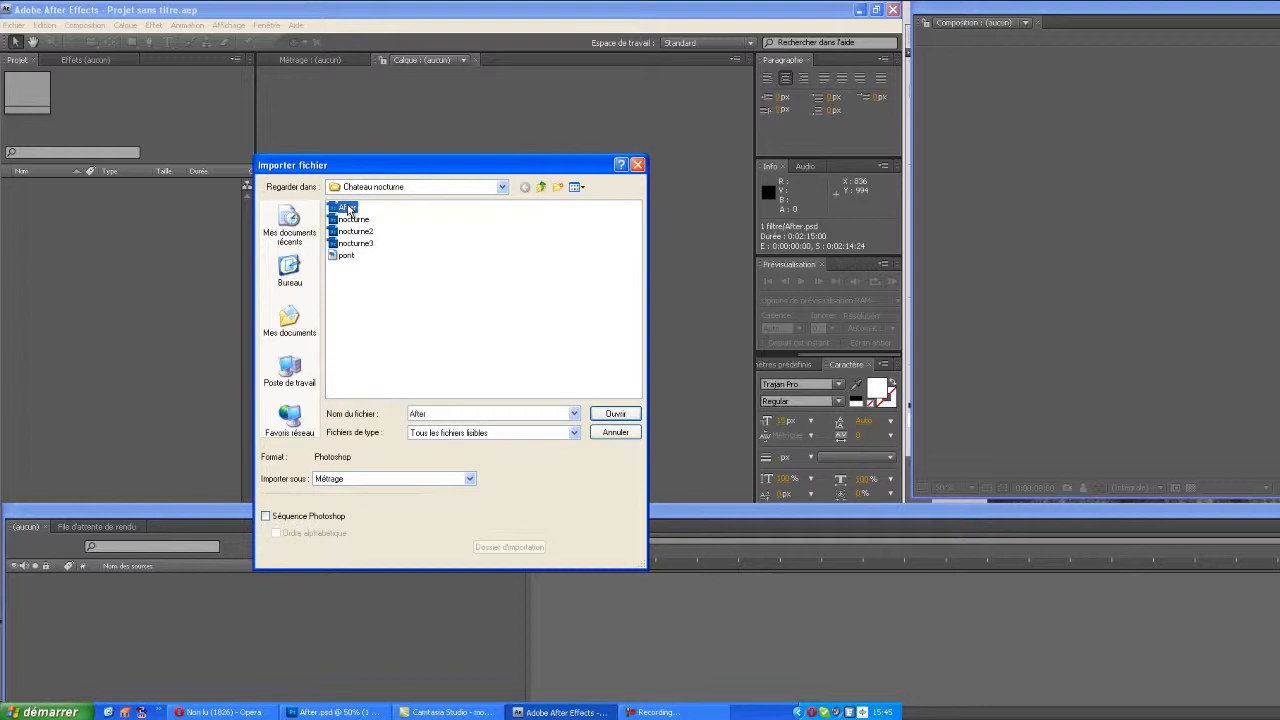
pyautogui.click(613, 415)
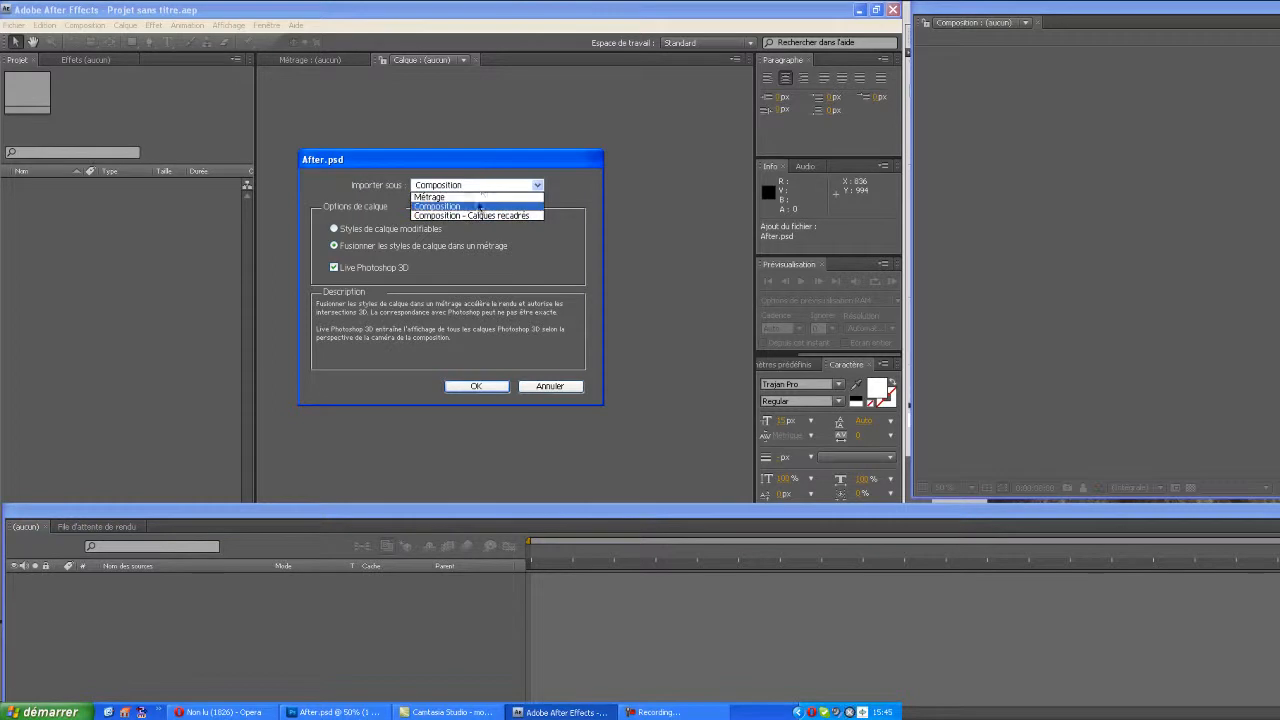
pyautogui.click(478, 206)
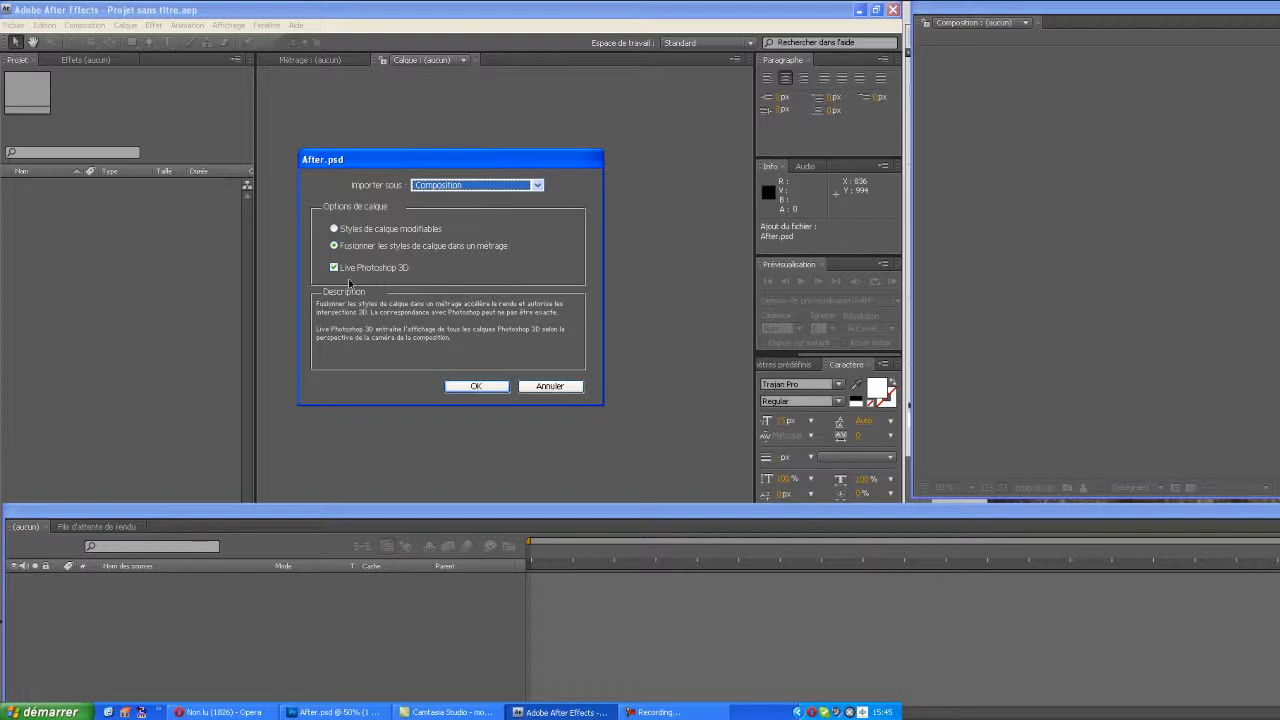
pyautogui.click(476, 386)
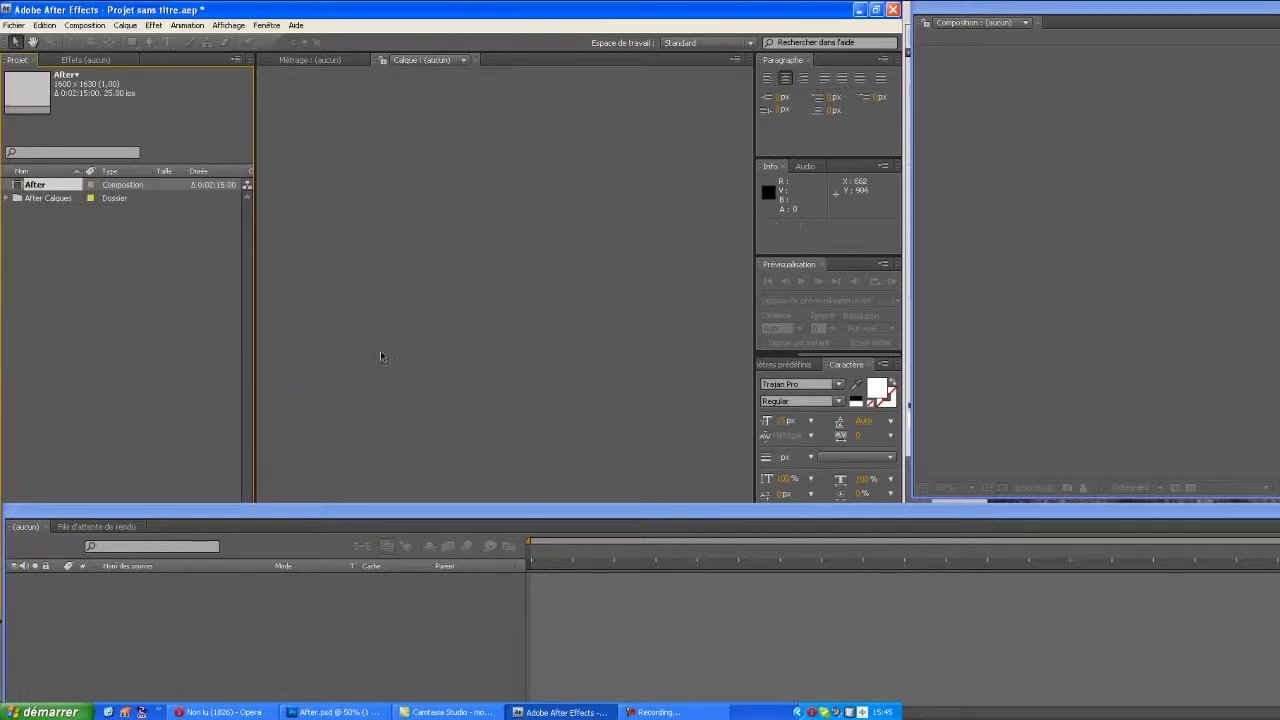
pyautogui.click(7, 198)
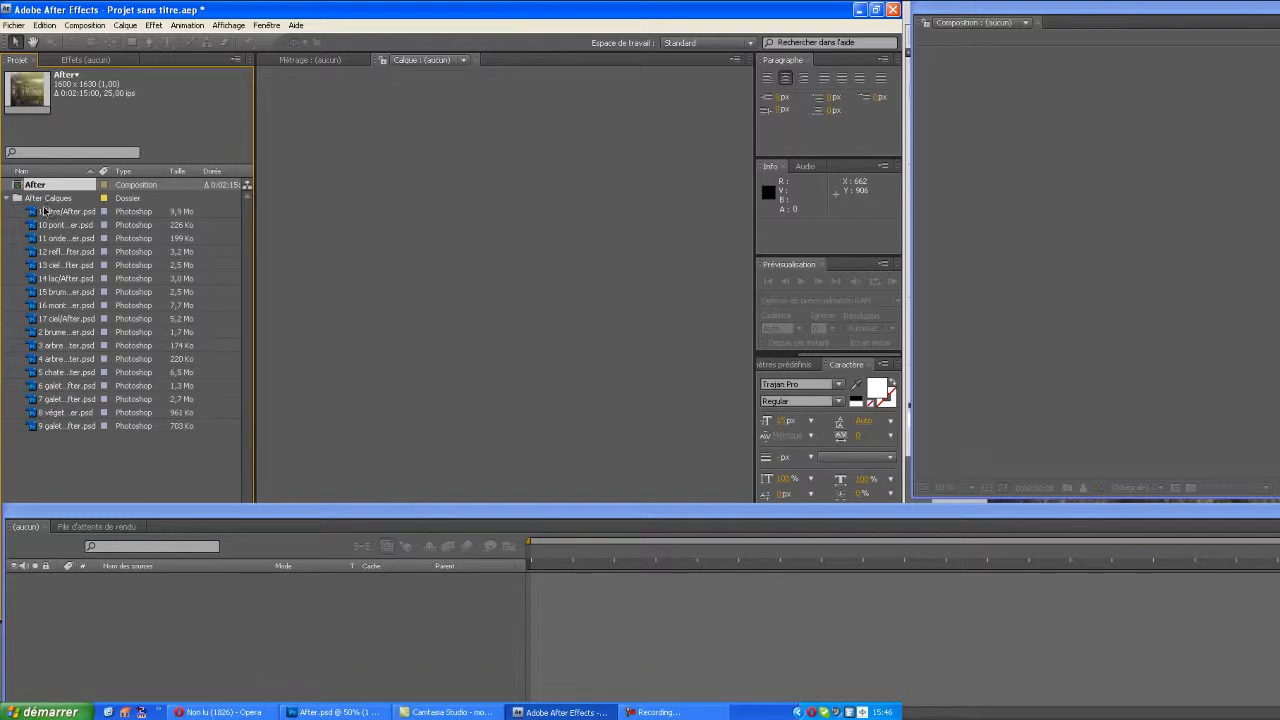
# Create a new composition with the PAL D1/DV preset and display it at 100 %
pyautogui.click(71, 611)
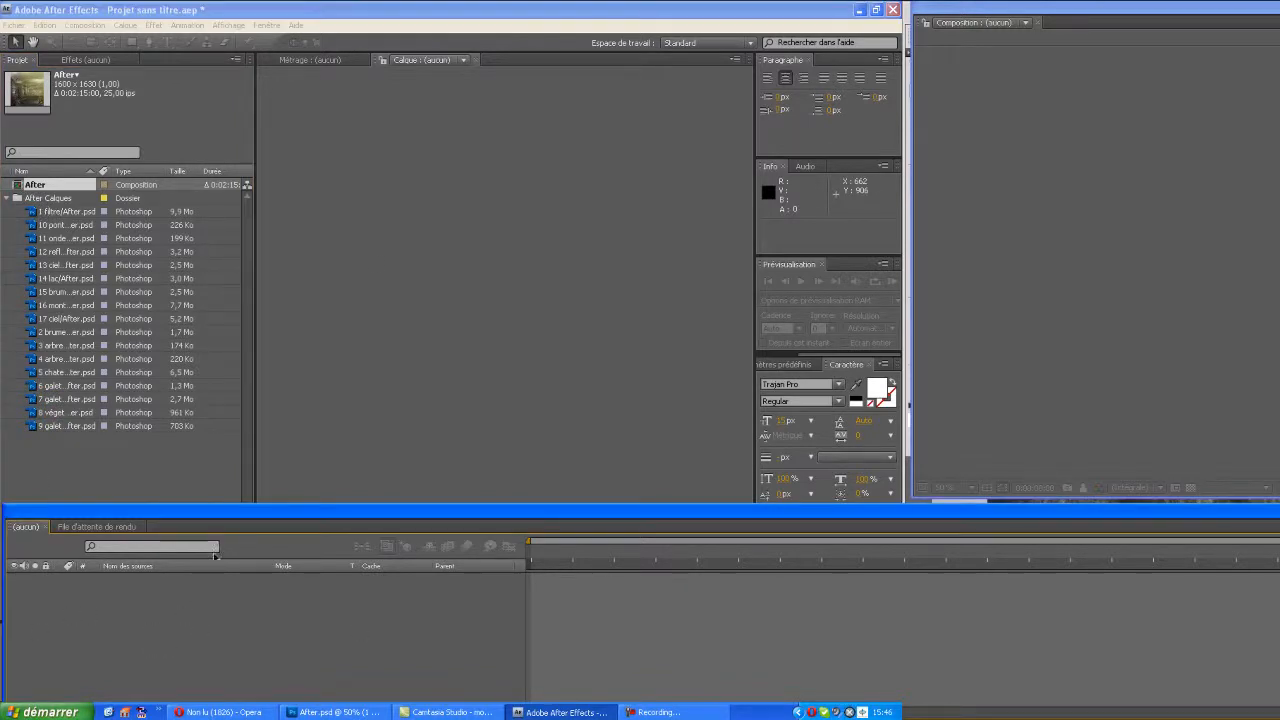
pyautogui.click(88, 25)
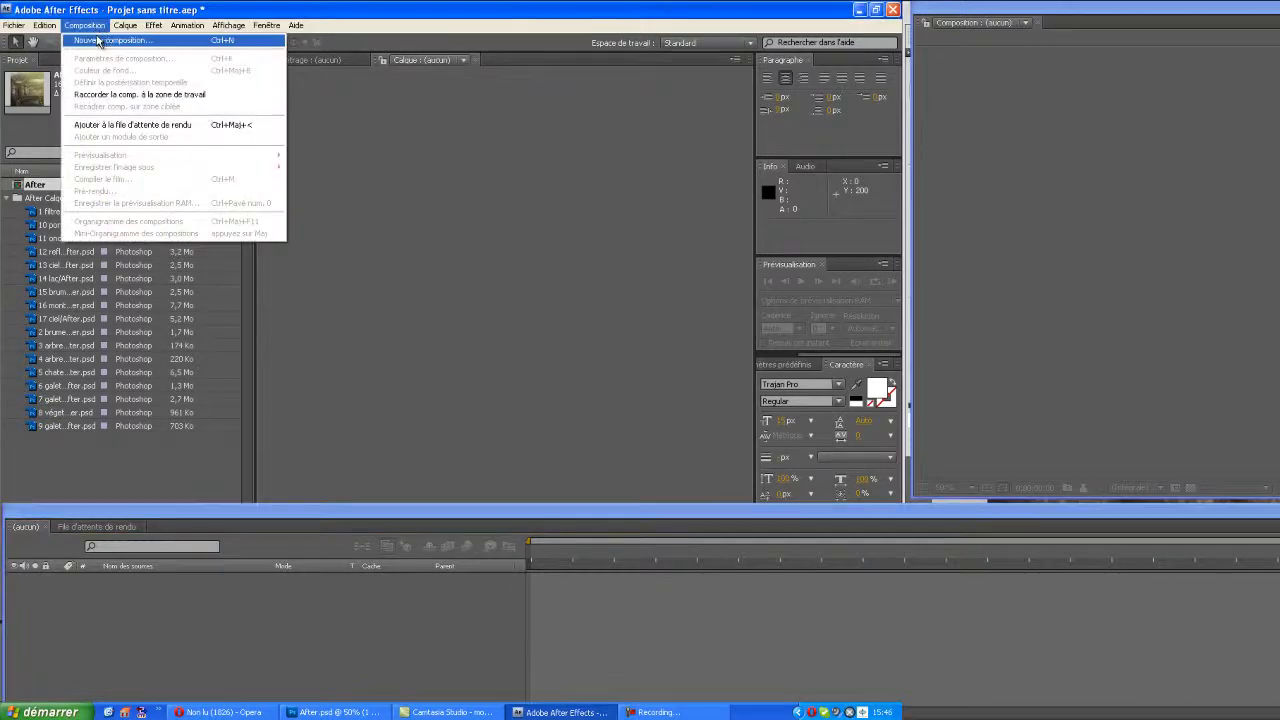
pyautogui.click(97, 41)
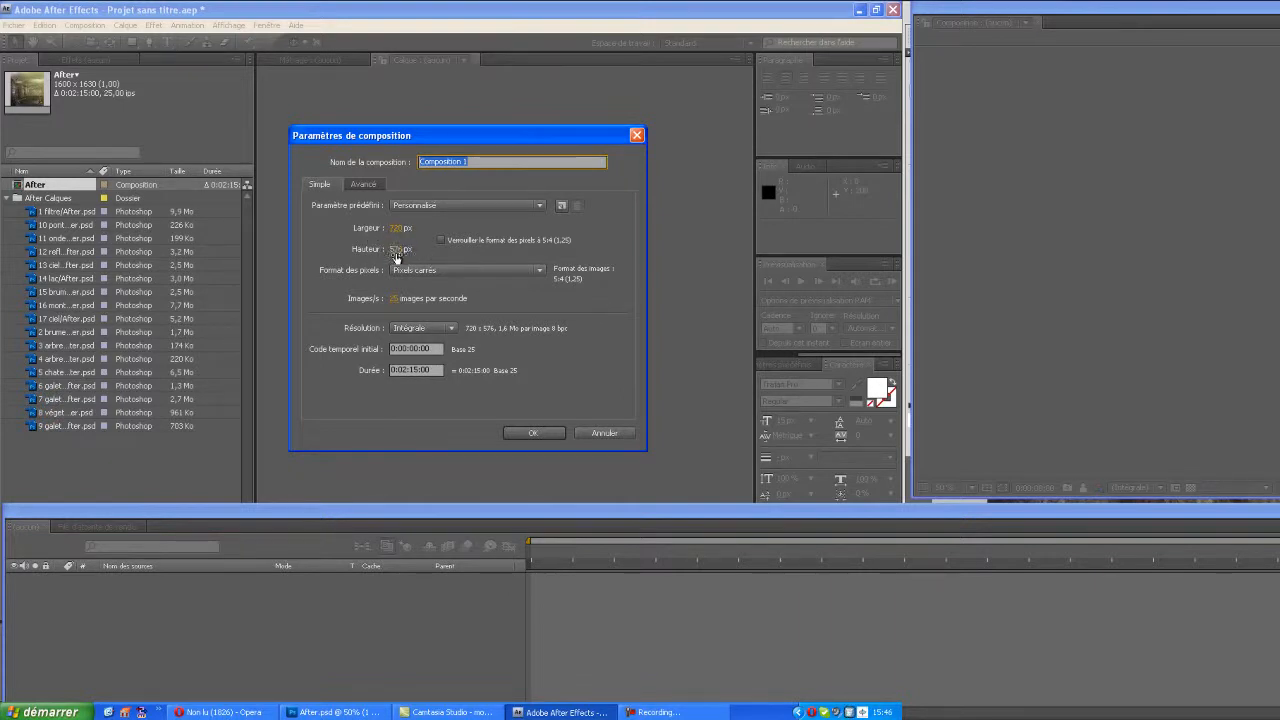
pyautogui.click(488, 206)
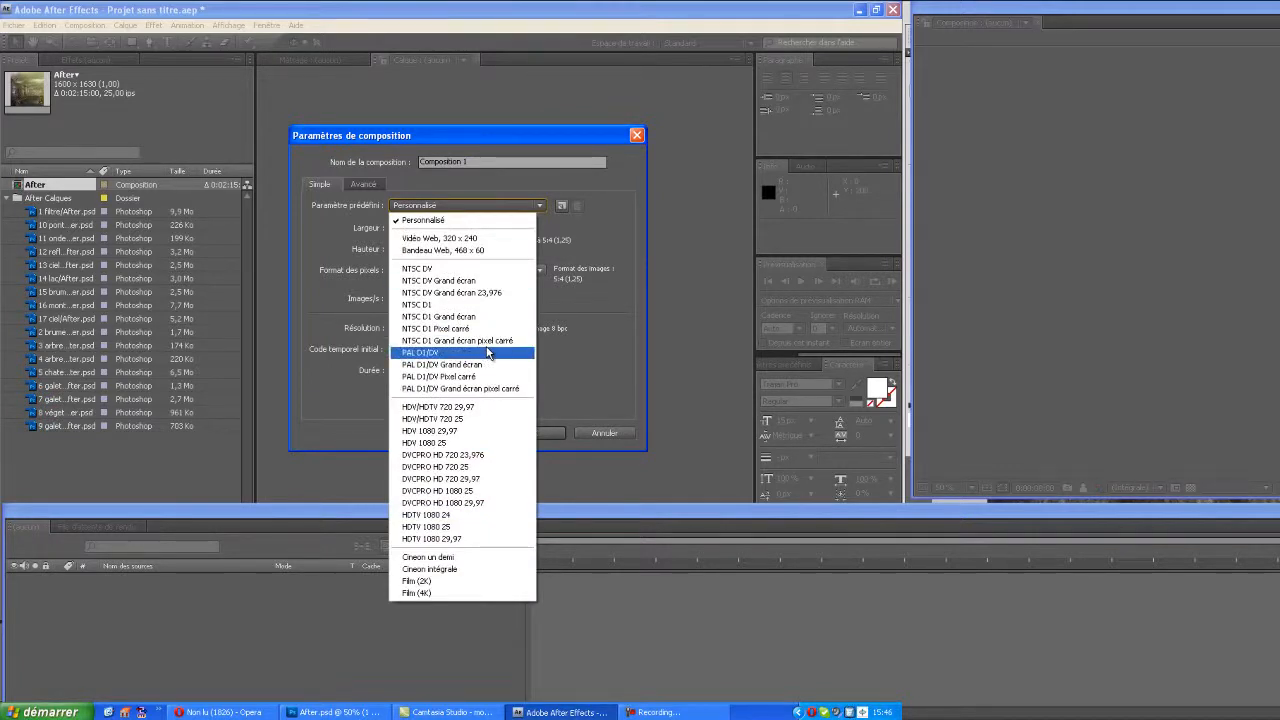
pyautogui.click(475, 356)
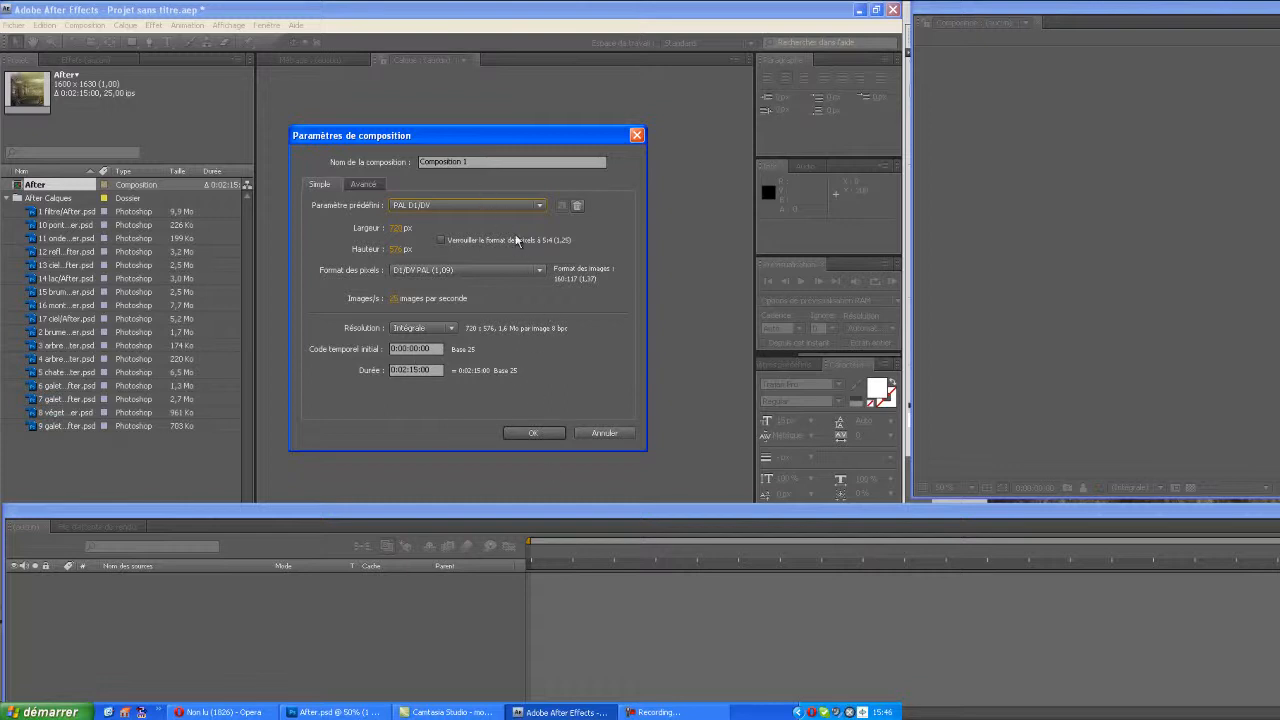
pyautogui.click(366, 440)
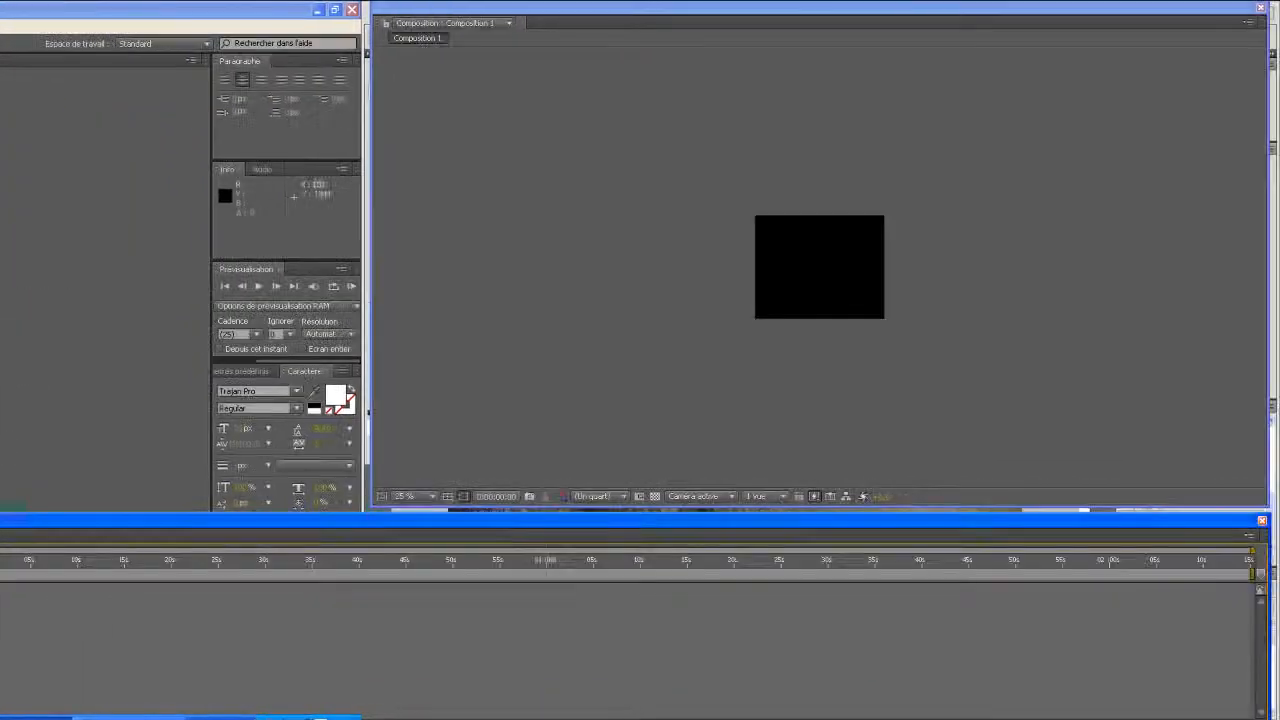
pyautogui.press('.')
pyautogui.press('.')
pyautogui.press(',')
pyautogui.press('.')
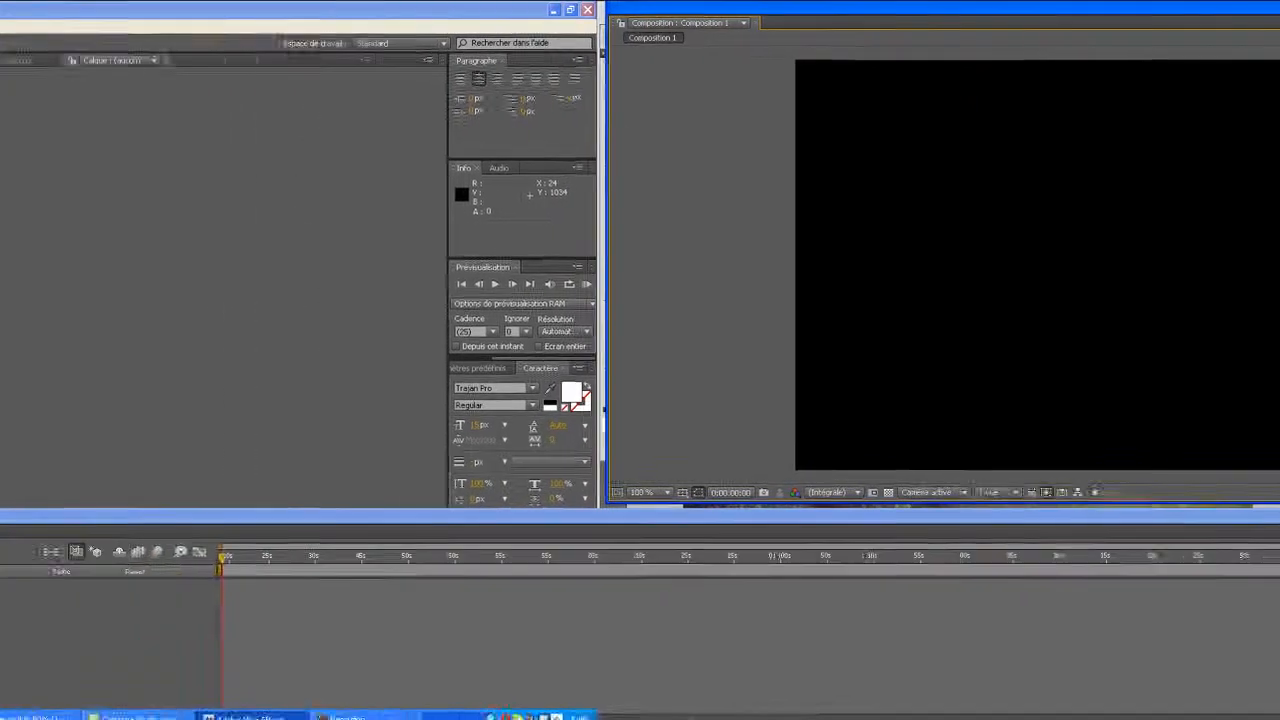
# Add "1 filtre" to Composition 1, with layers "2 brume 1p" to "9 galets sous eau" in order beneath it
pyautogui.click(67, 213)
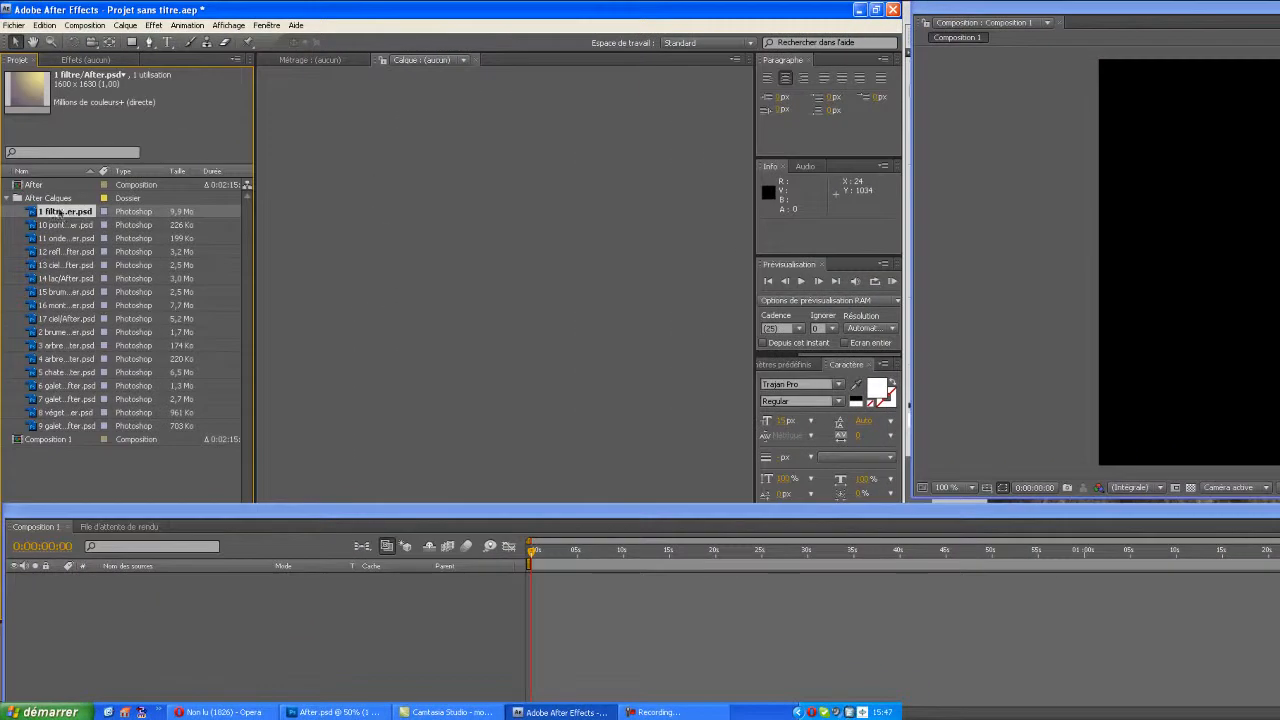
pyautogui.moveTo(60, 213); pyautogui.dragTo(55, 590)
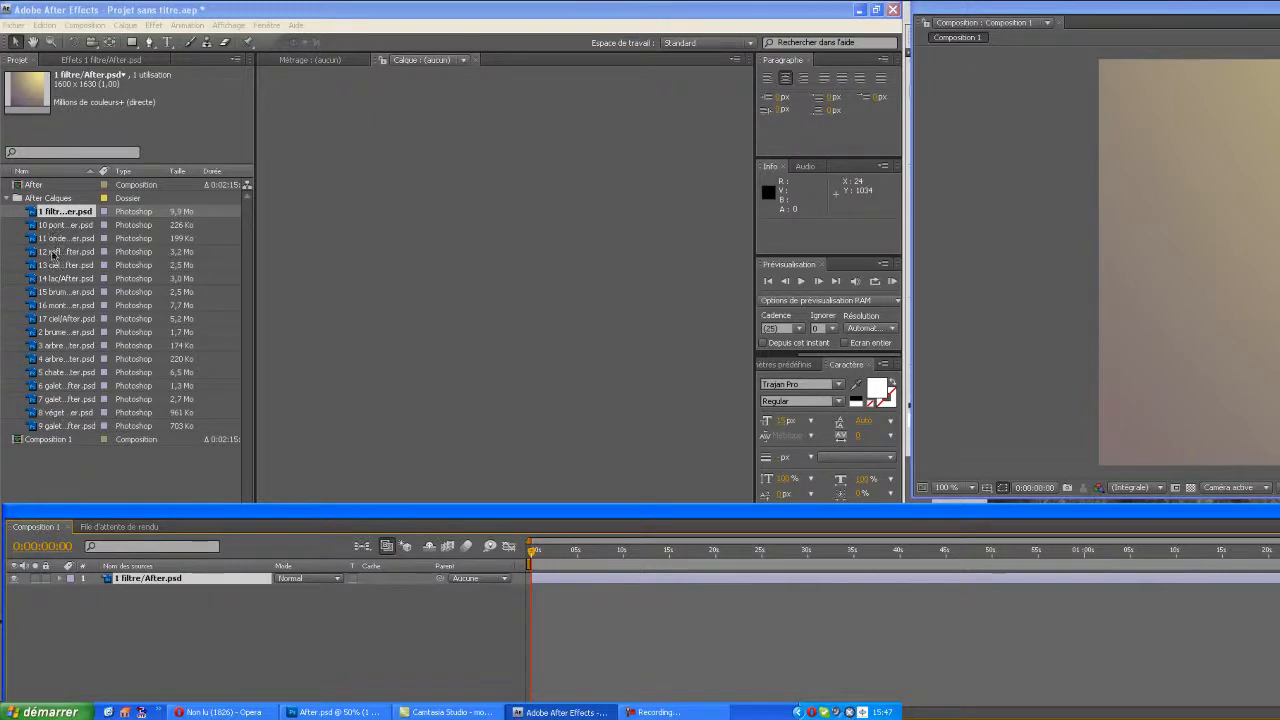
pyautogui.click(55, 334)
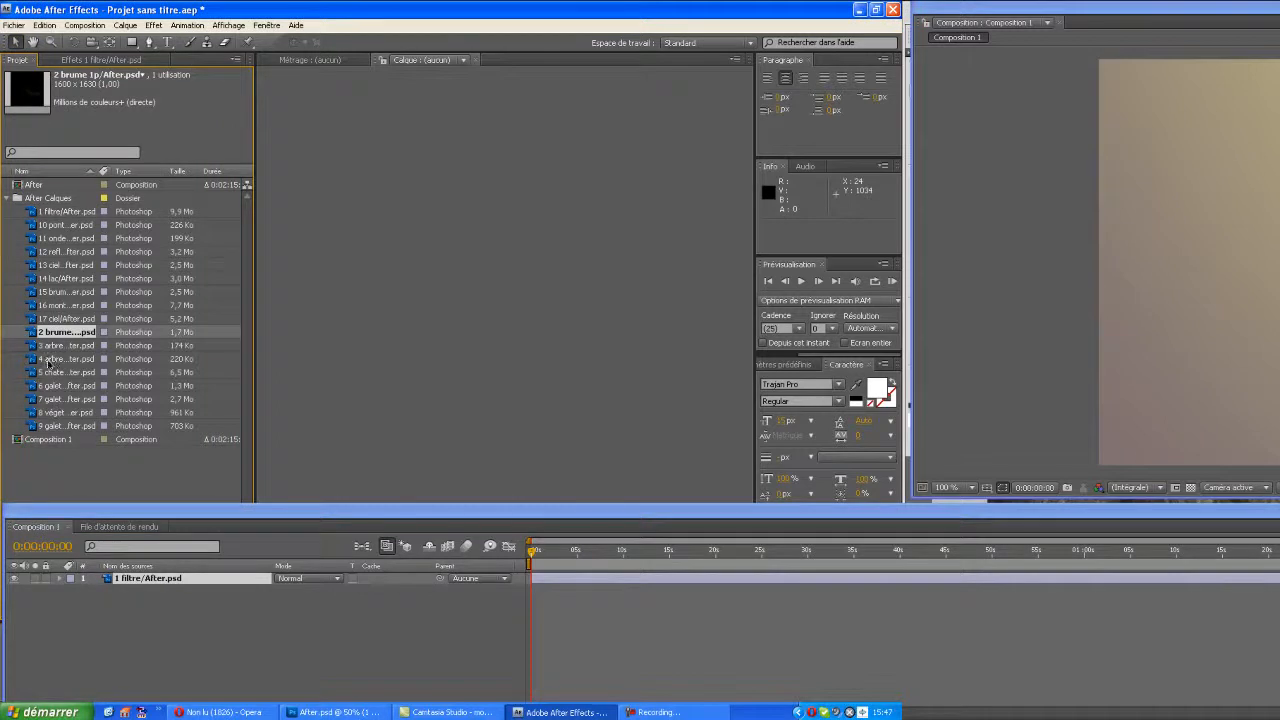
pyautogui.keyDown('shift'); pyautogui.click(58, 424); pyautogui.keyUp('shift')
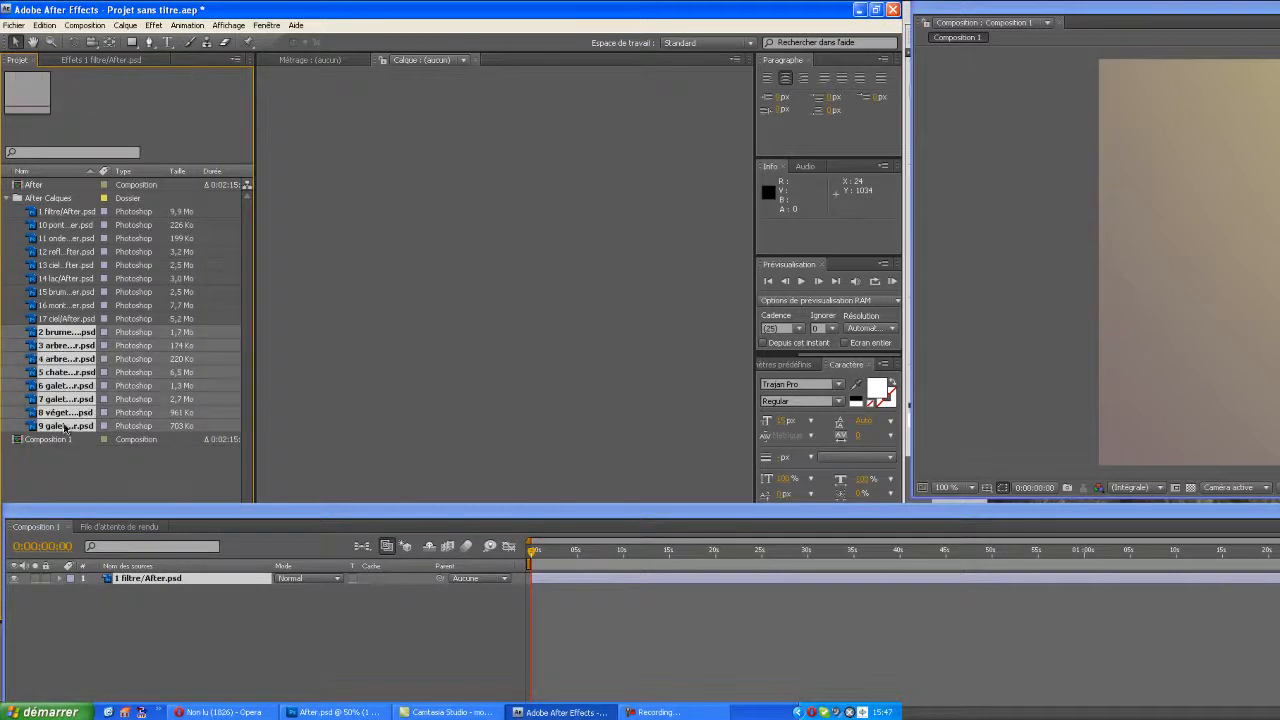
pyautogui.moveTo(68, 336); pyautogui.dragTo(106, 605)
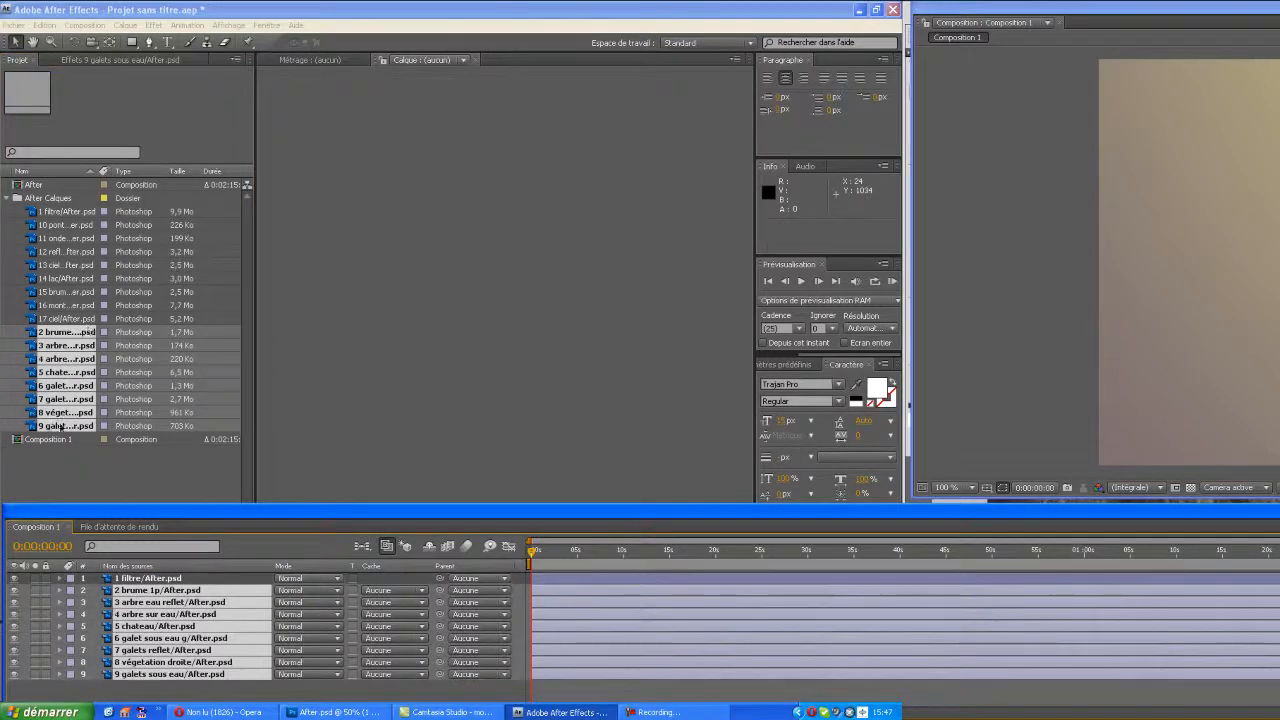
# Add the footage from "10 pont" to "17 ciel" to Composition 1, below the "9 galets sous eau" layer
pyautogui.click(64, 226)
pyautogui.keyDown('shift'); pyautogui.click(58, 318); pyautogui.keyUp('shift')
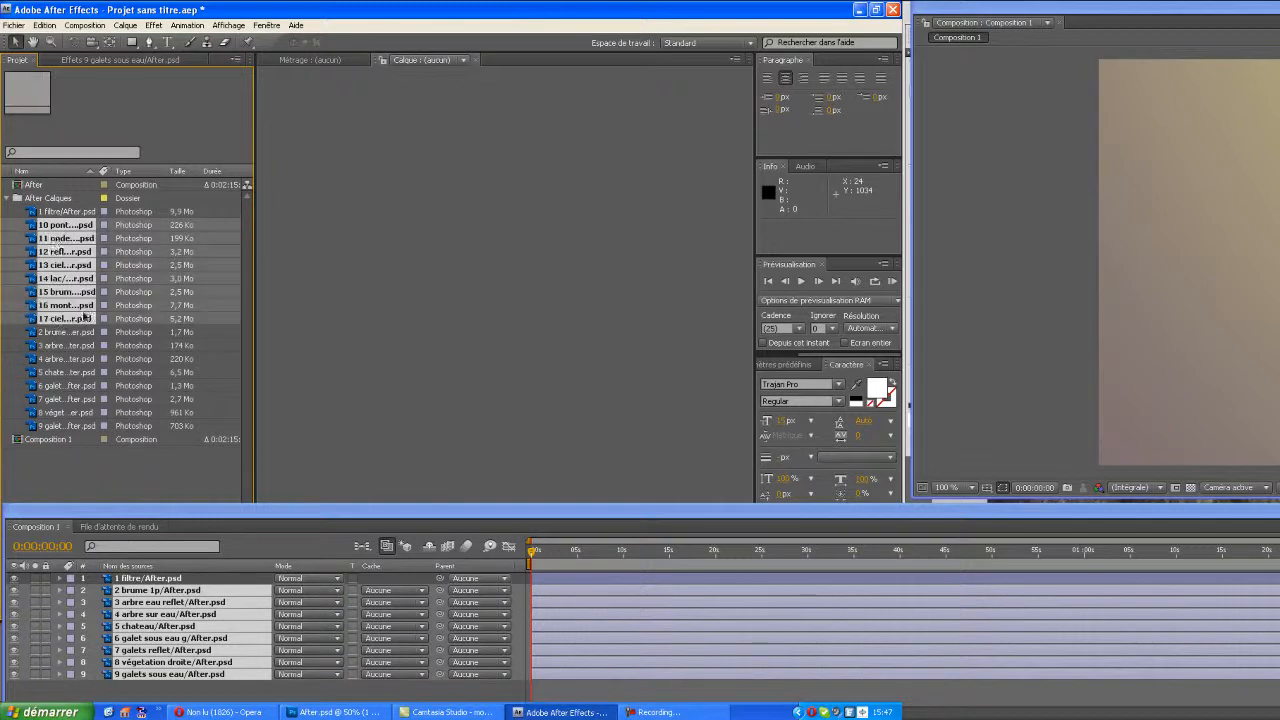
pyautogui.moveTo(55, 230); pyautogui.dragTo(108, 690)
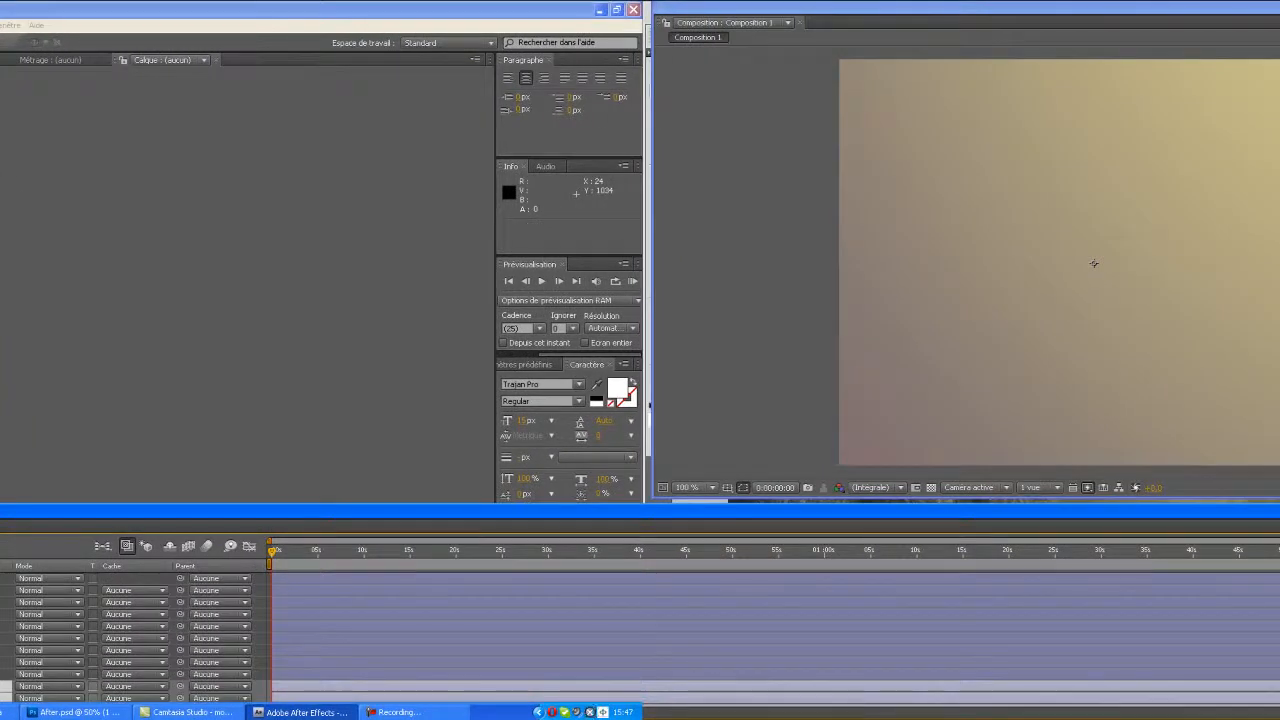
# Check the "1 filtre" layer against the Photoshop document and set its blending mode to Lumière linéaire in After Effects
pyautogui.click(5, 578)
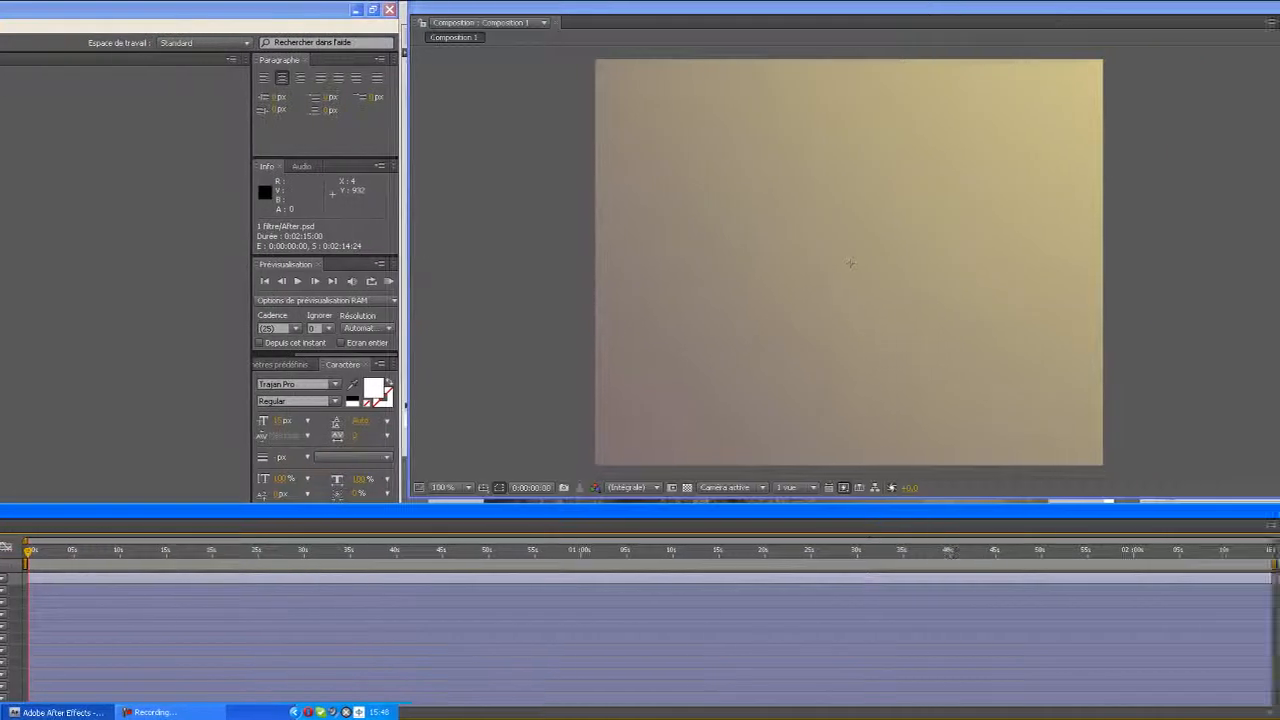
pyautogui.click(1130, 500)
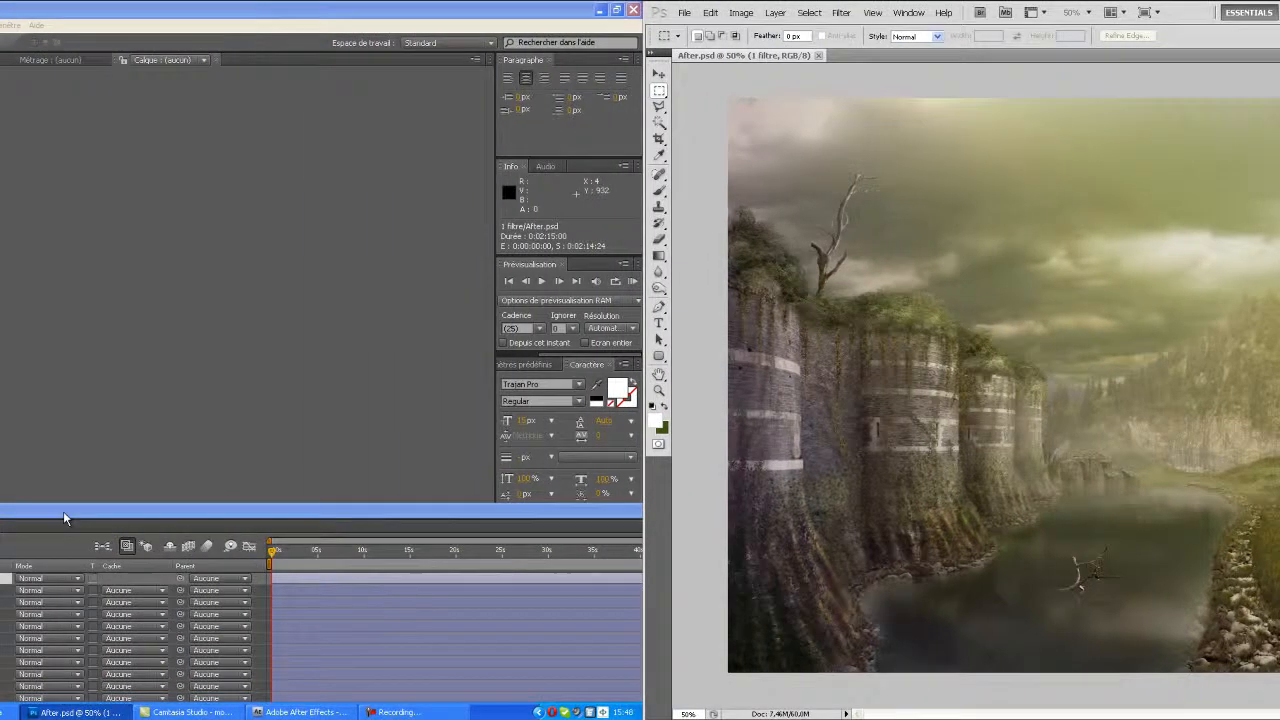
pyautogui.click(63, 517)
pyautogui.click(33, 578)
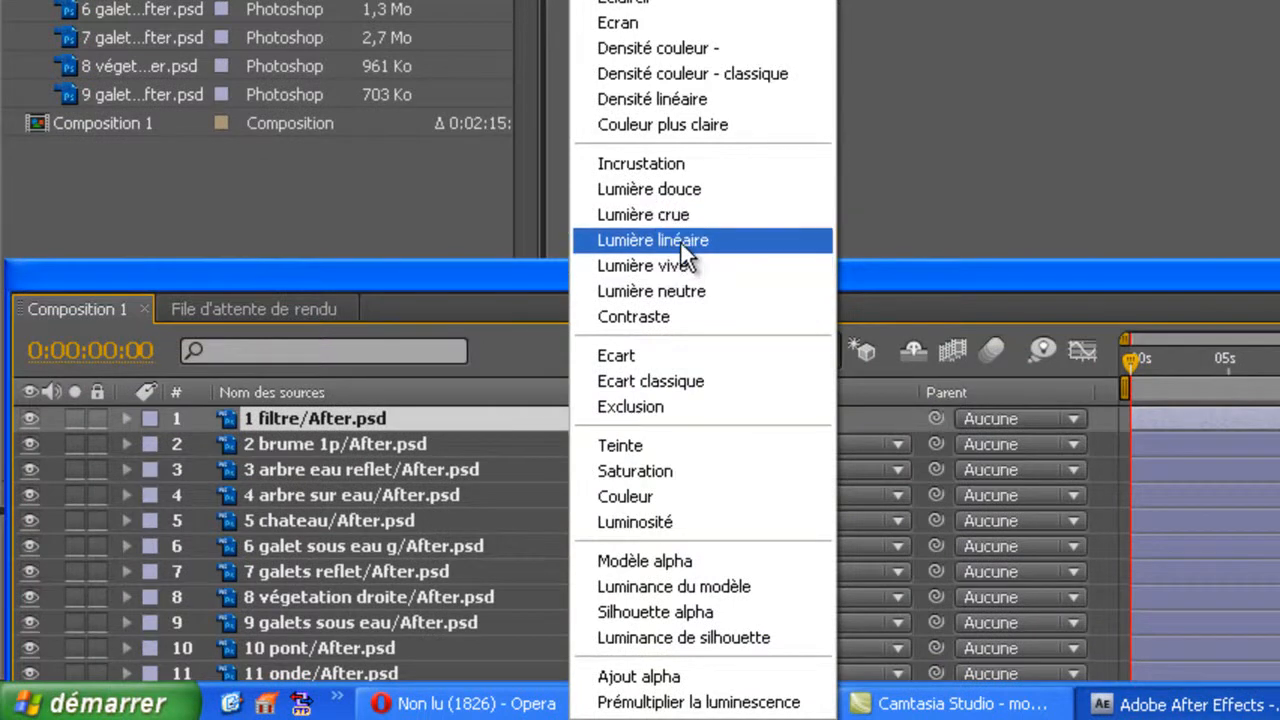
pyautogui.click(681, 243)
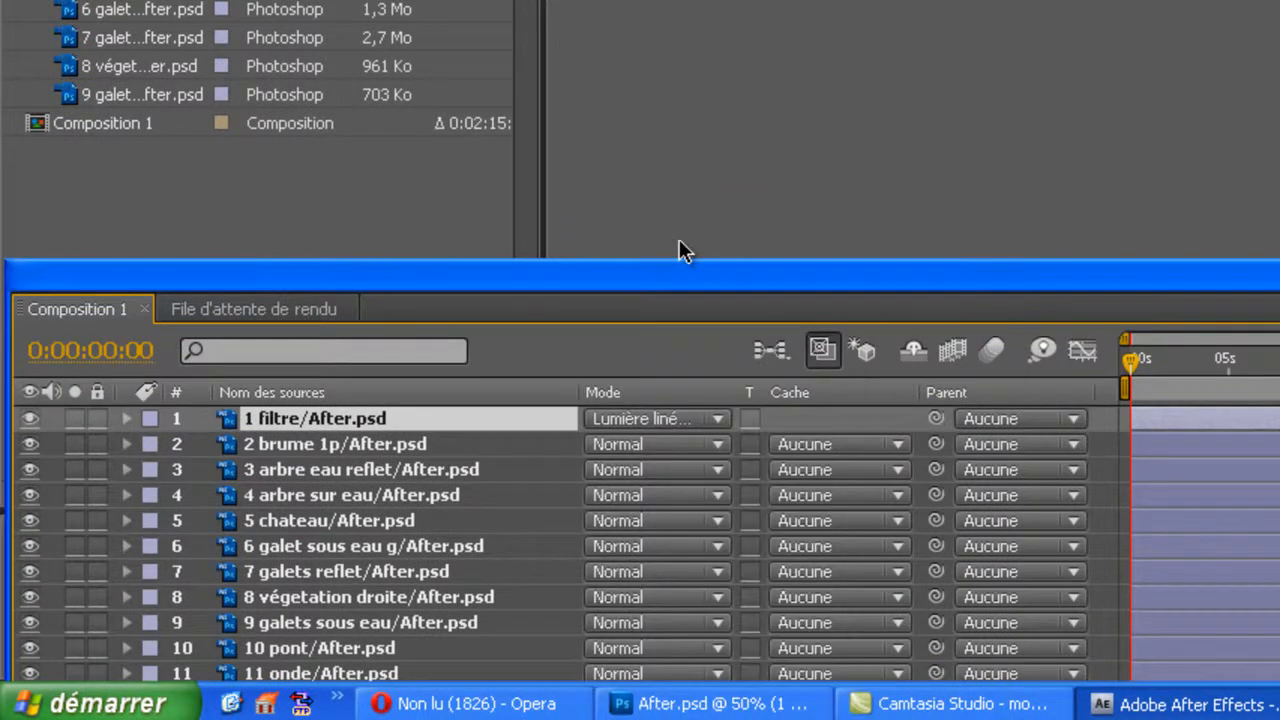
# Set the opacity of the "1 filtre" layer to 41 % in its transform properties and collapse the layer
pyautogui.click(127, 418)
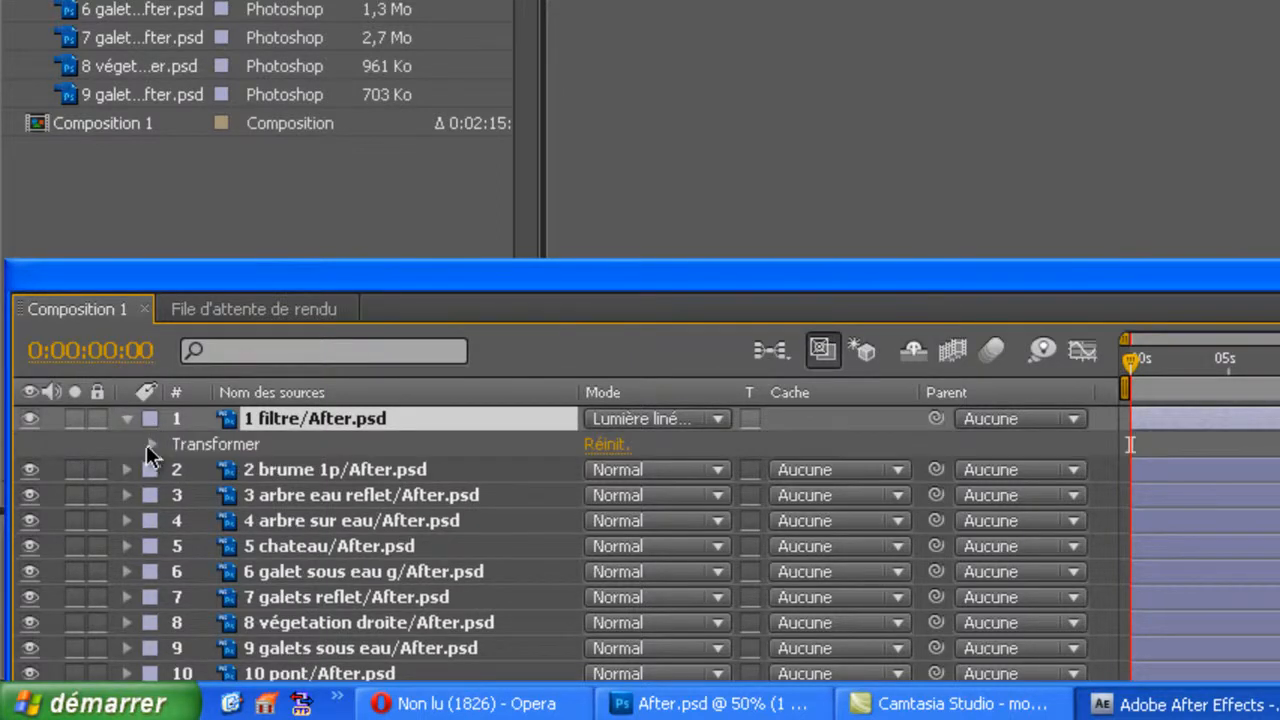
pyautogui.click(153, 443)
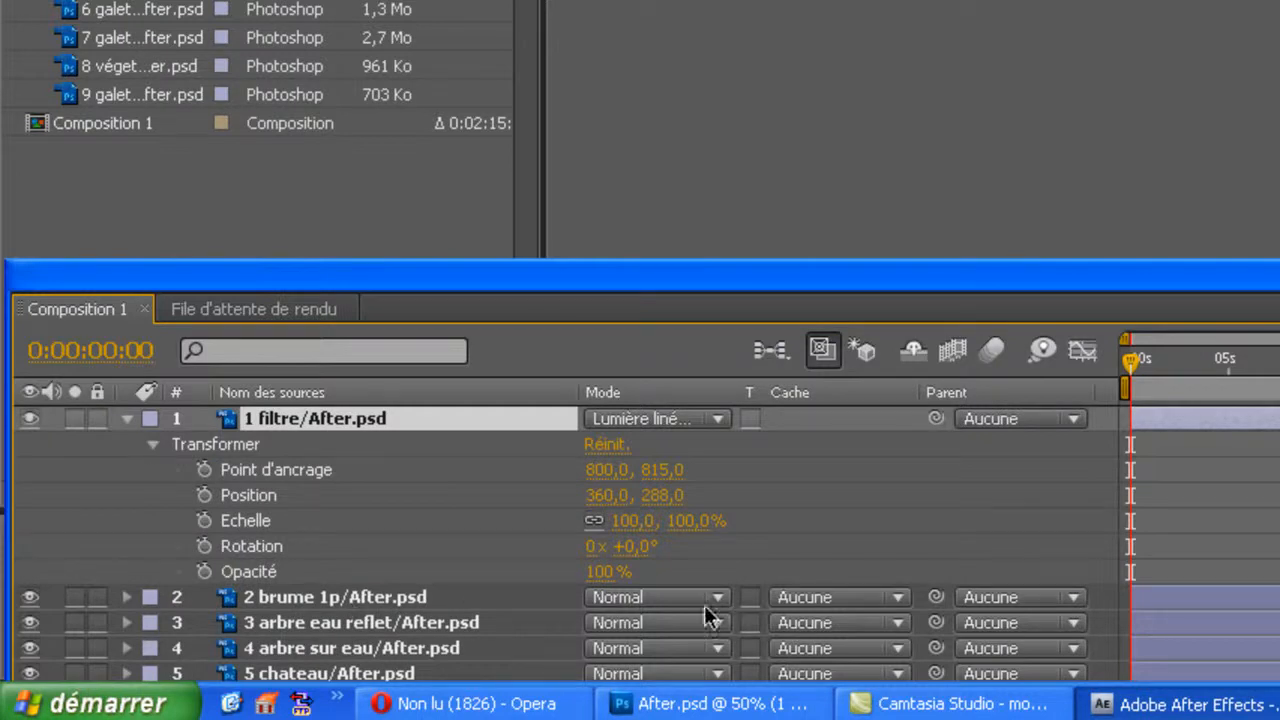
pyautogui.click(606, 574)
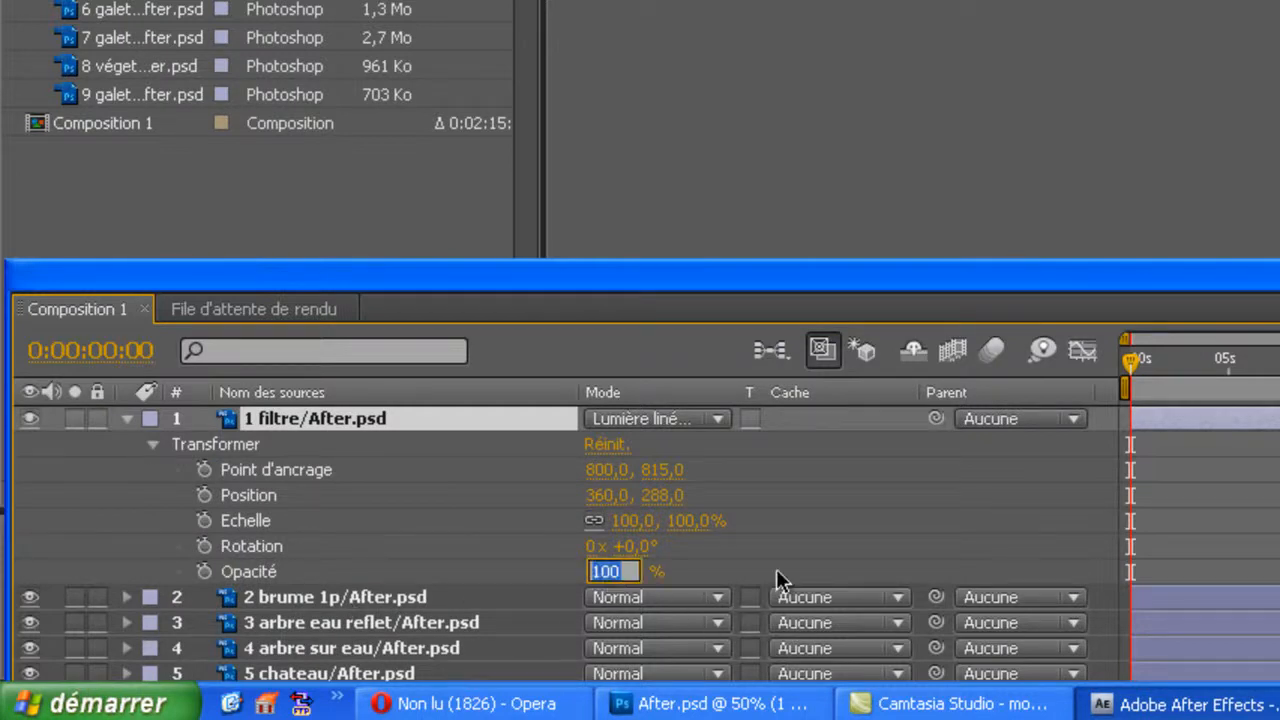
pyautogui.write('41')
pyautogui.press('Return')
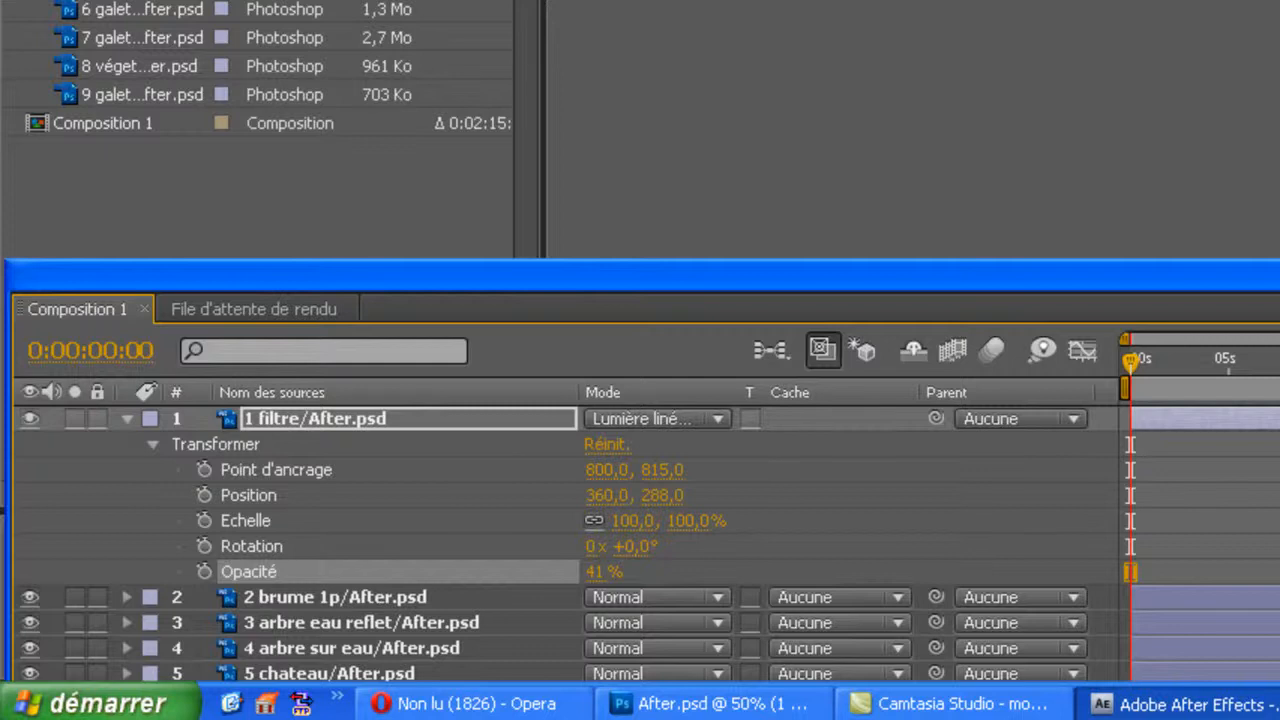
pyautogui.click(126, 418)
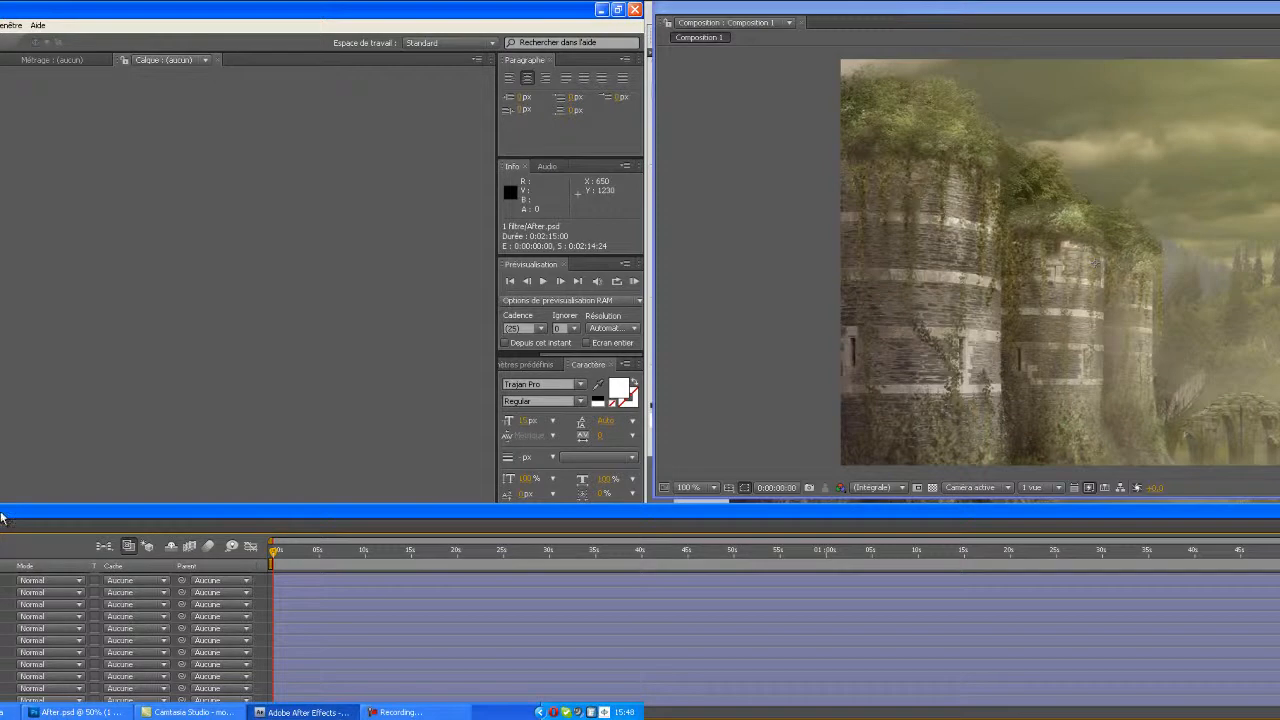
# Select all layers in Composition 1 and scale them down proportionally to about 51 % to fit the frame width
pyautogui.moveTo(2, 517); pyautogui.dragTo(1, 499)
pyautogui.hotkey('ctrl', 'a')
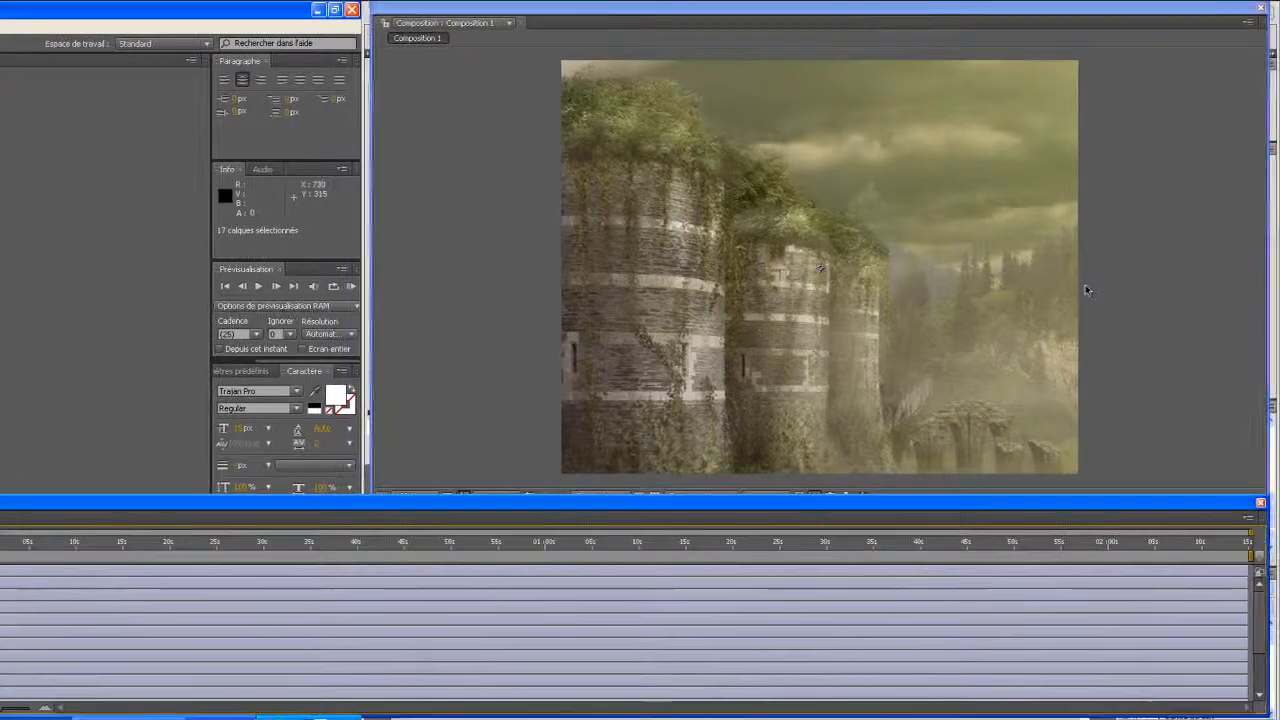
pyautogui.scroll(-1, 1087, 289)
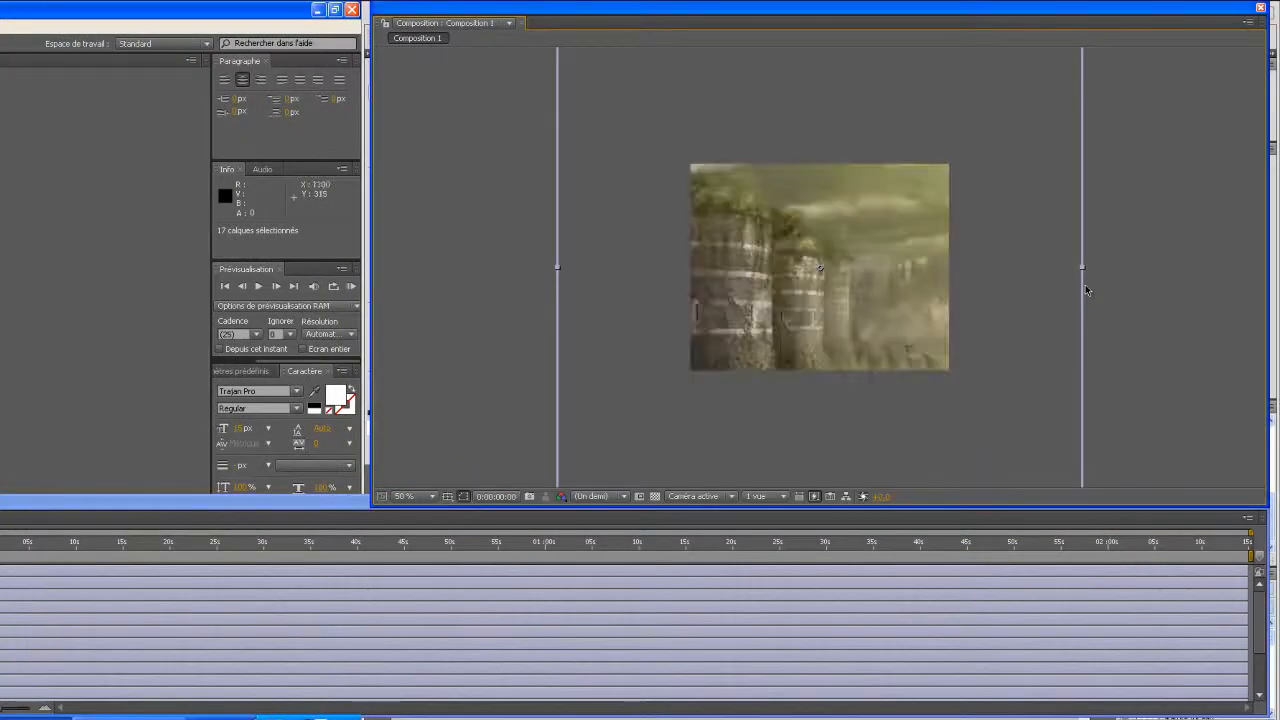
pyautogui.press(',')
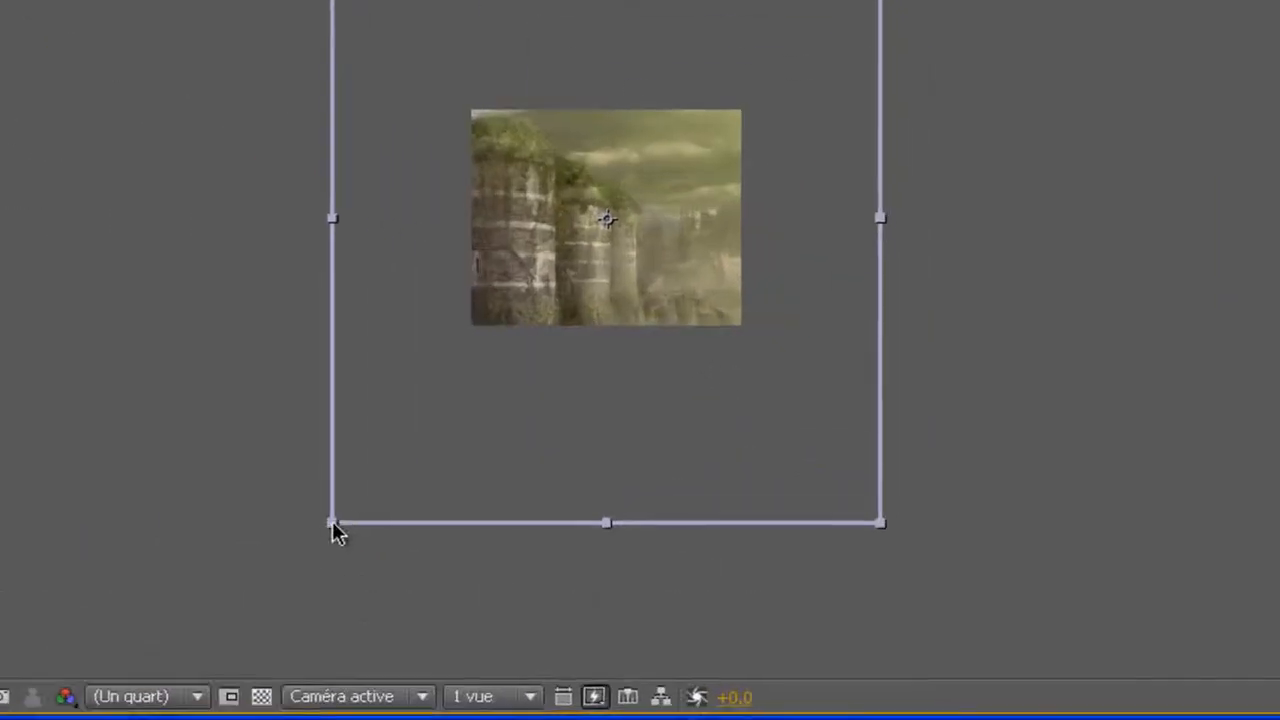
pyautogui.moveTo(334, 521); pyautogui.dragTo(467, 520)
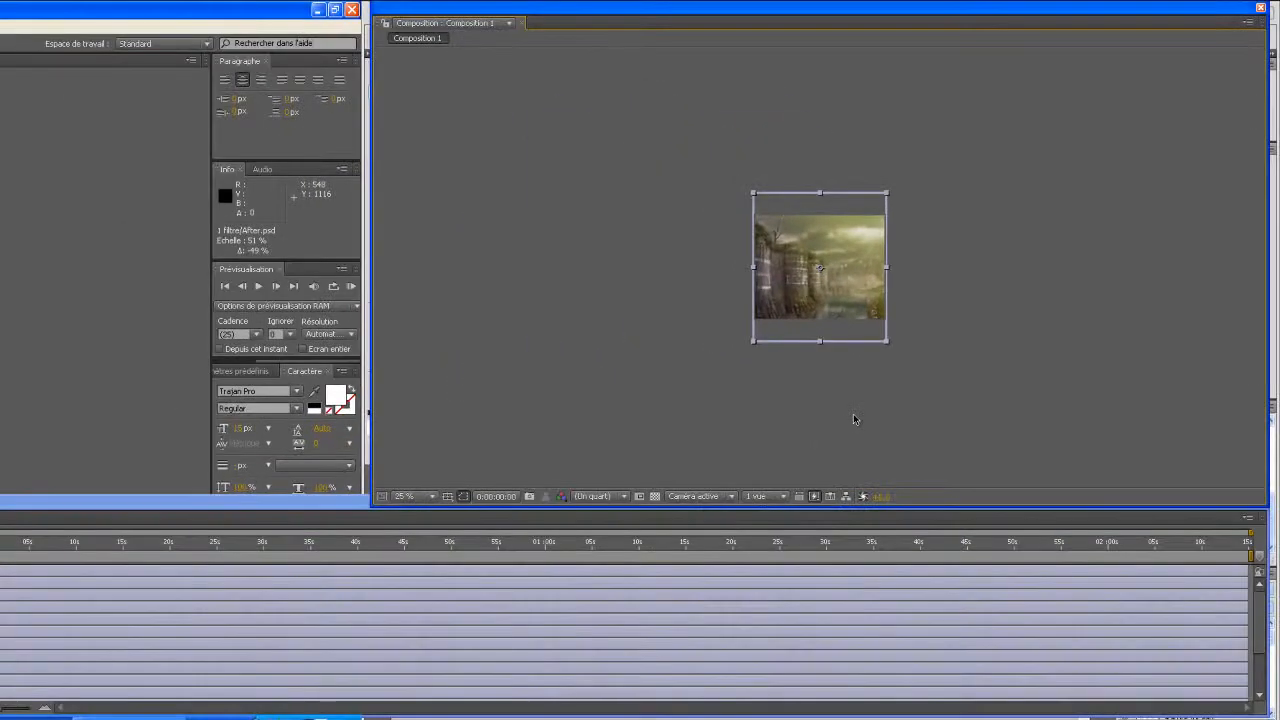
pyautogui.scroll(1, 677, 525)
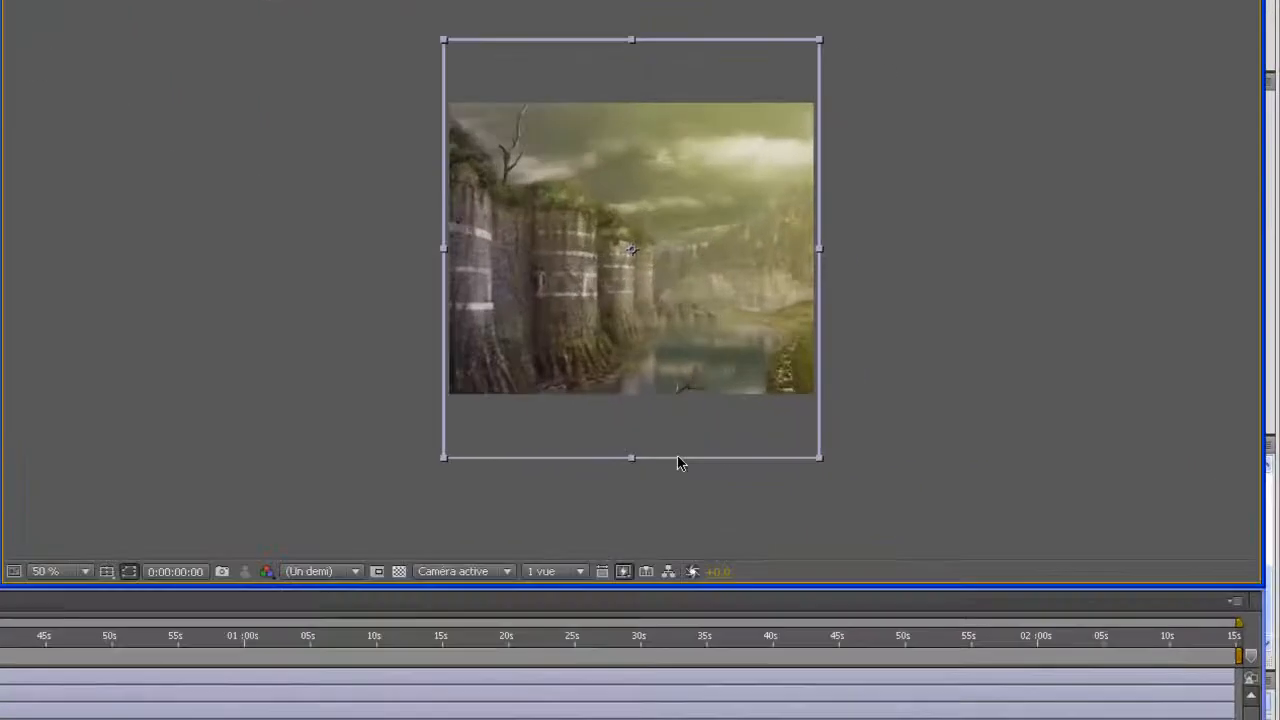
# Scale all selected layers down proportionally to 49 % so their width matches the composition frame
pyautogui.scroll(1, 853, 415)
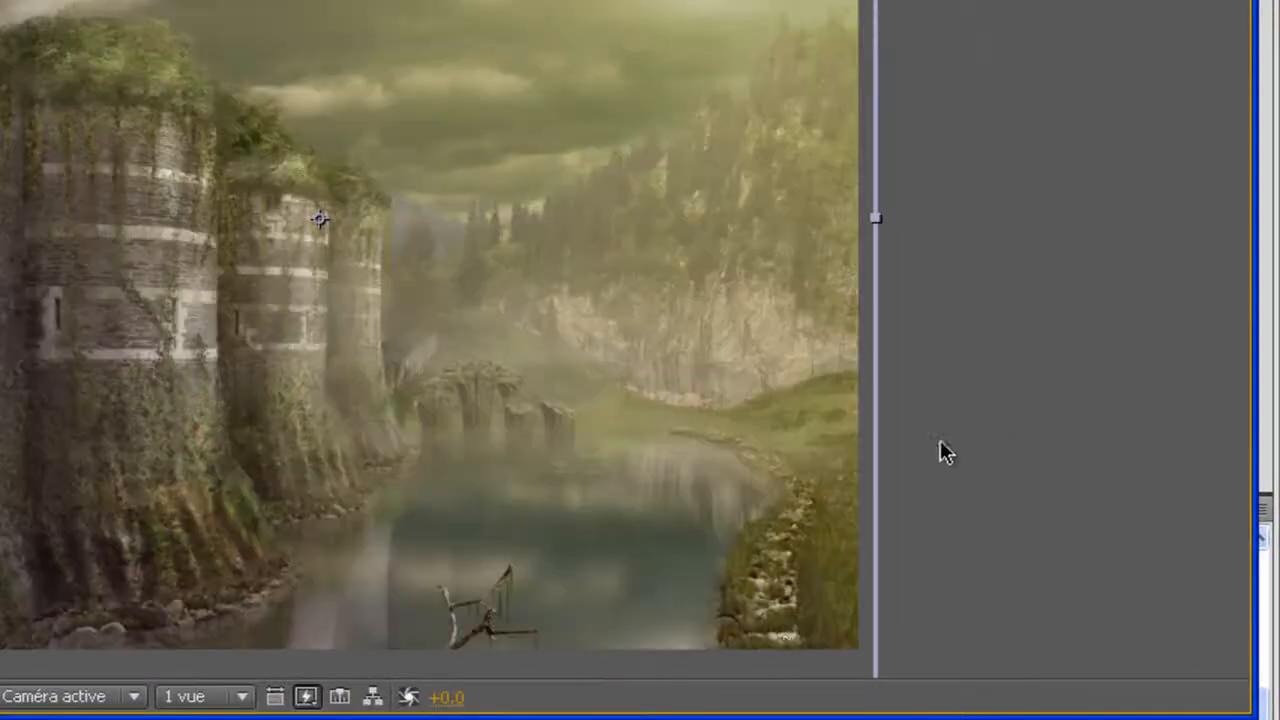
pyautogui.moveTo(371, 540); pyautogui.dragTo(375, 347)
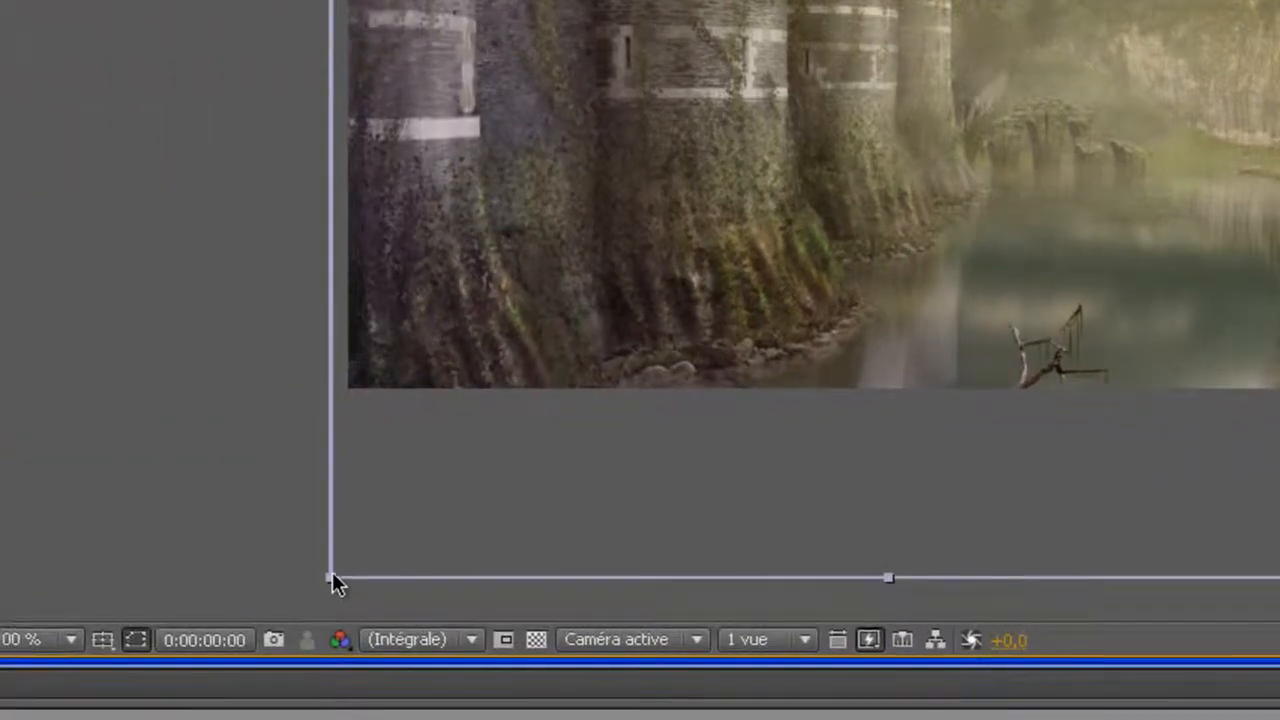
pyautogui.moveTo(335, 585); pyautogui.dragTo(352, 587)
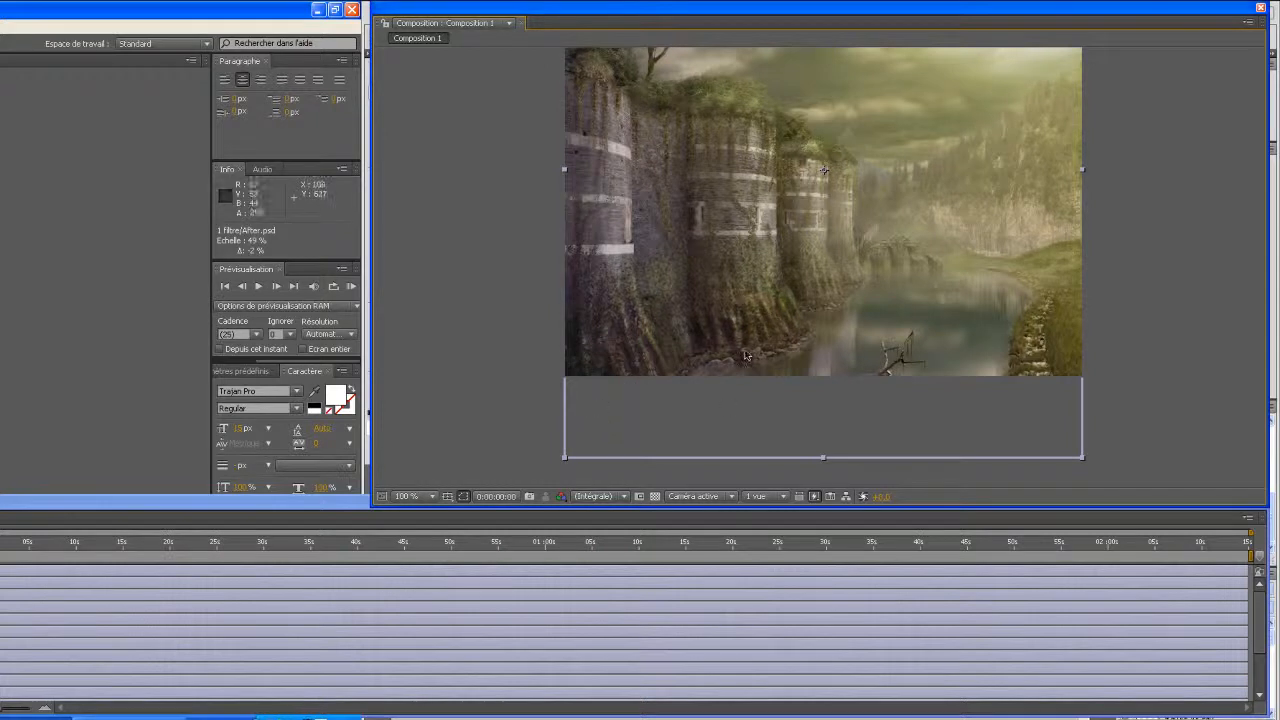
# Move all selected layers straight up by 60 px to position 360, 228, showing more water at the frame's lower edge
pyautogui.moveTo(1037, 242); pyautogui.dragTo(1037, 304)
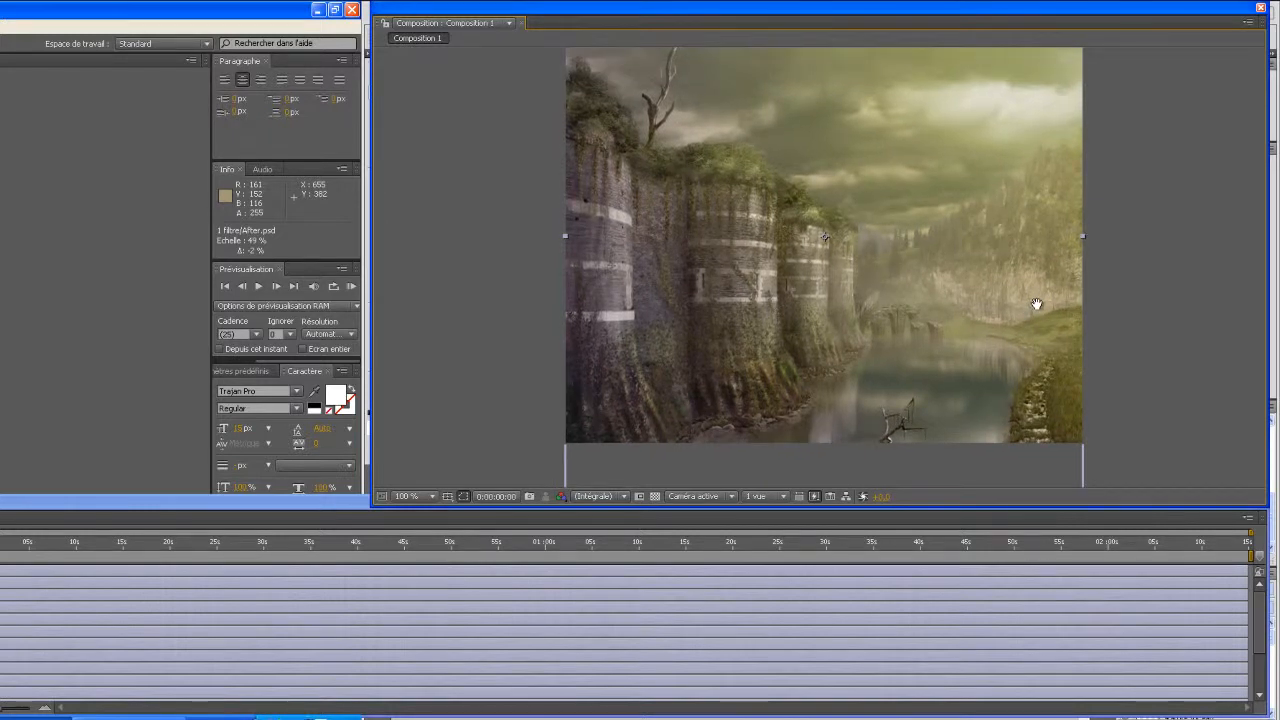
pyautogui.moveTo(1037, 304); pyautogui.dragTo(997, 321)
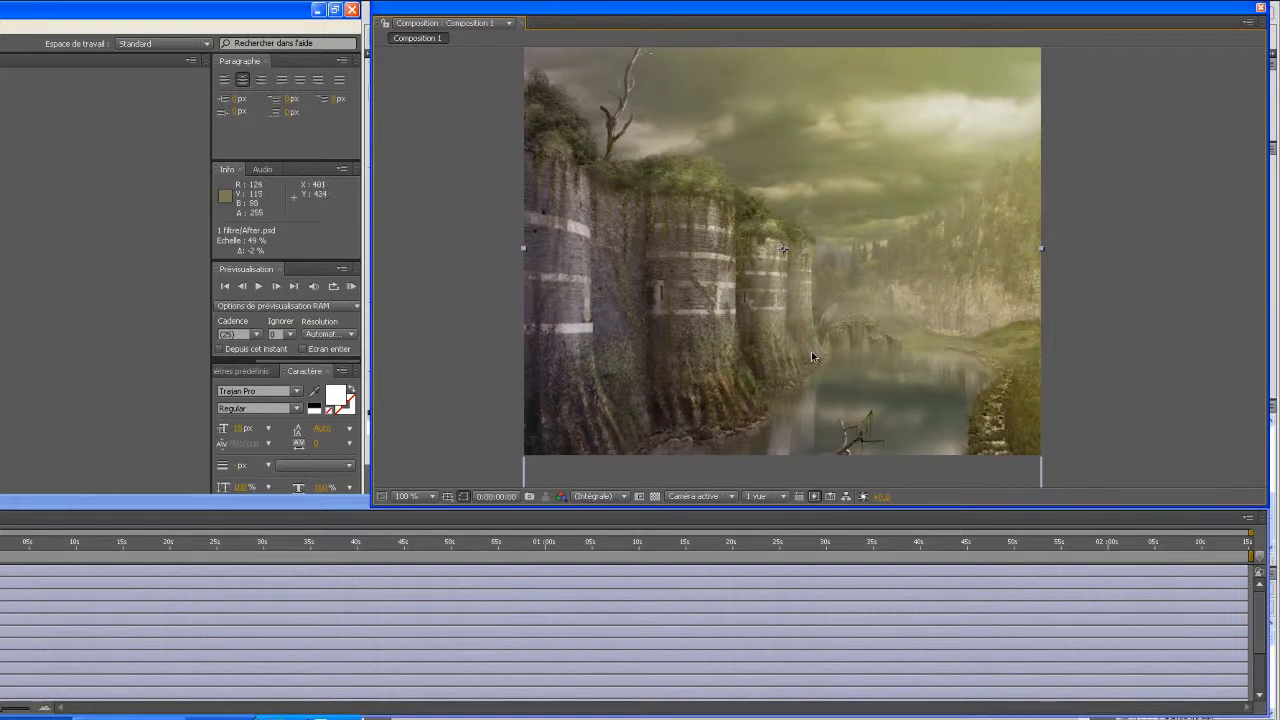
pyautogui.moveTo(810, 342); pyautogui.dragTo(806, 308)
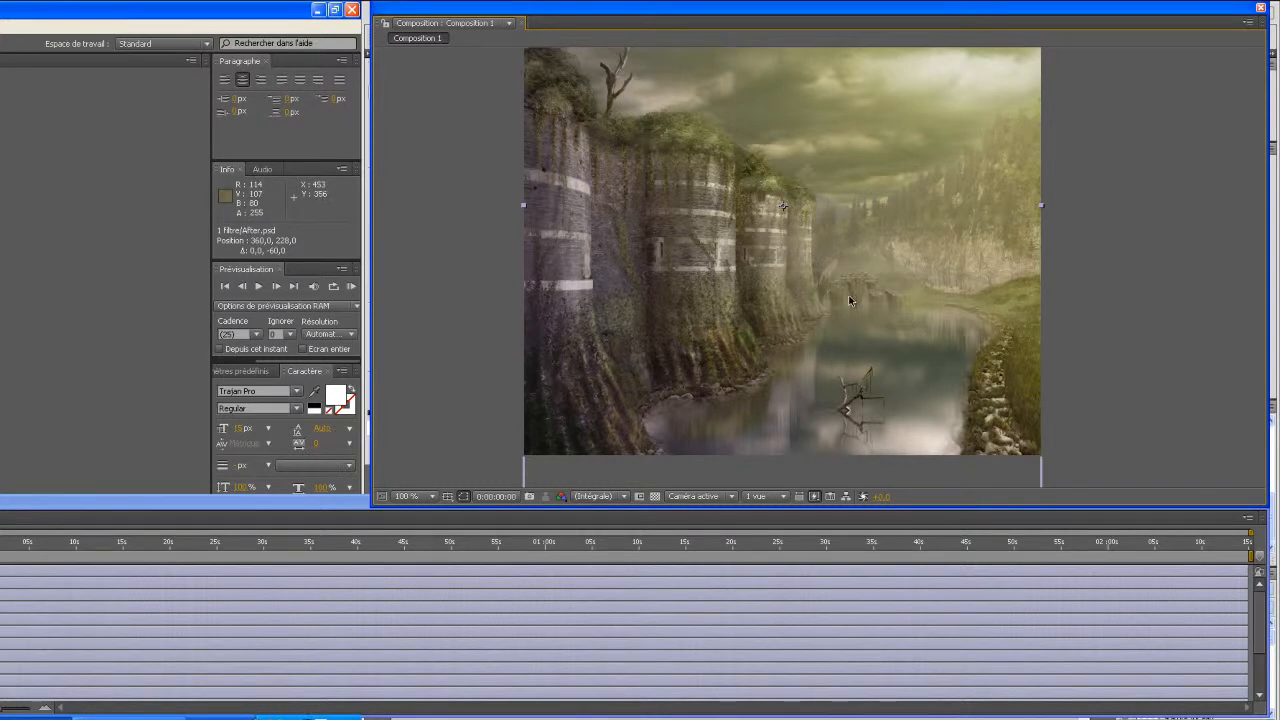
pyautogui.moveTo(1084, 282); pyautogui.dragTo(1102, 283)
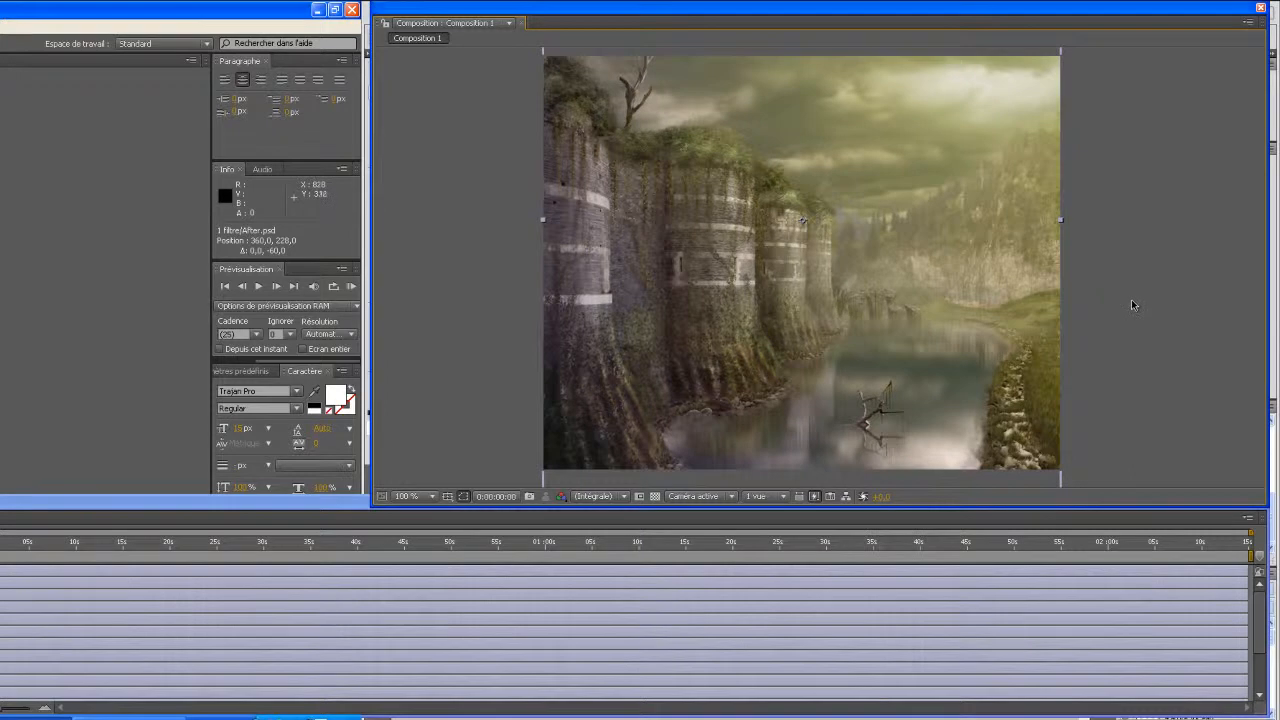
pyautogui.click(1121, 309)
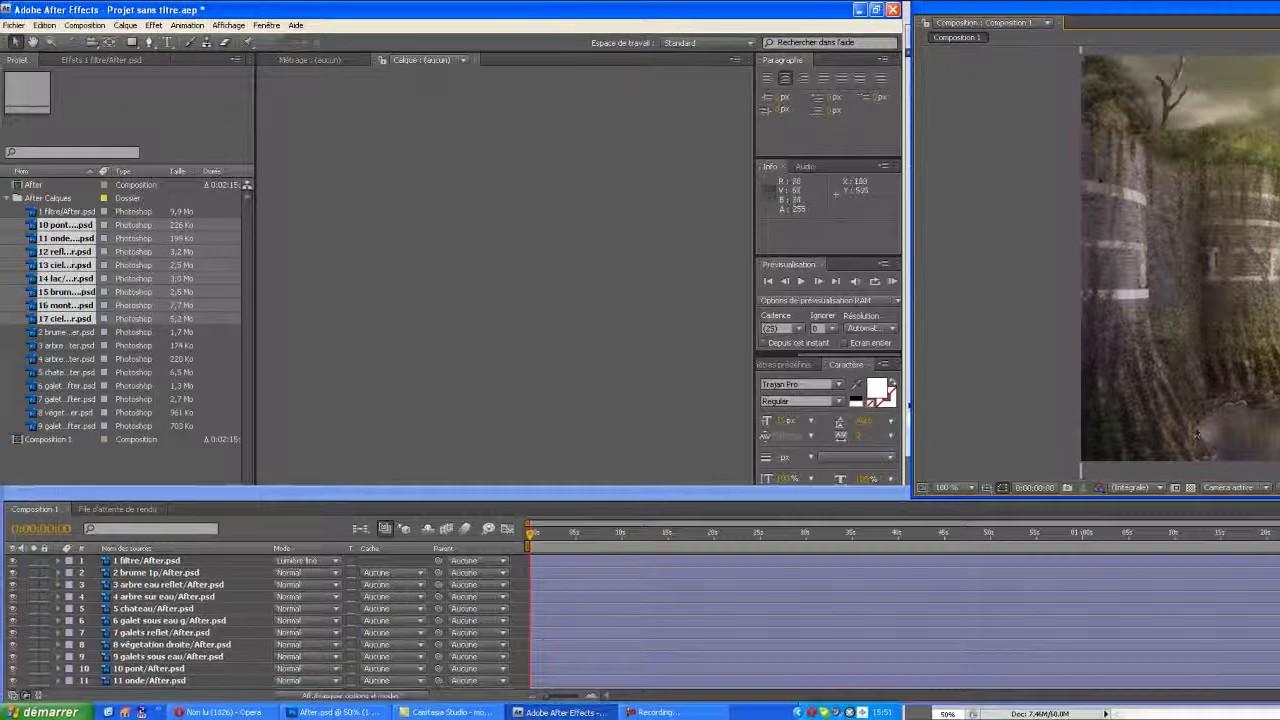
pyautogui.click(623, 713)
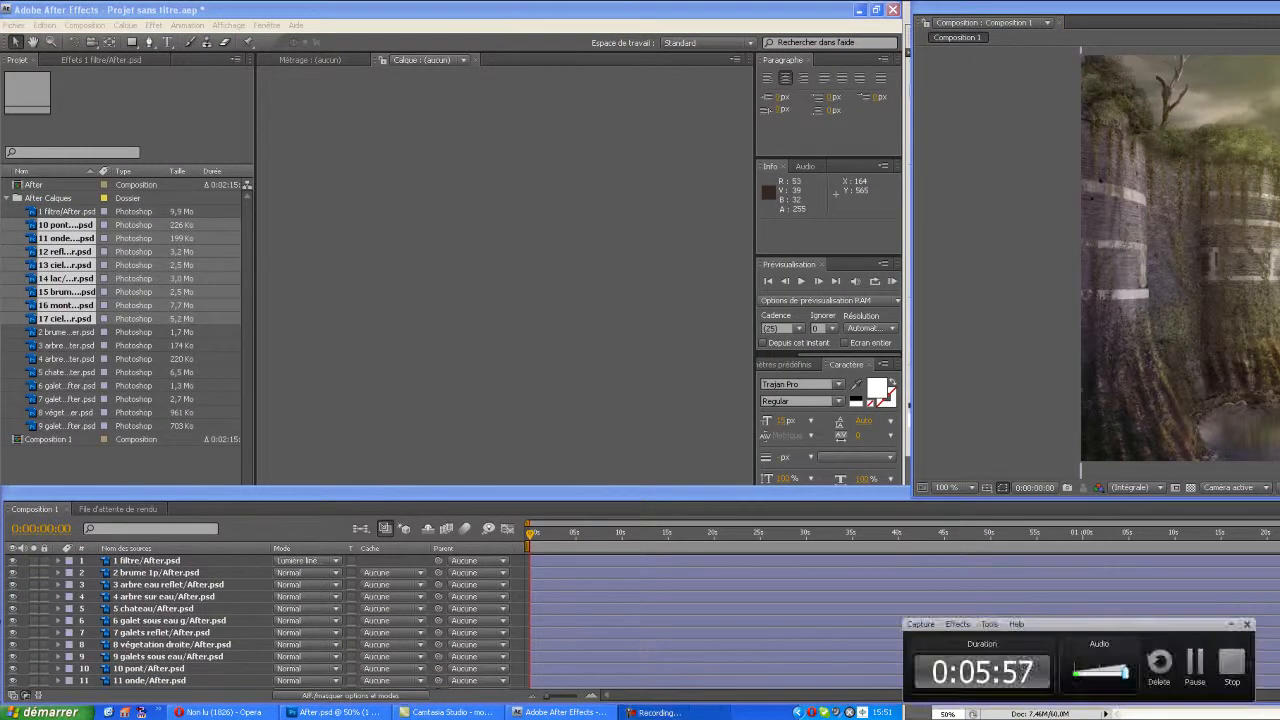
pyautogui.click(1234, 668)
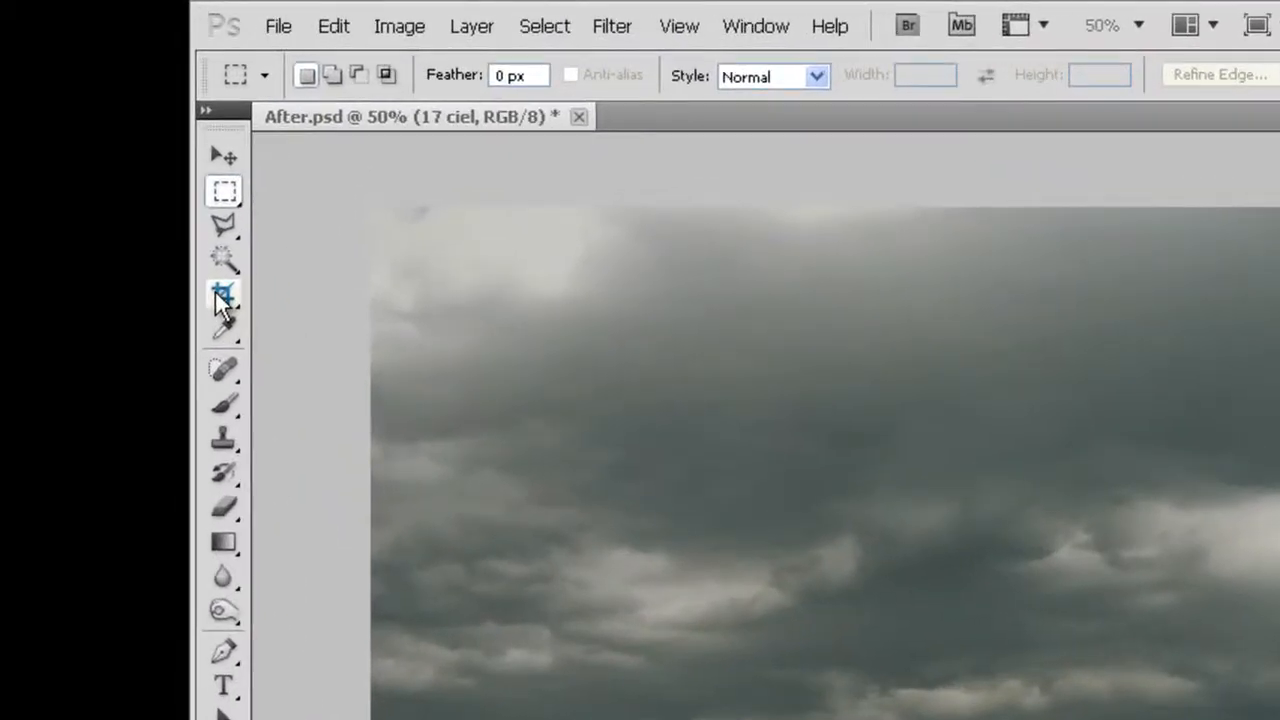
# Activate the Crop tool in Photoshop's After.psd and clear its fixed width and height values
pyautogui.click(206, 139)
pyautogui.moveTo(369, 218)
pyautogui.mouseDown()
pyautogui.moveTo(371, 237)
pyautogui.moveTo(458, 290)
pyautogui.moveTo(370, 204)
pyautogui.mouseUp()
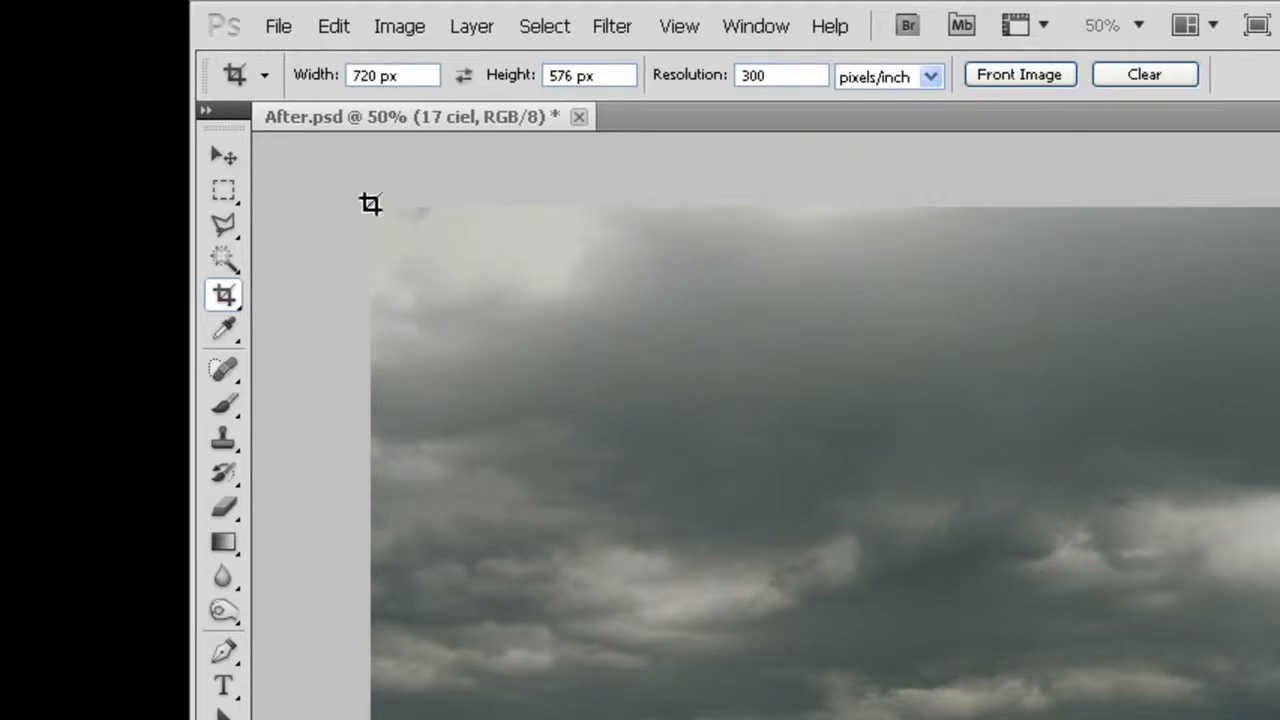
pyautogui.click(404, 80)
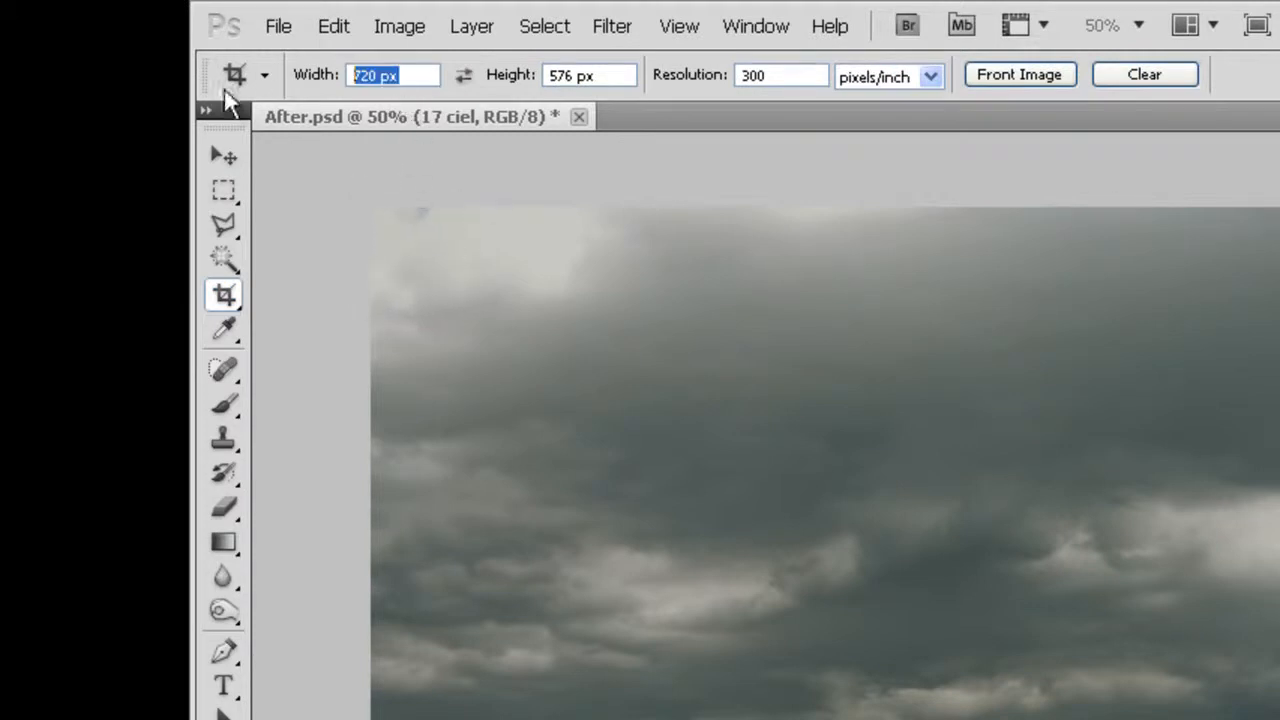
pyautogui.press('BackSpace')
pyautogui.press('Tab')
pyautogui.press('BackSpace')
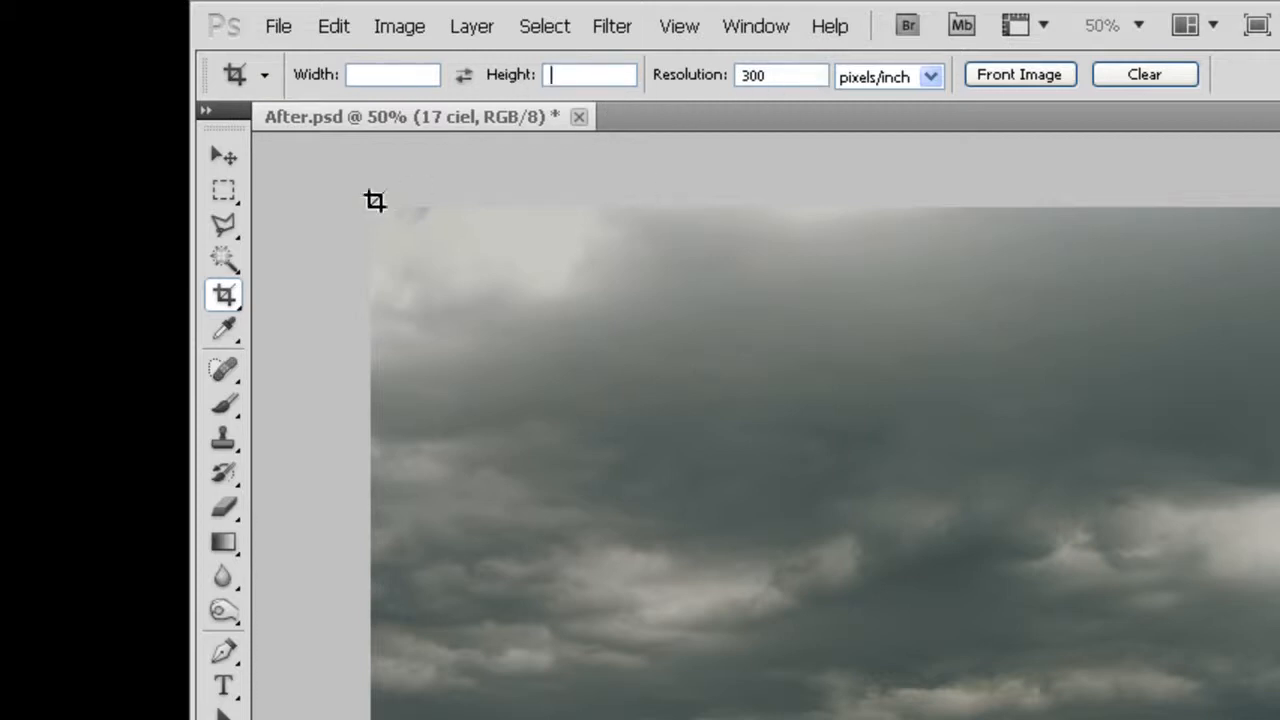
# Crop the canvas to the height of the sky image, extending it symmetrically well past both sides for extra width
pyautogui.moveTo(373, 209)
pyautogui.mouseDown()
pyautogui.moveTo(945, 632)
pyautogui.moveTo(1279, 719)
pyautogui.moveTo(1256, 653)
pyautogui.moveTo(844, 399)
pyautogui.mouseUp()
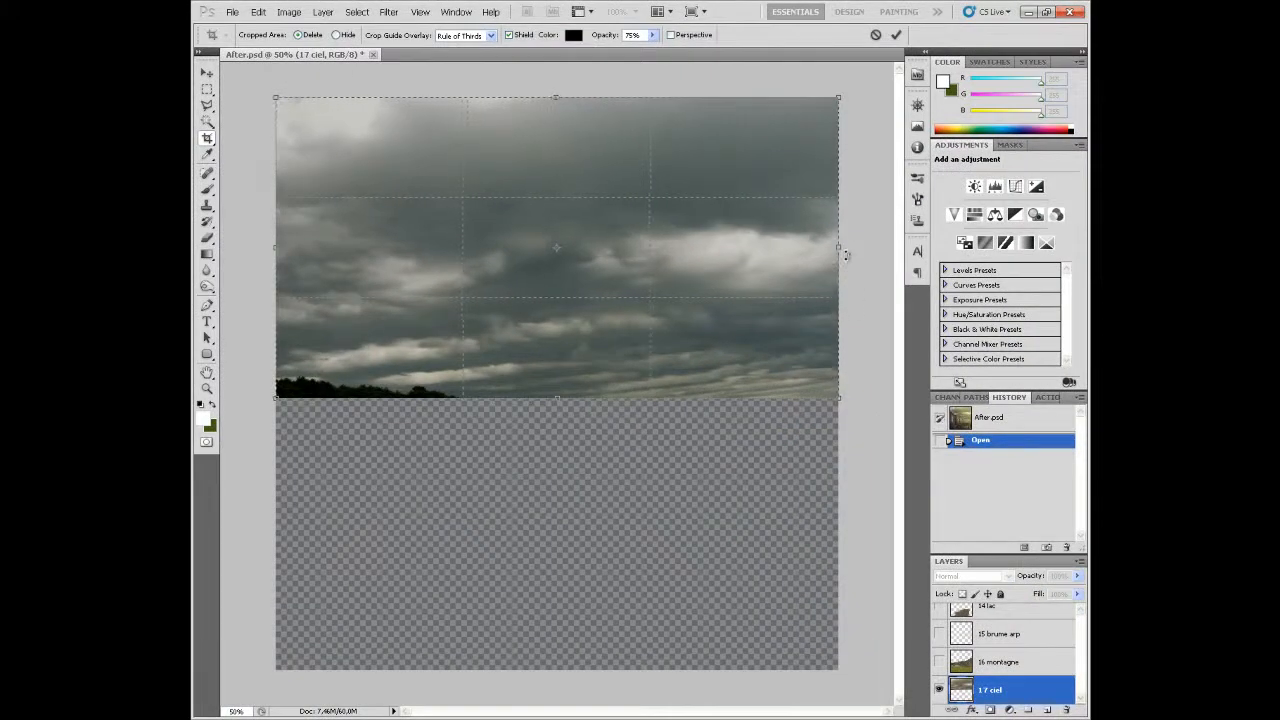
pyautogui.moveTo(846, 254); pyautogui.dragTo(877, 257)
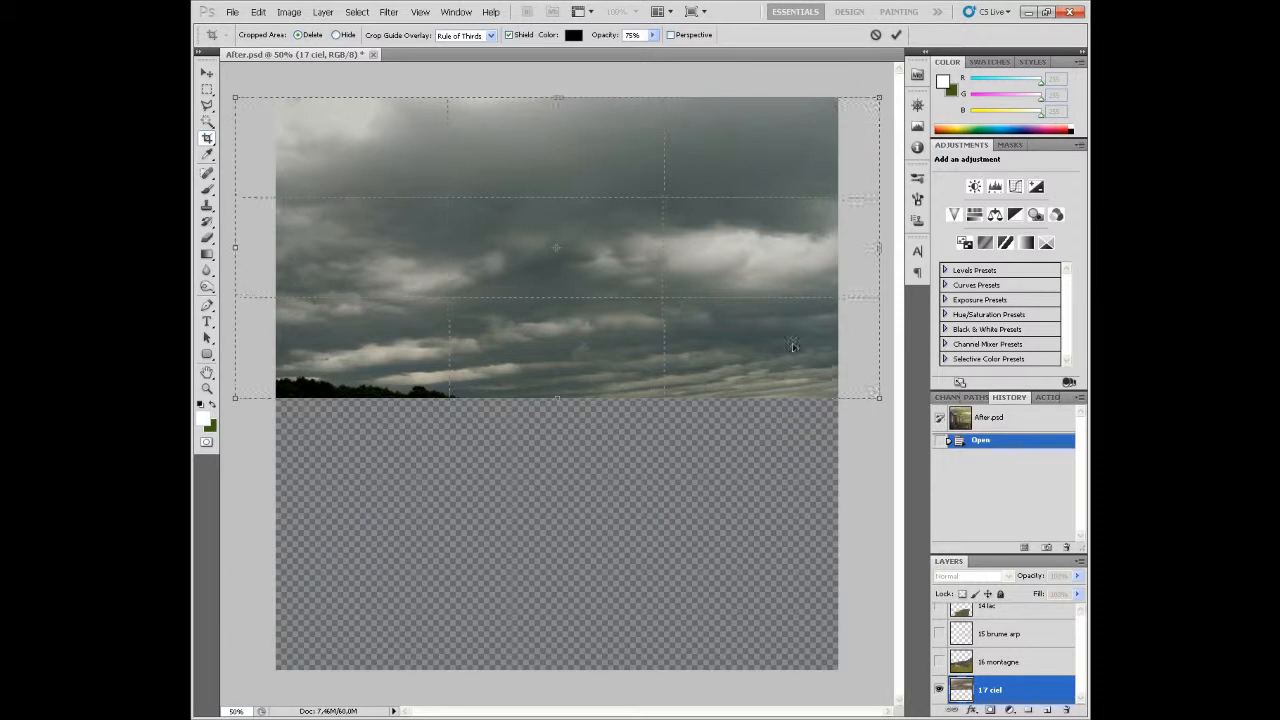
pyautogui.scroll(-10, 616, 585)
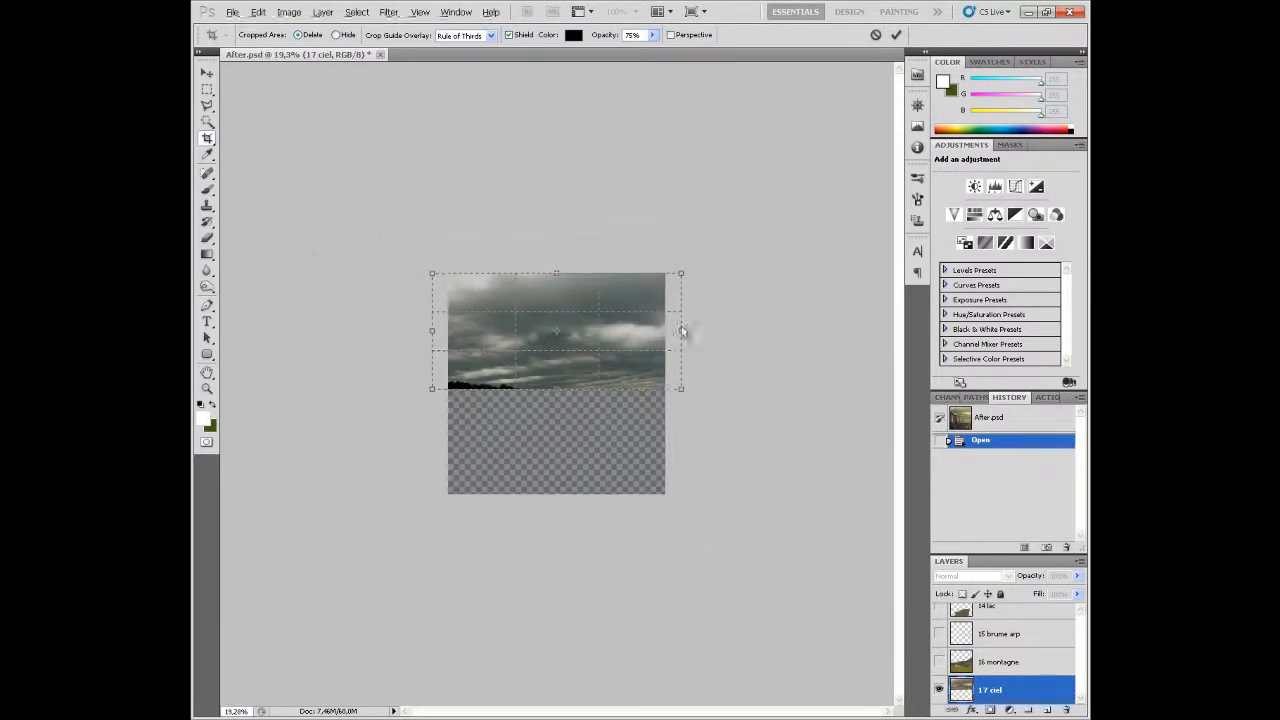
pyautogui.moveTo(683, 329); pyautogui.dragTo(820, 343)
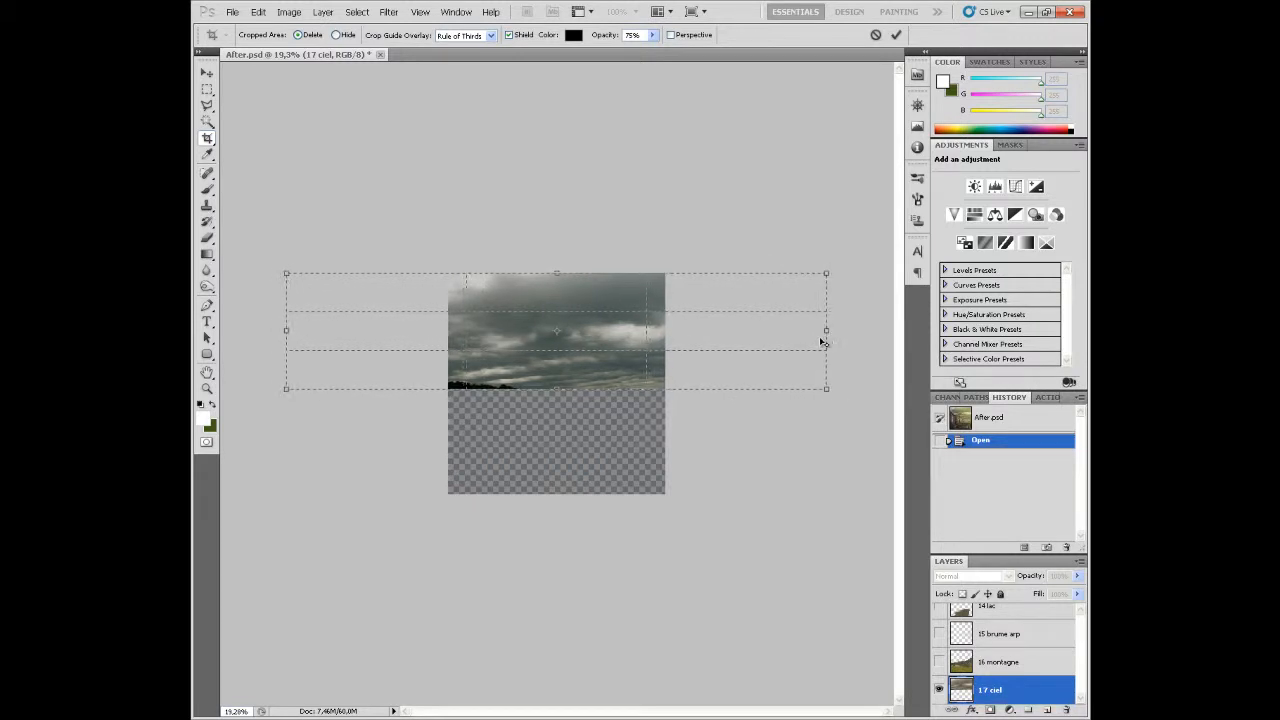
pyautogui.press('Return')
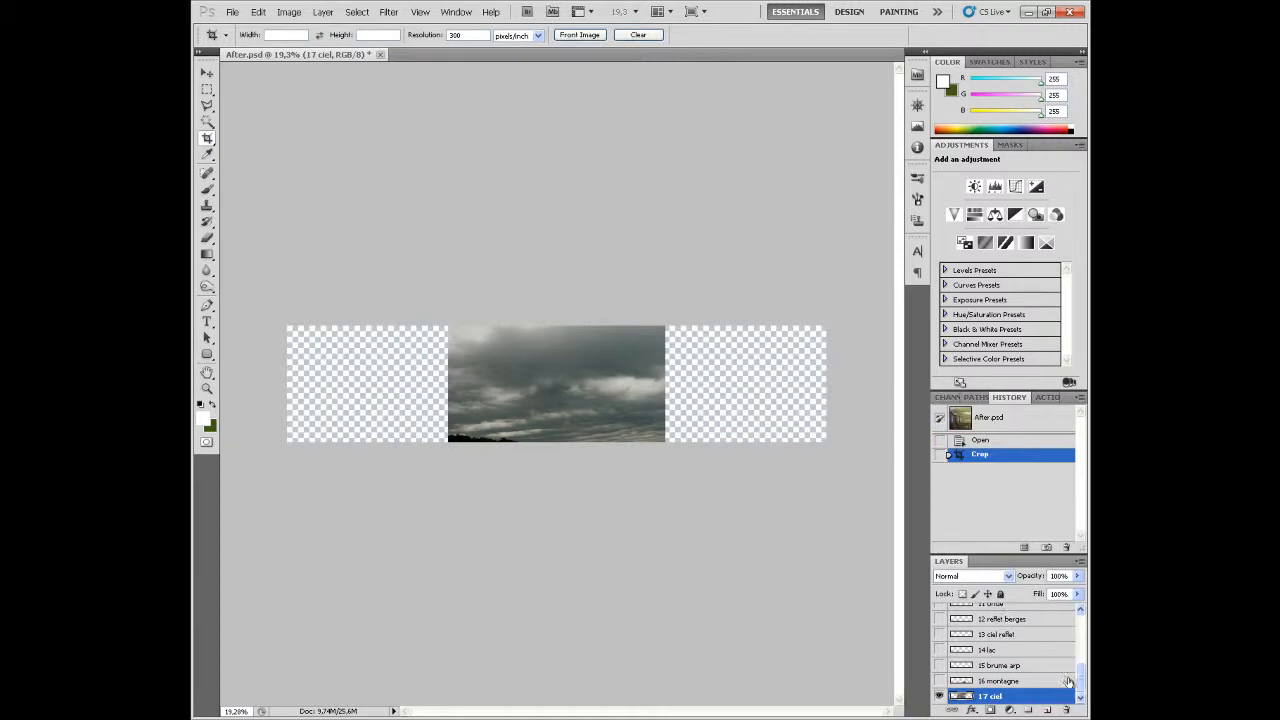
# Delete every layer from "1 filtre" to "16 montagne", keeping only "17 ciel"
pyautogui.click(1052, 682)
pyautogui.scroll(5, 1045, 685)
pyautogui.keyDown('shift'); pyautogui.click(1015, 611); pyautogui.keyUp('shift')
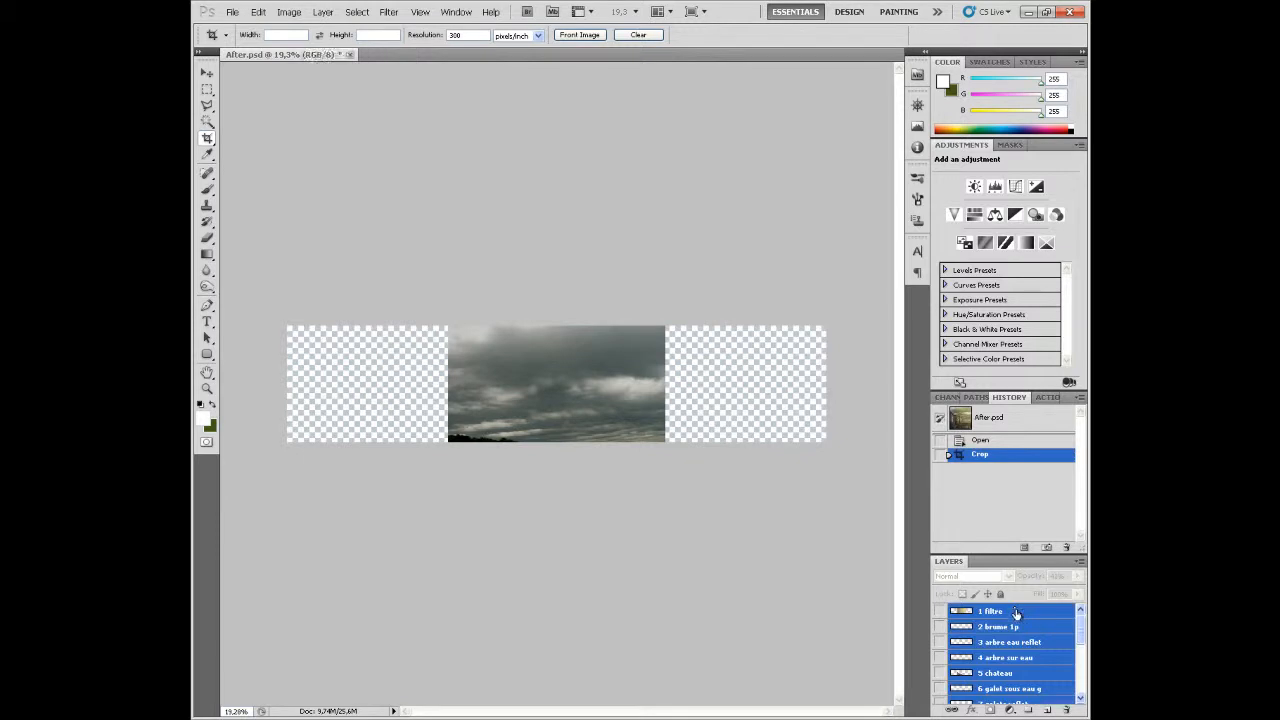
pyautogui.moveTo(1013, 611); pyautogui.dragTo(1066, 709)
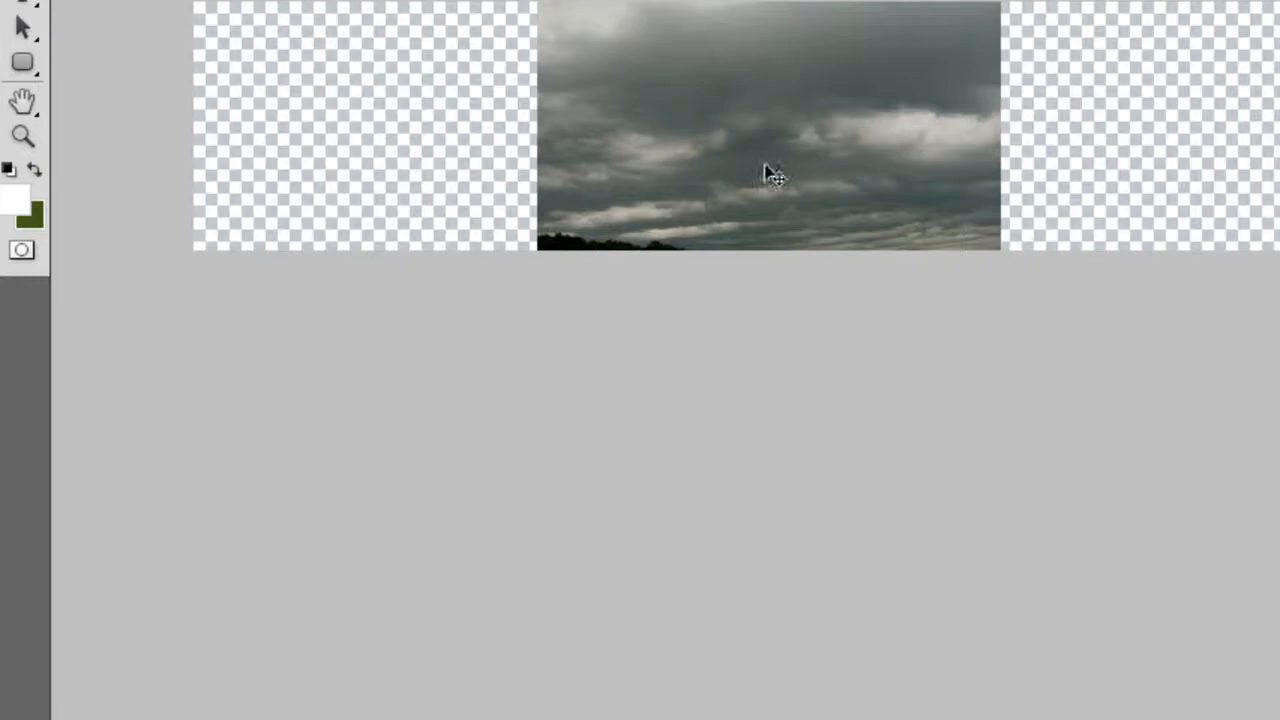
# Align the sky image with the canvas's left edge and place a duplicate directly to its right on the same layer
pyautogui.moveTo(797, 168); pyautogui.dragTo(450, 159)
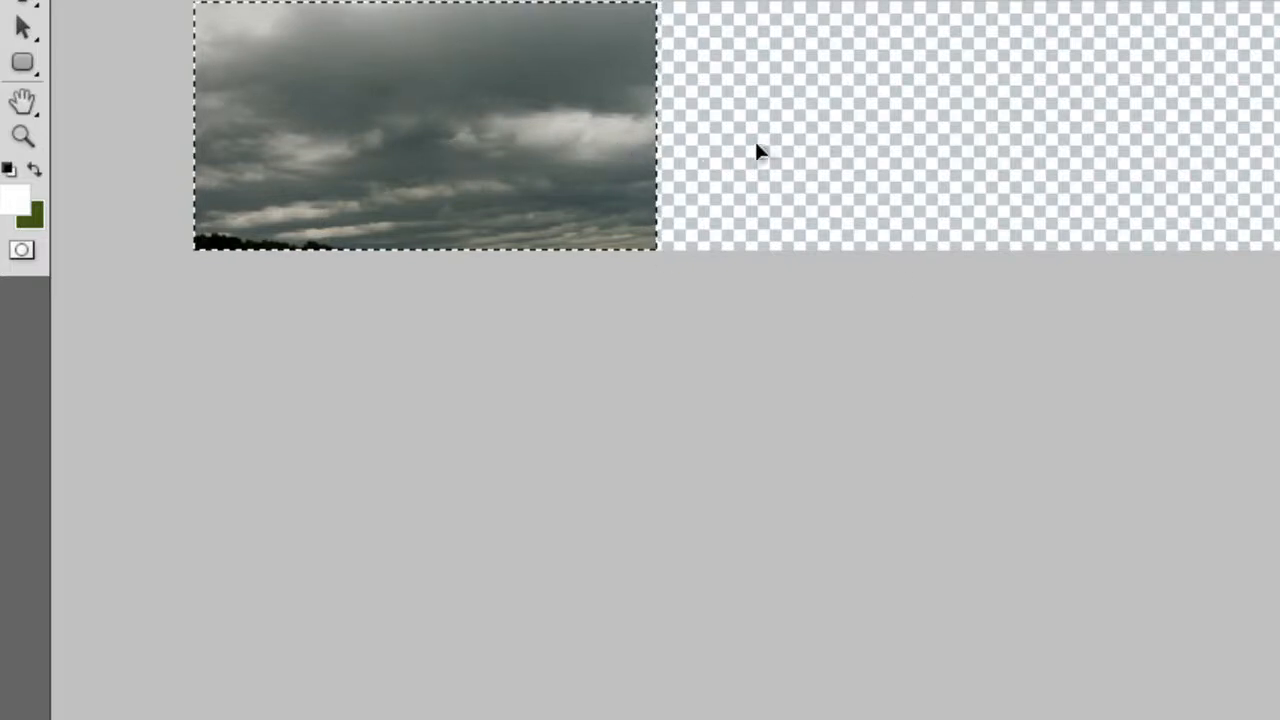
pyautogui.moveTo(743, 145); pyautogui.dragTo(763, 145)
pyautogui.moveTo(898, 145); pyautogui.dragTo(912, 147)
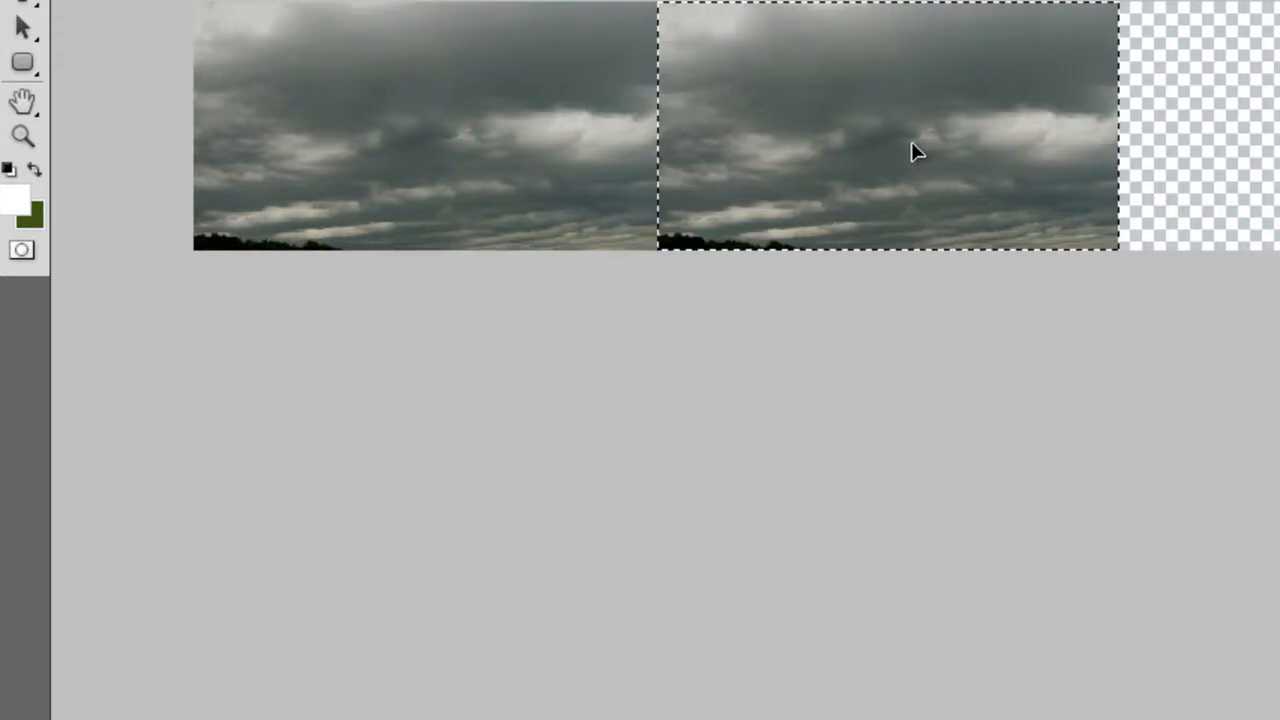
# Crop the canvas to the two adjoining sky images, removing the empty area on the right
pyautogui.press('c')
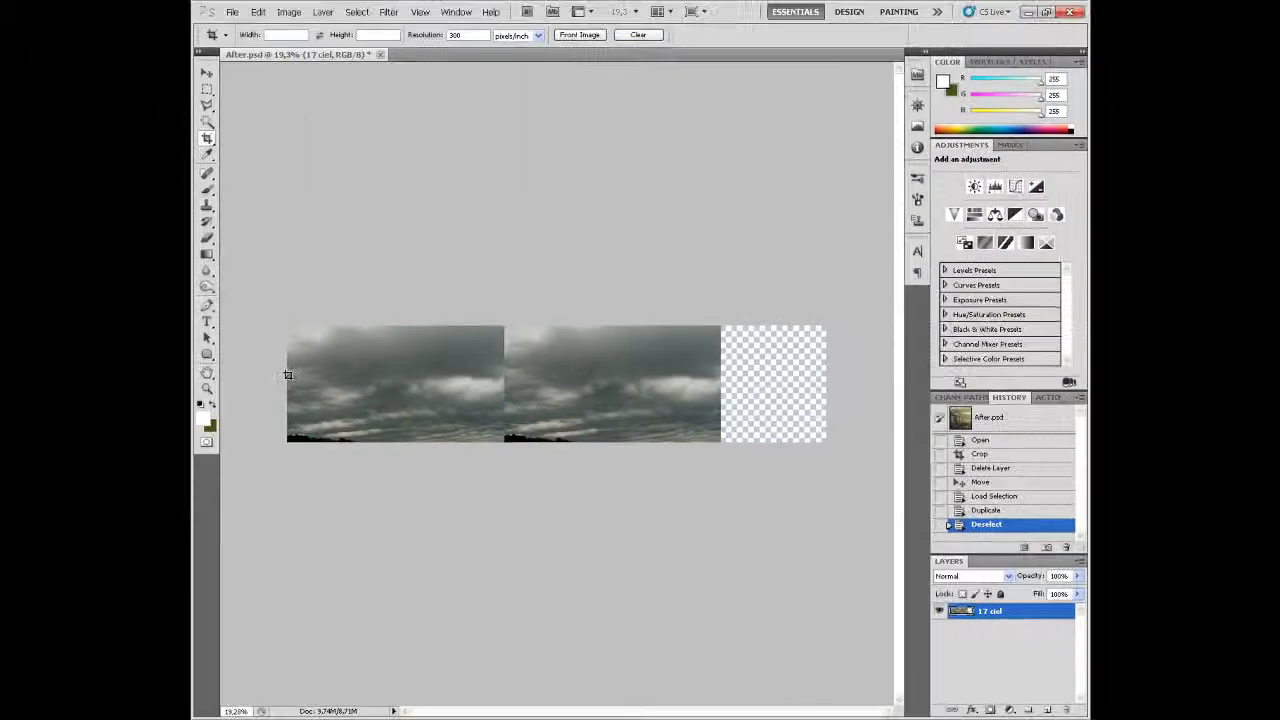
pyautogui.moveTo(287, 326); pyautogui.dragTo(719, 441)
pyautogui.press('Return')
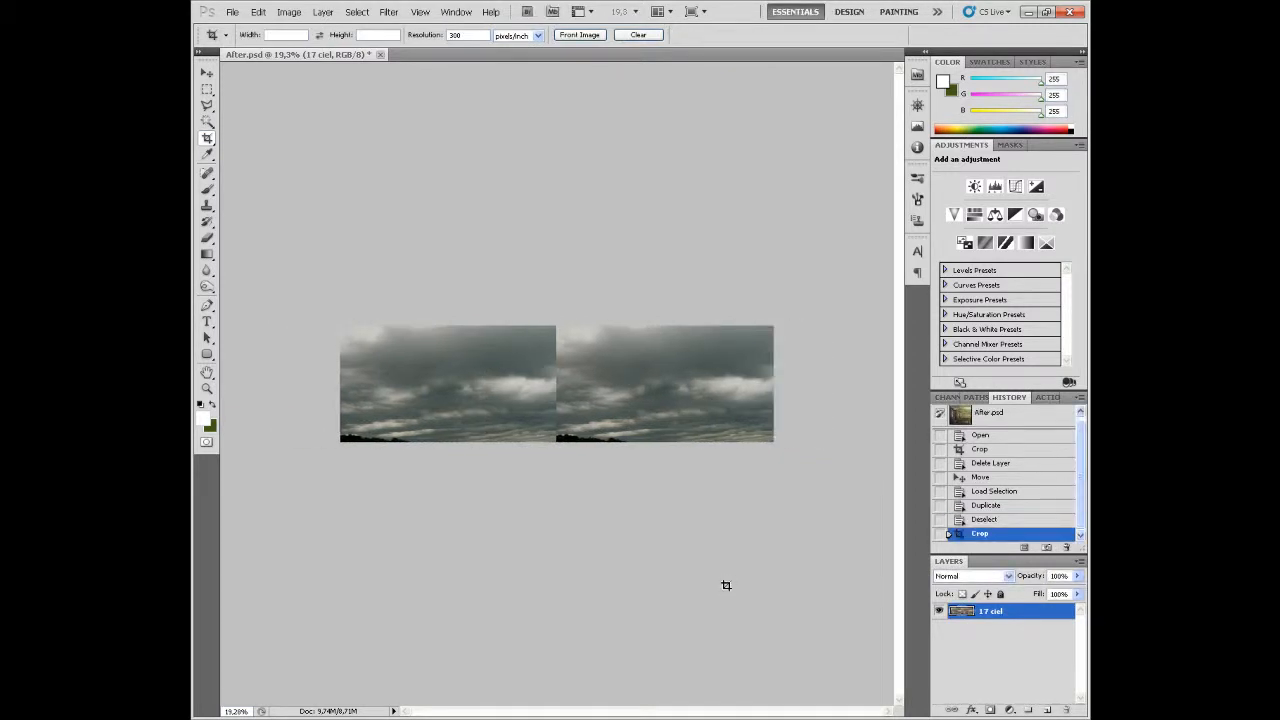
# Set up the Clone Stamp tool with a large soft round brush at 0 % hardness
pyautogui.scroll(4, 549, 489)
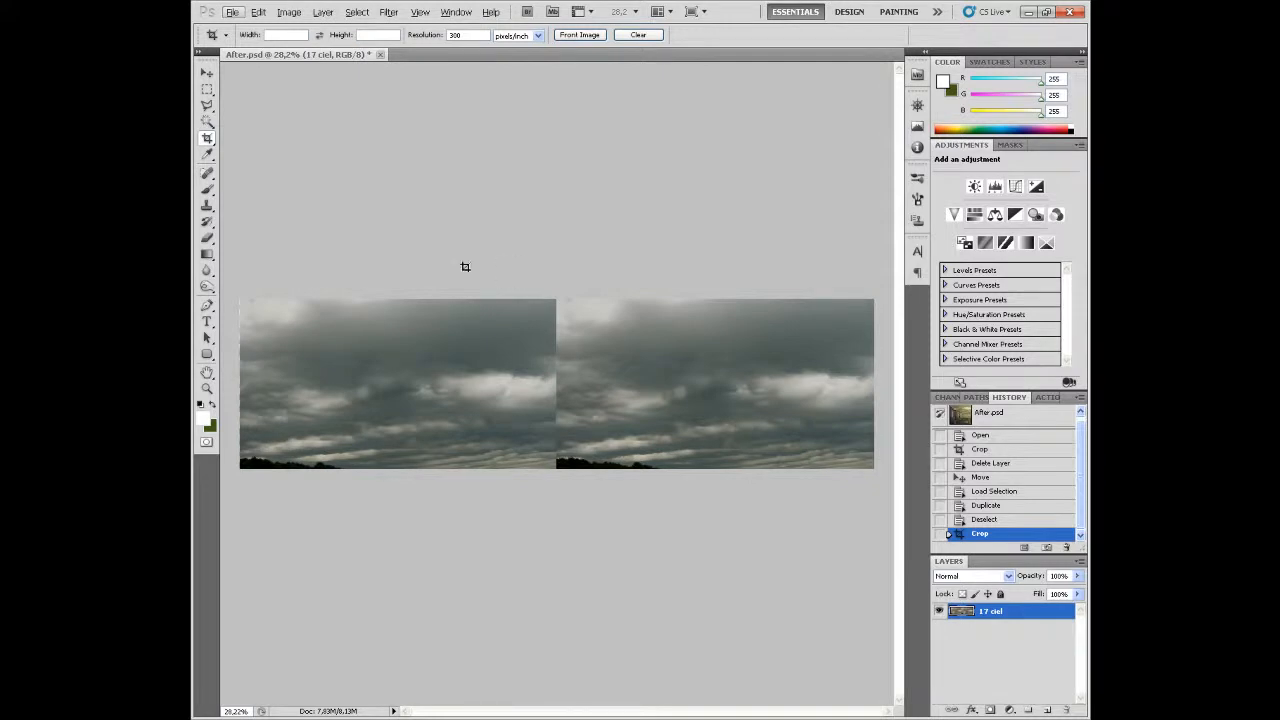
pyautogui.click(207, 206)
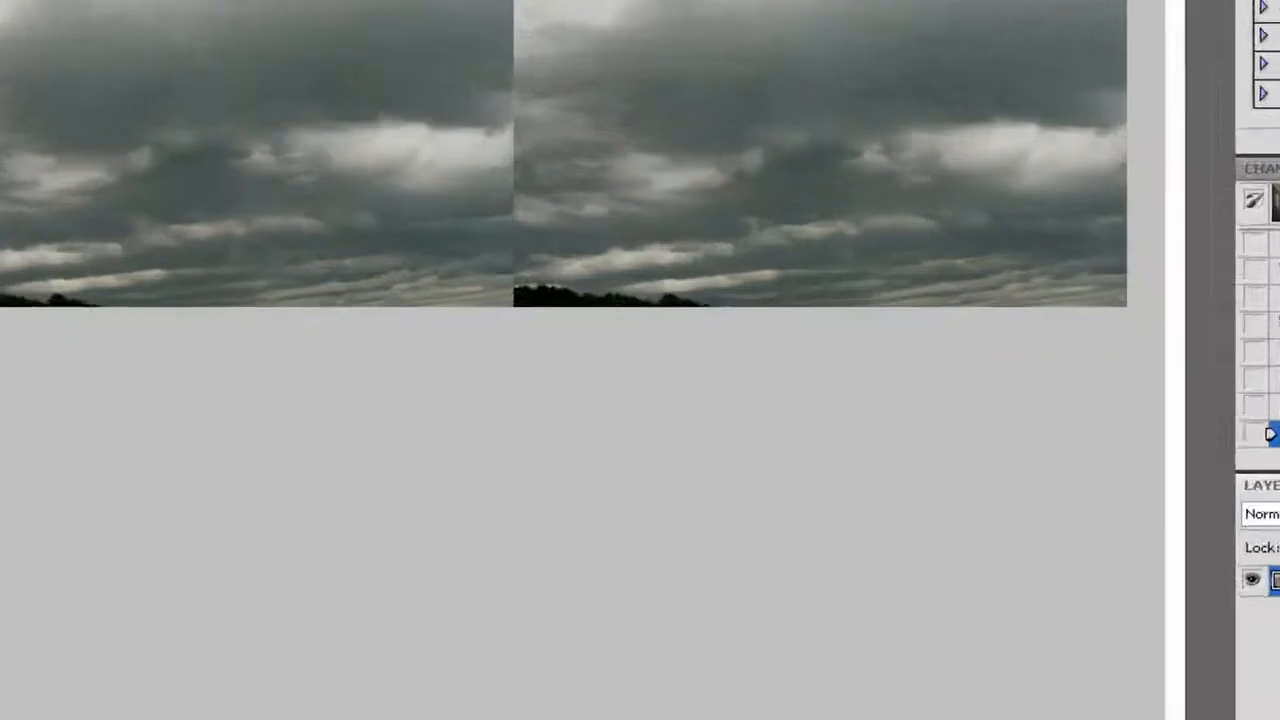
pyautogui.rightClick(414, 364)
pyautogui.click(337, 236)
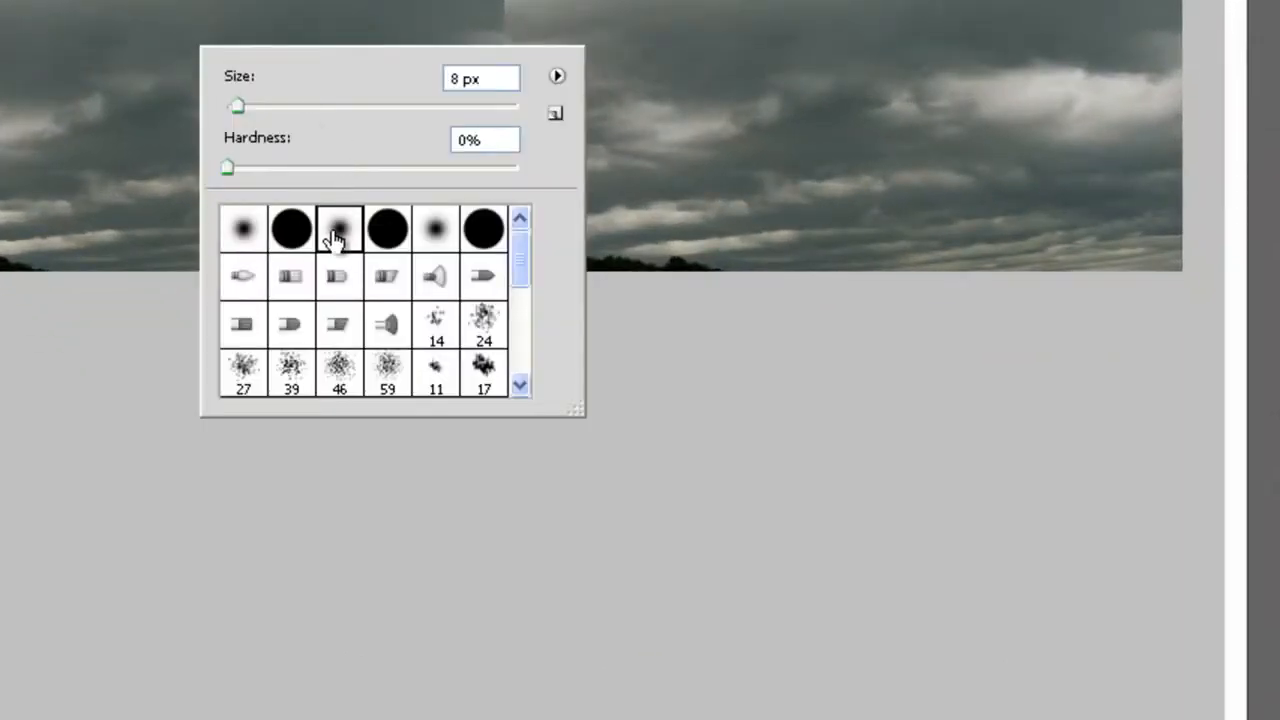
pyautogui.click(376, 106)
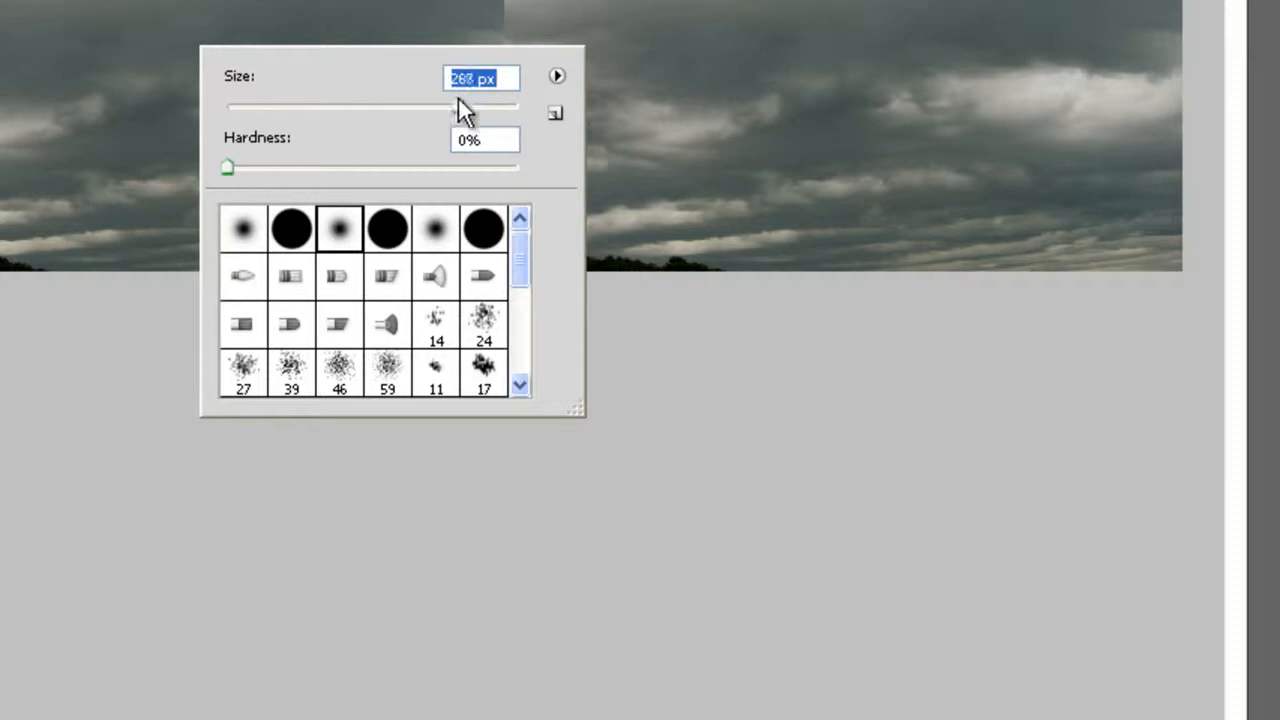
pyautogui.click(190, 12)
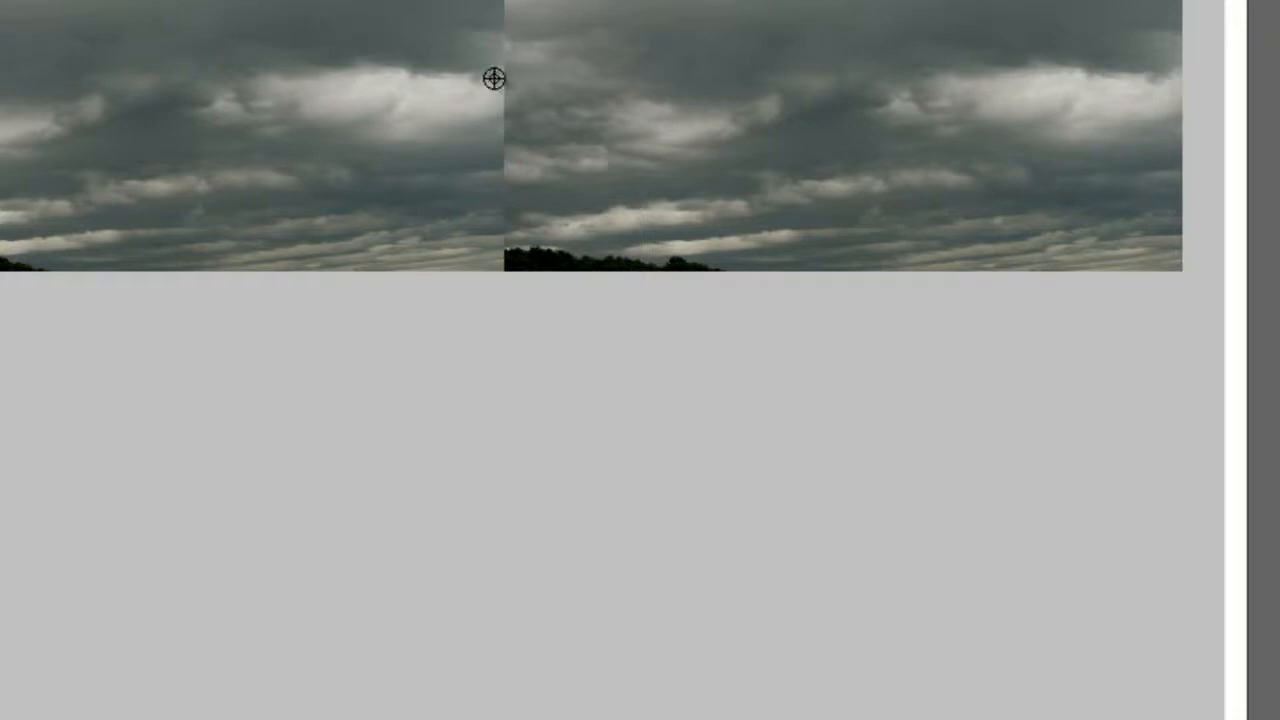
# Clone the bright cloud and the lower cloud bands across the seam between the two sky images
pyautogui.keyDown('alt'); pyautogui.click(368, 105); pyautogui.keyUp('alt')
pyautogui.moveTo(506, 111)
pyautogui.mouseDown()
pyautogui.moveTo(489, 110)
pyautogui.moveTo(525, 110)
pyautogui.moveTo(489, 120)
pyautogui.moveTo(569, 166)
pyautogui.moveTo(570, 180)
pyautogui.mouseUp()
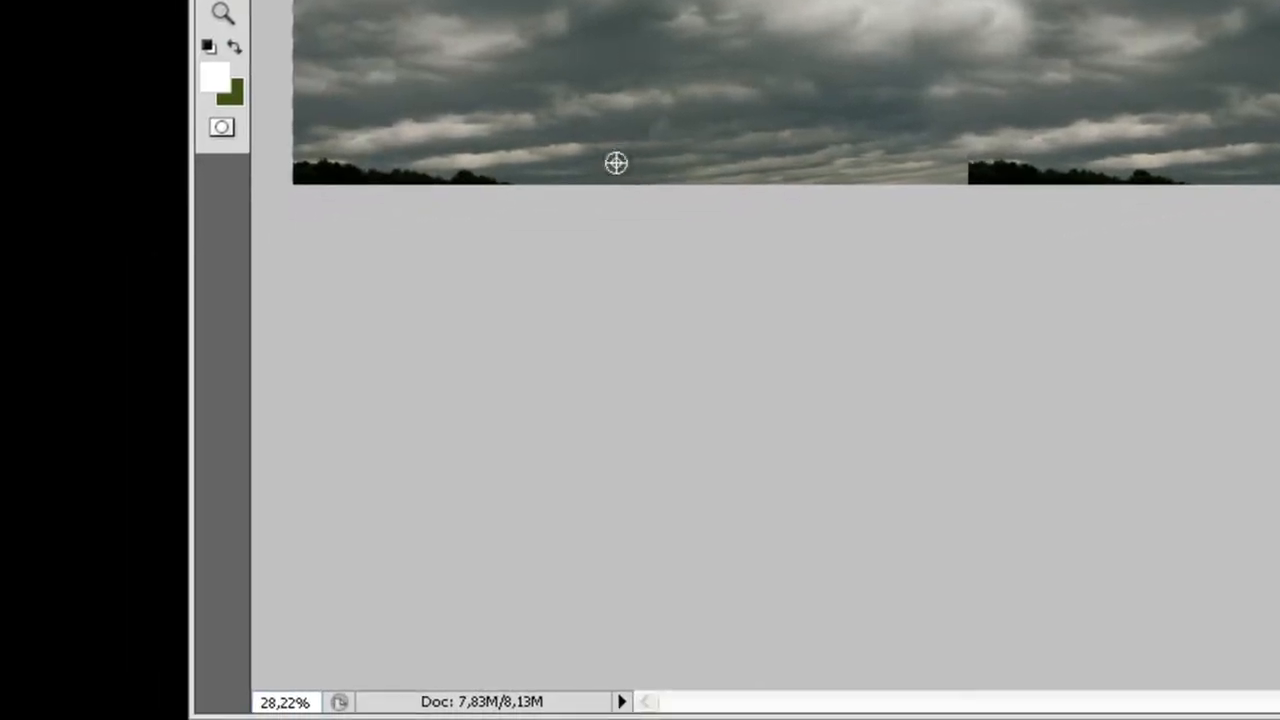
pyautogui.keyDown('alt'); pyautogui.click(152, 250); pyautogui.keyUp('alt')
pyautogui.moveTo(507, 177)
pyautogui.mouseDown()
pyautogui.moveTo(317, 189)
pyautogui.moveTo(431, 189)
pyautogui.mouseUp()
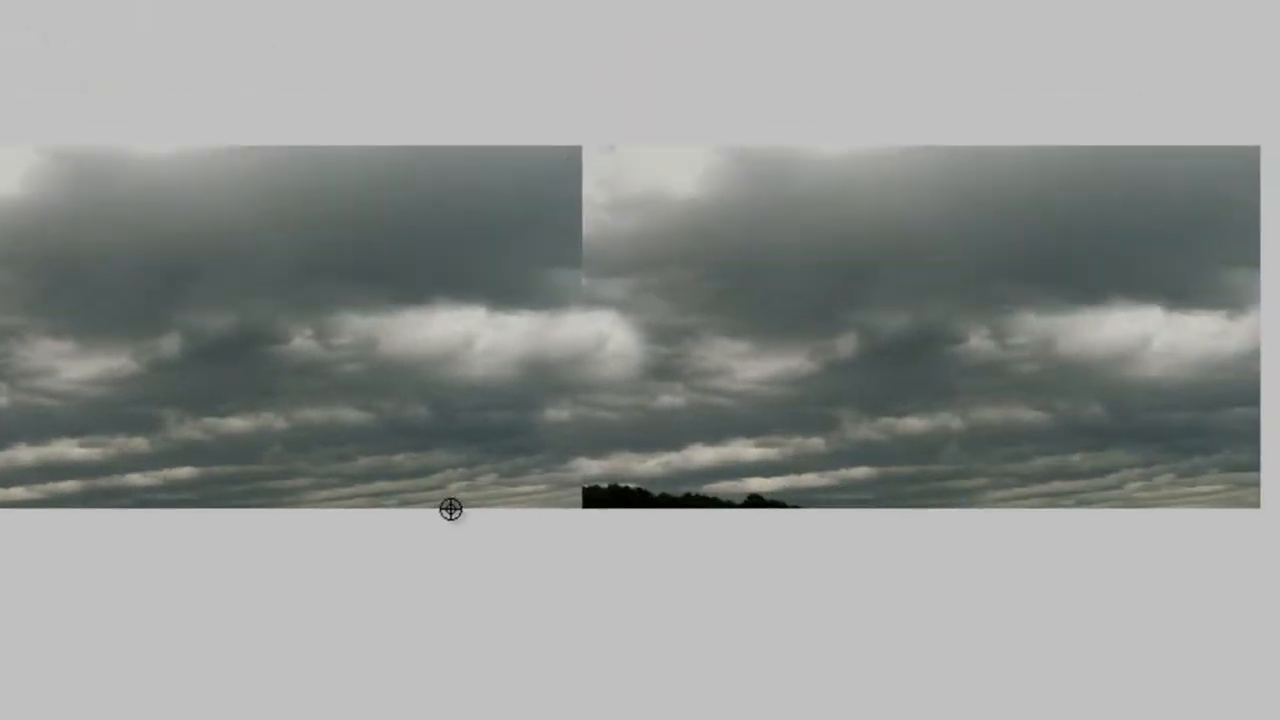
# Clone sky texture over the dark trees along the lower edge of the right sky image
pyautogui.keyDown('alt'); pyautogui.click(764, 217); pyautogui.keyUp('alt')
pyautogui.moveTo(898, 207); pyautogui.dragTo(928, 213)
pyautogui.moveTo(596, 491)
pyautogui.mouseDown()
pyautogui.moveTo(563, 506)
pyautogui.moveTo(639, 513)
pyautogui.moveTo(565, 512)
pyautogui.mouseUp()
pyautogui.keyDown('alt'); pyautogui.click(461, 473); pyautogui.keyUp('alt')
pyautogui.keyDown('alt'); pyautogui.click(905, 473); pyautogui.keyUp('alt')
pyautogui.moveTo(794, 514)
pyautogui.mouseDown()
pyautogui.moveTo(692, 517)
pyautogui.moveTo(831, 529)
pyautogui.mouseUp()
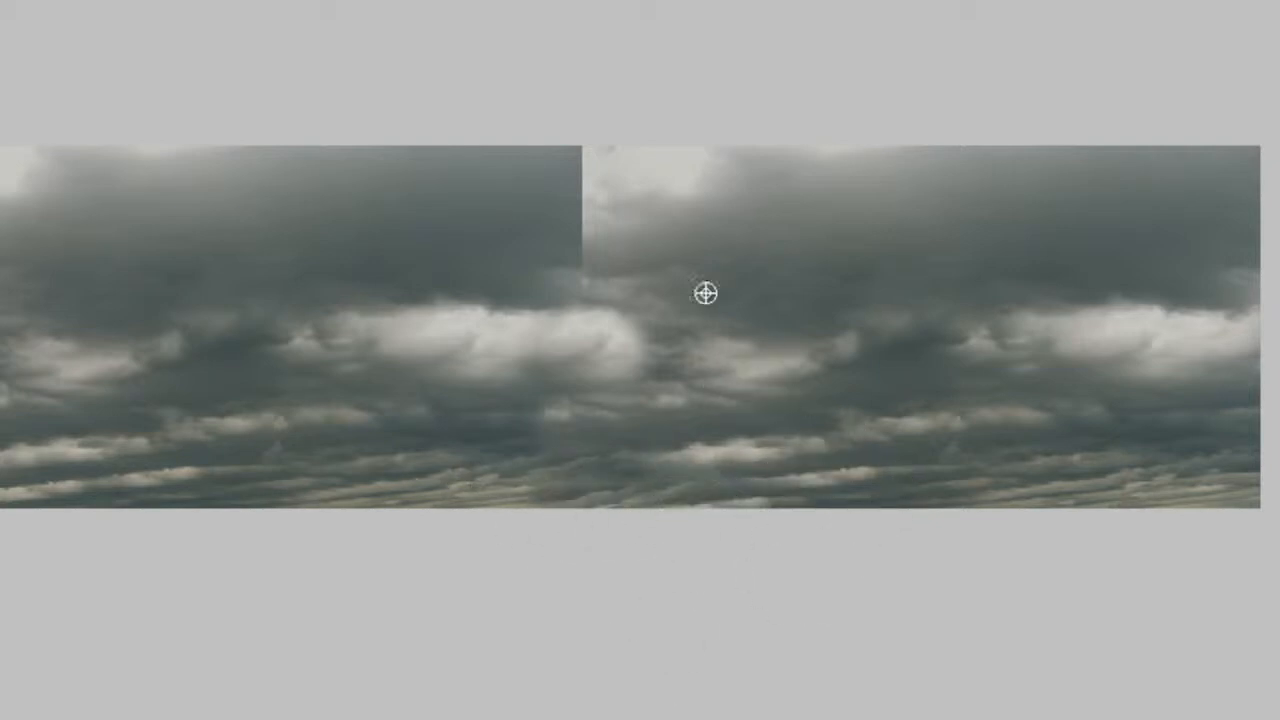
# Clone the bright cloud across the upper part of the seam between the two sky images
pyautogui.keyDown('alt'); pyautogui.click(674, 169); pyautogui.keyUp('alt')
pyautogui.click(598, 205)
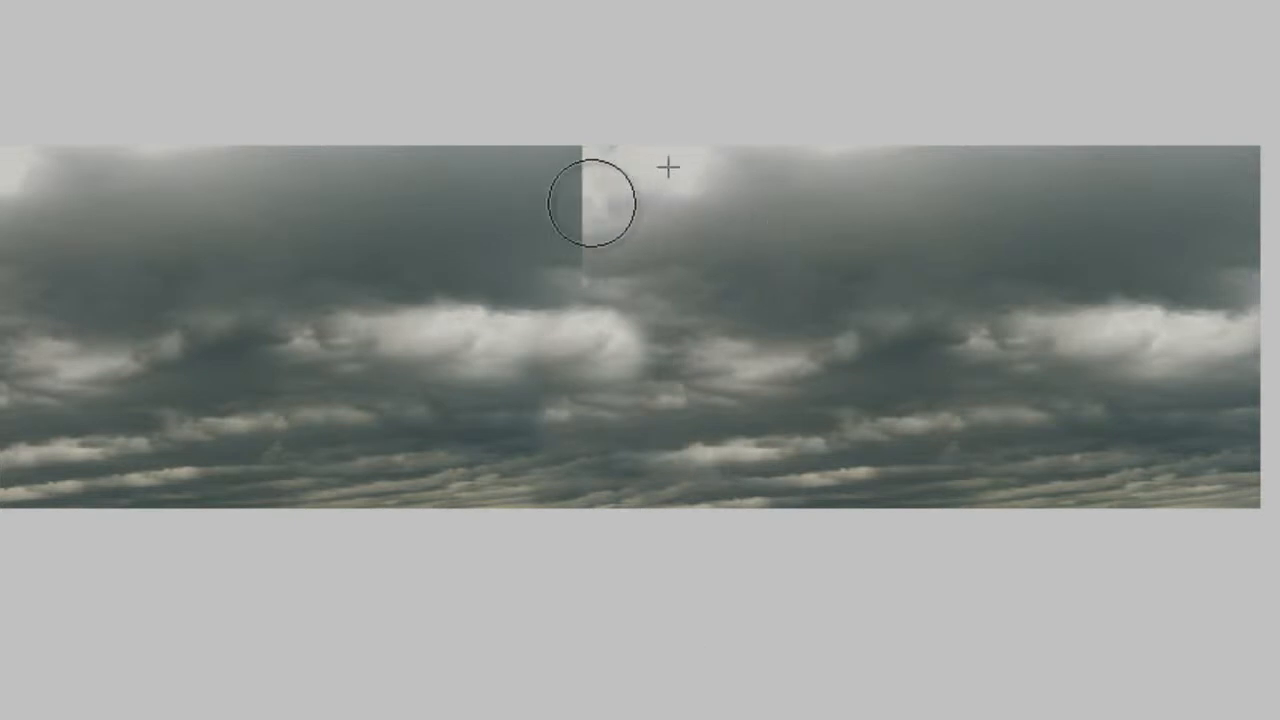
pyautogui.click(566, 198)
pyautogui.keyDown('alt'); pyautogui.click(685, 170); pyautogui.keyUp('alt')
pyautogui.moveTo(603, 179)
pyautogui.mouseDown()
pyautogui.moveTo(547, 171)
pyautogui.moveTo(589, 167)
pyautogui.moveTo(545, 157)
pyautogui.moveTo(613, 155)
pyautogui.mouseUp()
pyautogui.keyDown('alt'); pyautogui.click(679, 186); pyautogui.keyUp('alt')
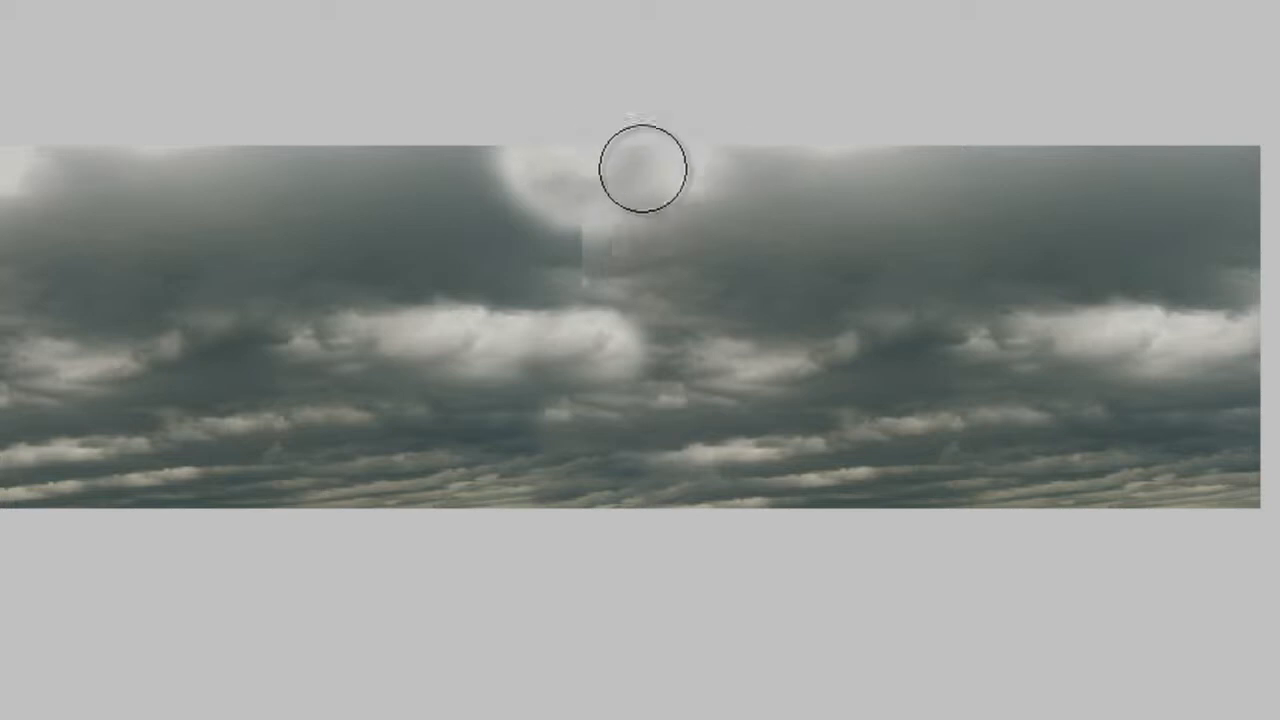
# Clone grey cloud texture over the middle of the seam and the dark sky beside the bright upper cloud
pyautogui.keyDown('alt'); pyautogui.click(788, 225); pyautogui.keyUp('alt')
pyautogui.moveTo(589, 218)
pyautogui.mouseDown()
pyautogui.moveTo(534, 220)
pyautogui.moveTo(446, 174)
pyautogui.moveTo(455, 205)
pyautogui.moveTo(487, 166)
pyautogui.moveTo(396, 174)
pyautogui.mouseUp()
pyautogui.keyDown('alt'); pyautogui.click(948, 236); pyautogui.keyUp('alt')
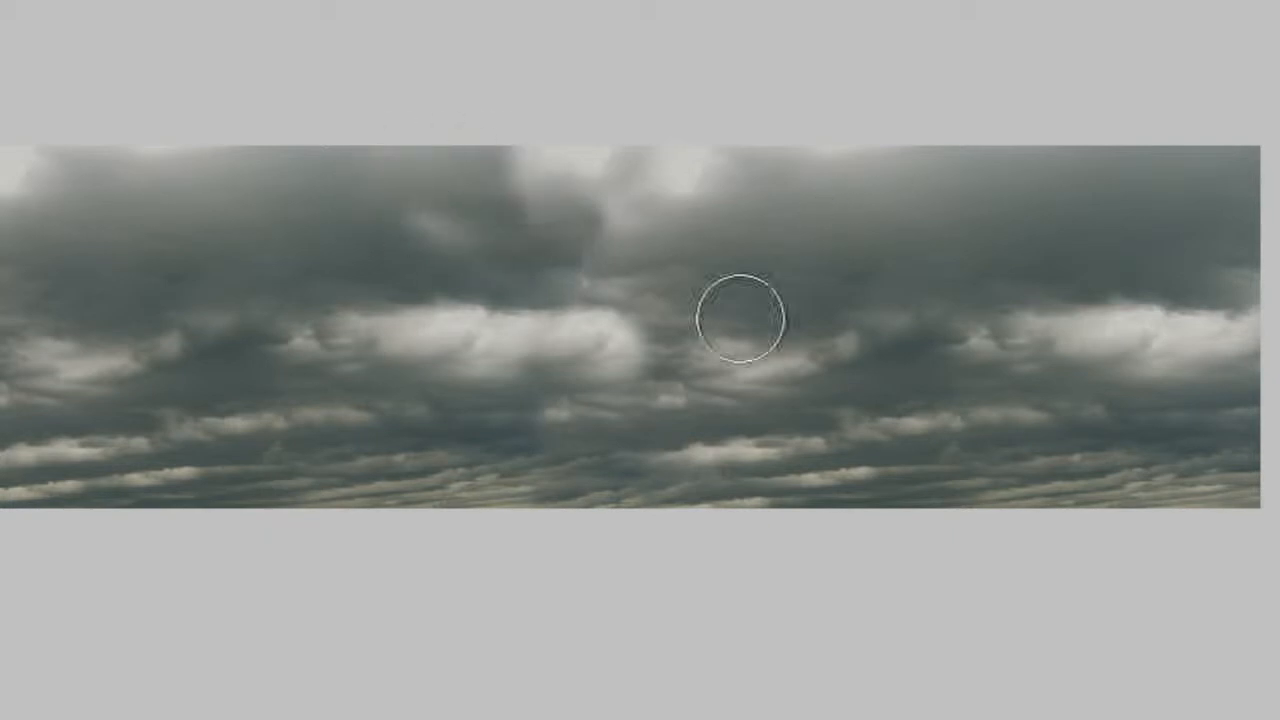
pyautogui.keyDown('alt'); pyautogui.click(894, 234); pyautogui.keyUp('alt')
pyautogui.moveTo(717, 328); pyautogui.dragTo(572, 320)
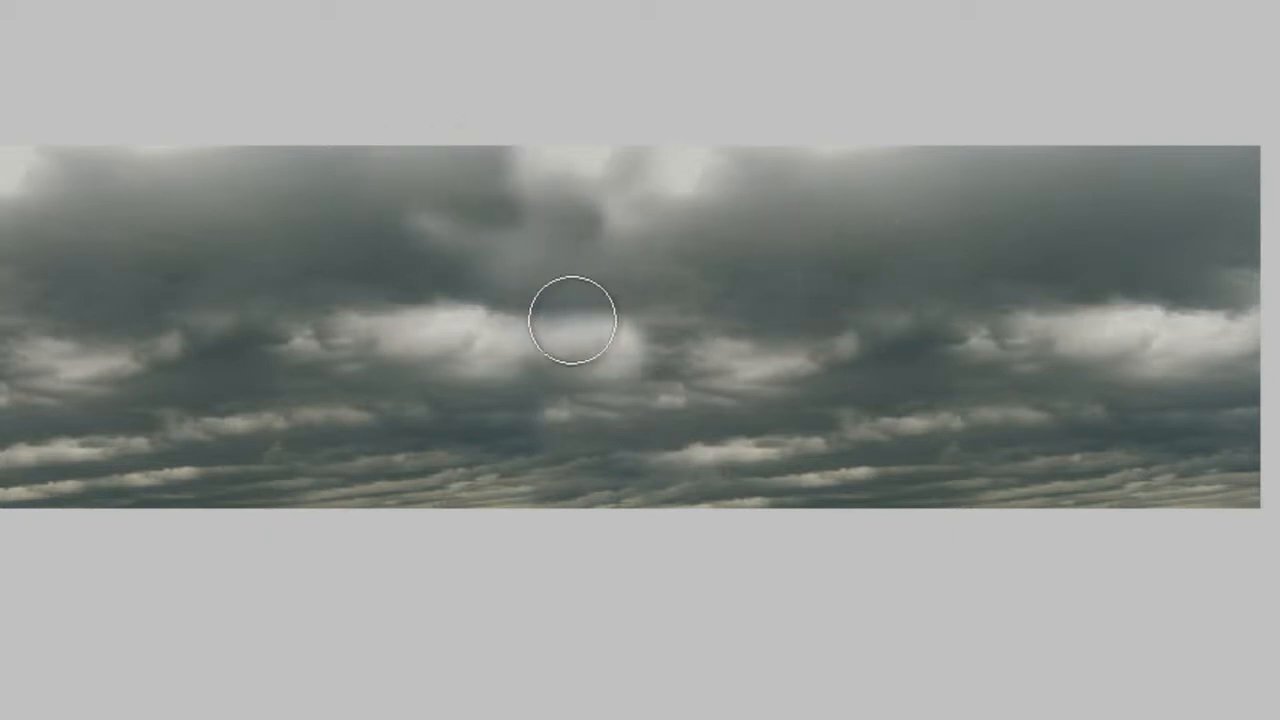
pyautogui.keyDown('alt'); pyautogui.click(1076, 213); pyautogui.keyUp('alt')
pyautogui.moveTo(795, 185)
pyautogui.mouseDown()
pyautogui.moveTo(869, 149)
pyautogui.moveTo(781, 167)
pyautogui.mouseUp()
pyautogui.hotkey('ctrl', 'z')
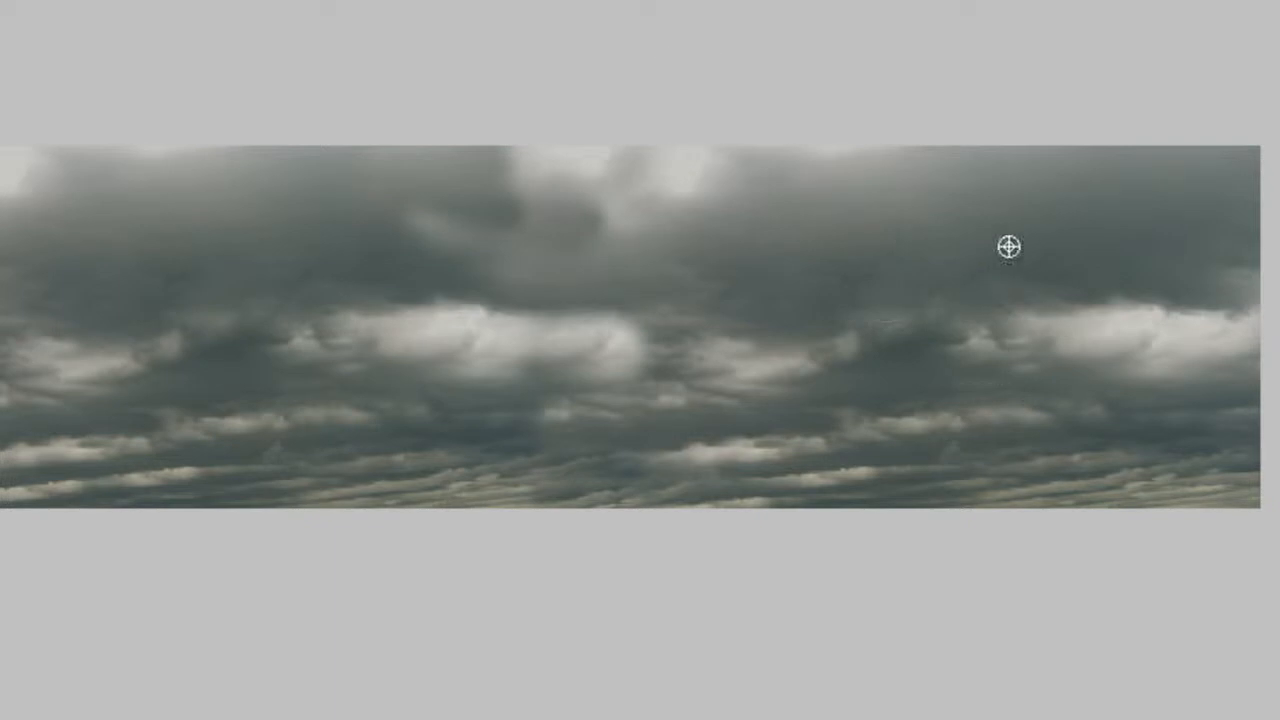
# Clone soft grey cloud over the upper part of the right sky image and beside the seam
pyautogui.keyDown('alt'); pyautogui.click(911, 196); pyautogui.keyUp('alt')
pyautogui.moveTo(863, 185); pyautogui.dragTo(841, 215)
pyautogui.keyDown('alt'); pyautogui.click(964, 233); pyautogui.keyUp('alt')
pyautogui.moveTo(672, 233)
pyautogui.mouseDown()
pyautogui.moveTo(609, 224)
pyautogui.moveTo(688, 210)
pyautogui.mouseUp()
# Clone grey cloud areas within the upper left sky image to break up the repeated pattern near the seam
pyautogui.keyDown('alt'); pyautogui.click(283, 246); pyautogui.keyUp('alt')
pyautogui.moveTo(375, 229)
pyautogui.mouseDown()
pyautogui.moveTo(454, 226)
pyautogui.moveTo(380, 229)
pyautogui.mouseUp()
pyautogui.keyDown('alt'); pyautogui.click(308, 222); pyautogui.keyUp('alt')
pyautogui.moveTo(498, 240); pyautogui.dragTo(508, 252)
pyautogui.keyDown('alt'); pyautogui.click(346, 200); pyautogui.keyUp('alt')
pyautogui.moveTo(532, 188); pyautogui.dragTo(514, 197)
pyautogui.keyDown('alt'); pyautogui.click(309, 349); pyautogui.keyUp('alt')
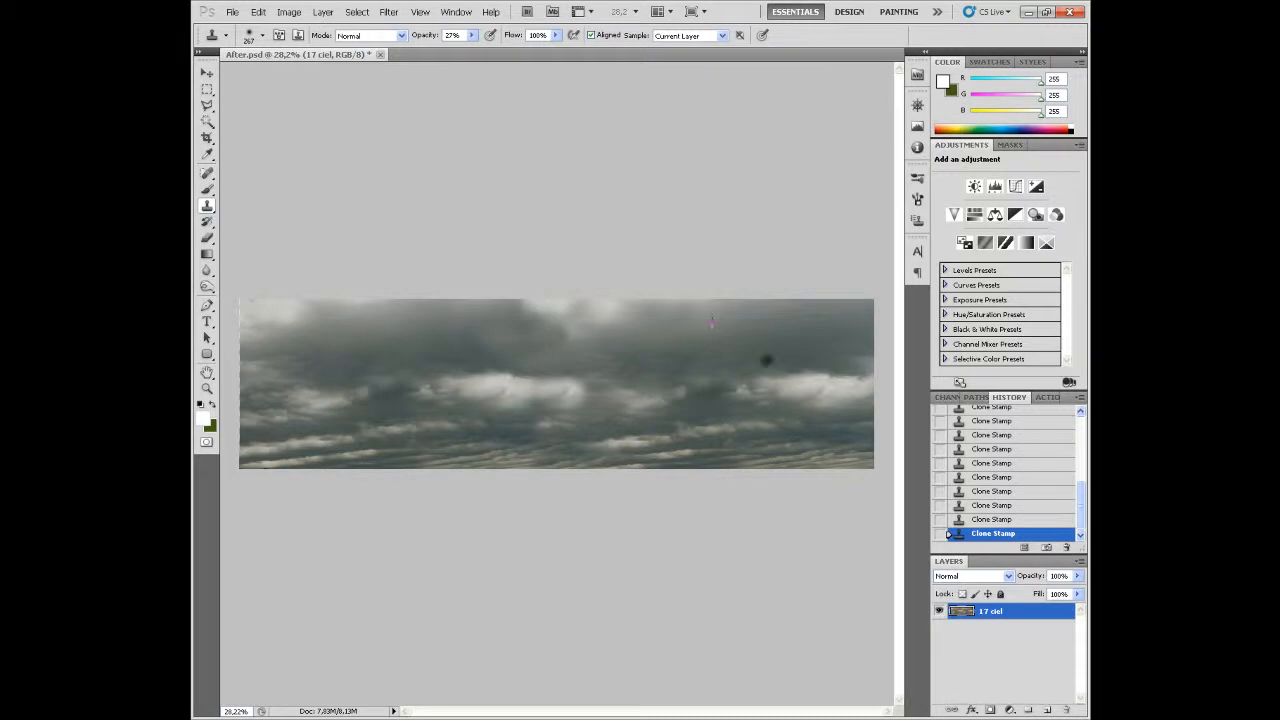
# Set the Clone Stamp opacity to 49% and tone down the left end of the right sky's bright cloud
pyautogui.click(472, 35)
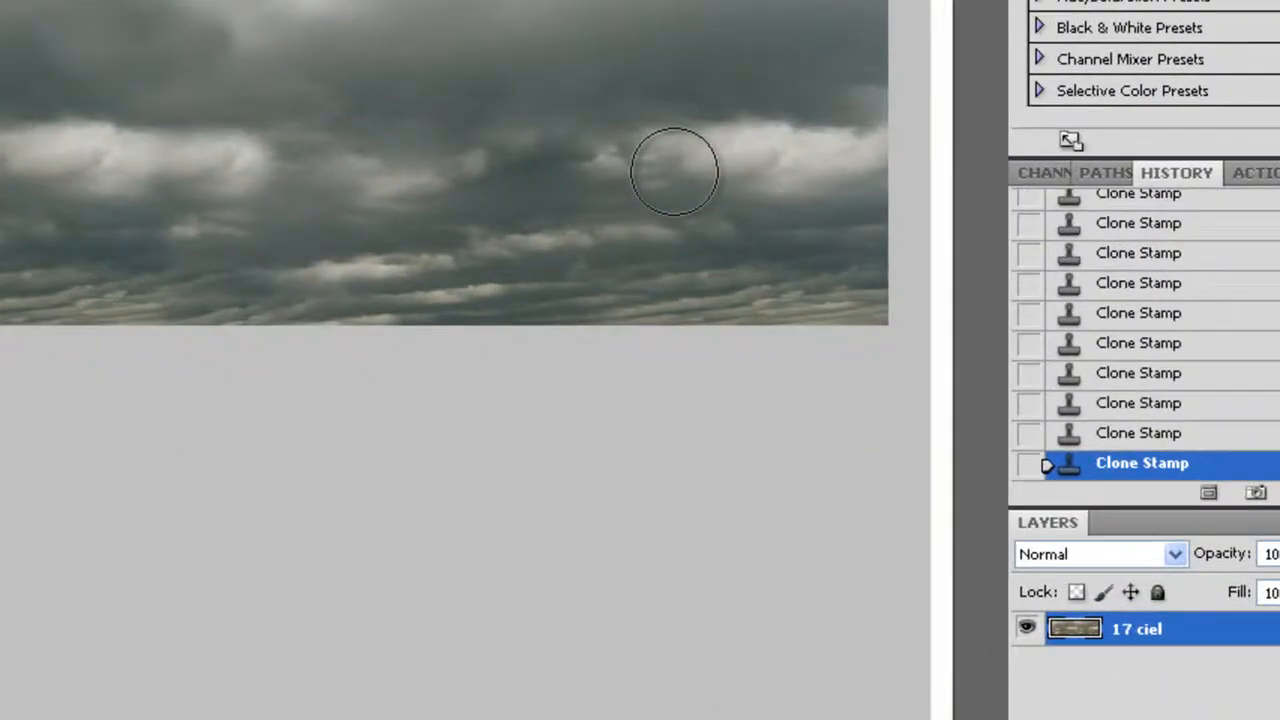
pyautogui.click(674, 171)
pyautogui.keyDown('alt'); pyautogui.click(657, 154); pyautogui.keyUp('alt')
pyautogui.click(668, 140)
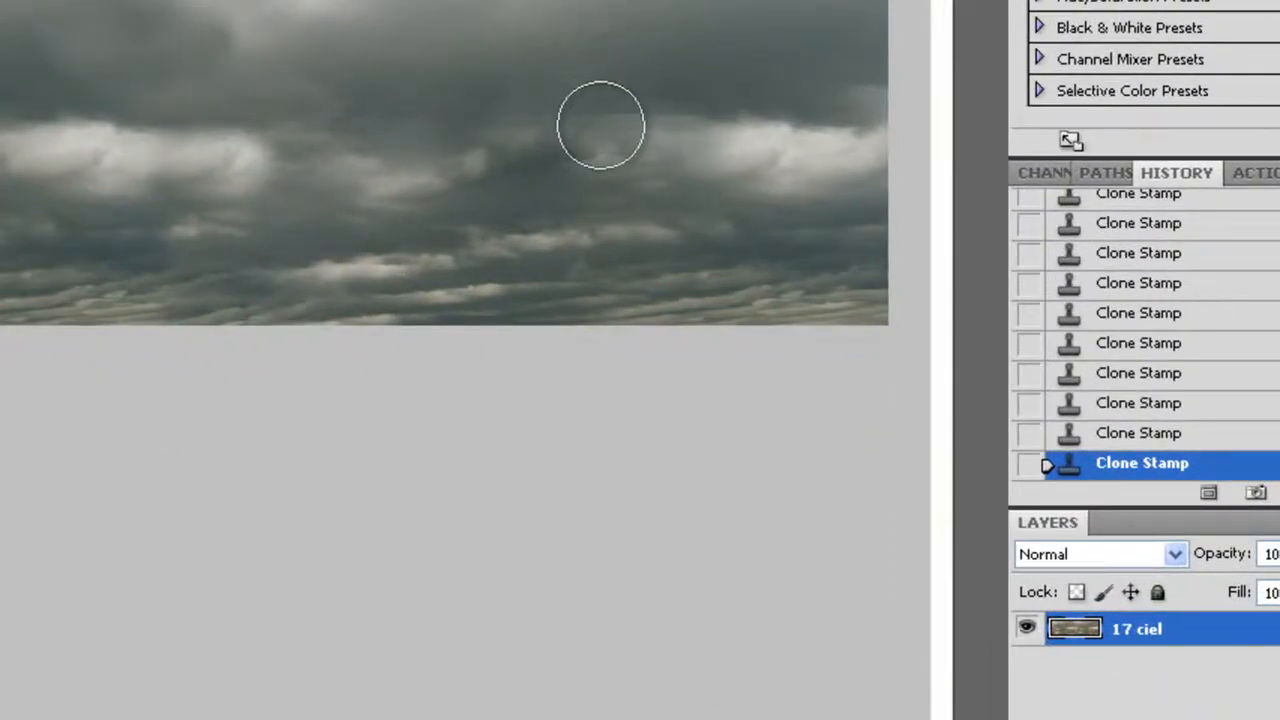
pyautogui.moveTo(612, 128)
pyautogui.mouseDown()
pyautogui.moveTo(580, 111)
pyautogui.moveTo(691, 117)
pyautogui.moveTo(594, 117)
pyautogui.mouseUp()
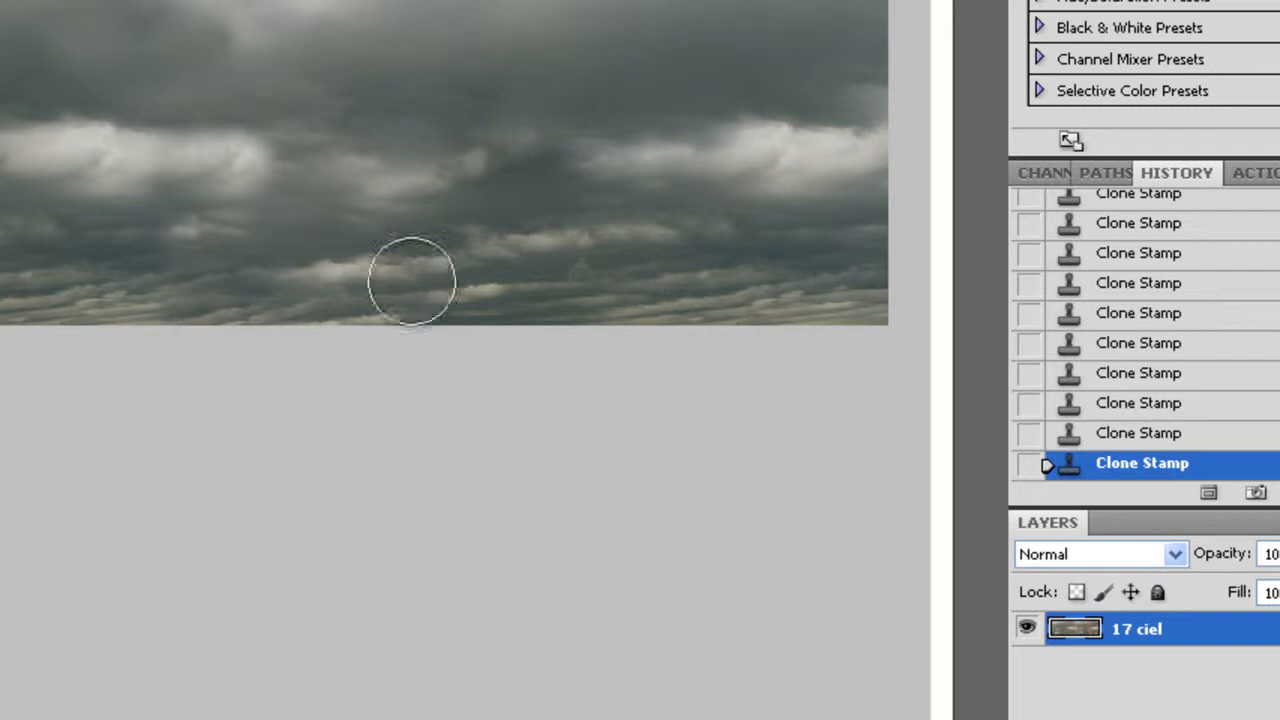
# Clone sky texture over the repeated bright clouds in the right half and the lower clouds near the image's left edge
pyautogui.moveTo(745, 155); pyautogui.dragTo(642, 211)
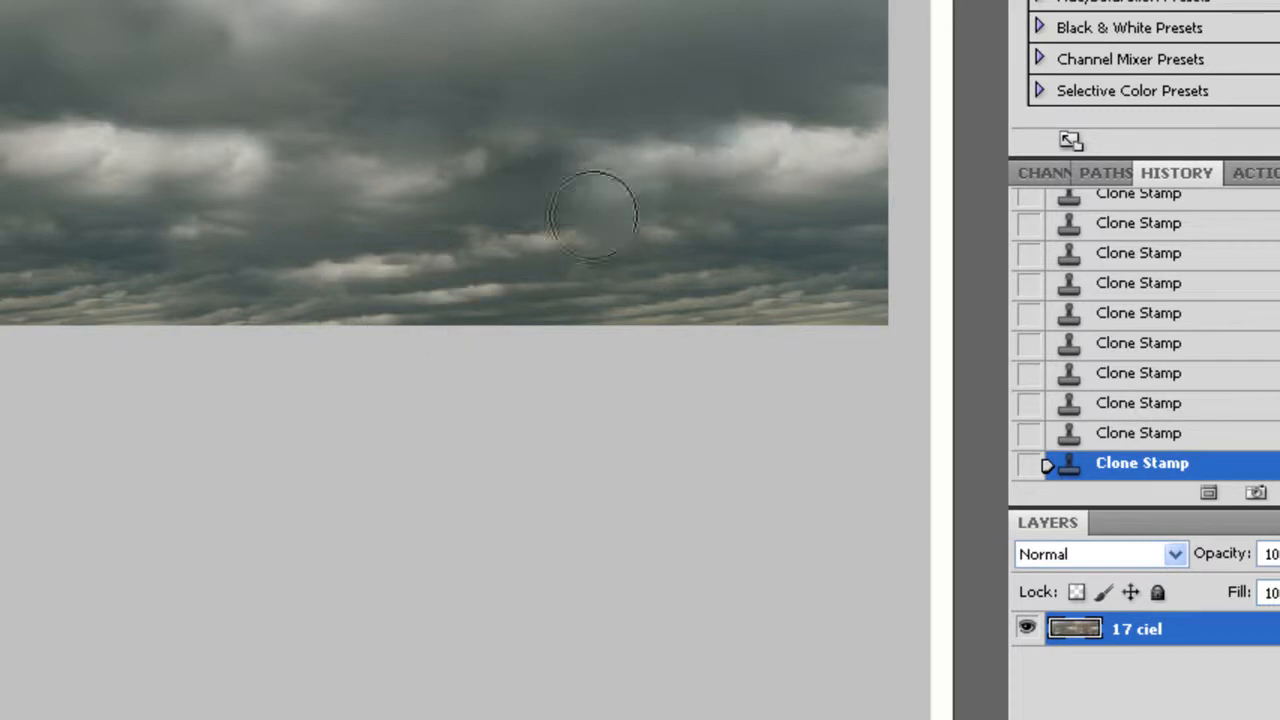
pyautogui.moveTo(523, 149)
pyautogui.mouseDown()
pyautogui.moveTo(452, 162)
pyautogui.moveTo(493, 136)
pyautogui.moveTo(534, 142)
pyautogui.mouseUp()
pyautogui.keyDown('alt'); pyautogui.click(451, 80); pyautogui.keyUp('alt')
pyautogui.moveTo(615, 153)
pyautogui.mouseDown()
pyautogui.moveTo(722, 160)
pyautogui.moveTo(590, 171)
pyautogui.moveTo(796, 122)
pyautogui.moveTo(752, 127)
pyautogui.moveTo(818, 150)
pyautogui.moveTo(752, 188)
pyautogui.moveTo(876, 143)
pyautogui.mouseUp()
pyautogui.click(784, 152)
pyautogui.moveTo(615, 275)
pyautogui.mouseDown()
pyautogui.moveTo(604, 256)
pyautogui.moveTo(449, 274)
pyautogui.moveTo(320, 266)
pyautogui.moveTo(305, 300)
pyautogui.mouseUp()
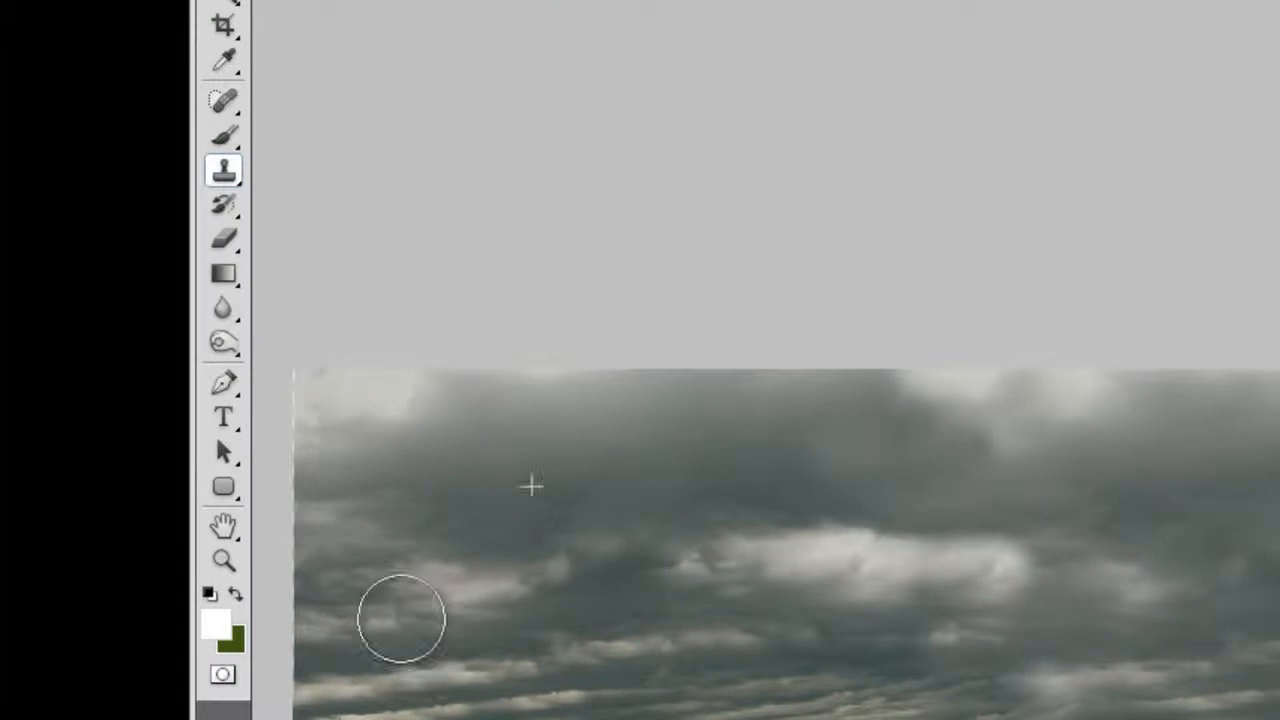
pyautogui.moveTo(401, 618)
pyautogui.mouseDown()
pyautogui.moveTo(388, 611)
pyautogui.moveTo(420, 596)
pyautogui.moveTo(374, 628)
pyautogui.mouseUp()
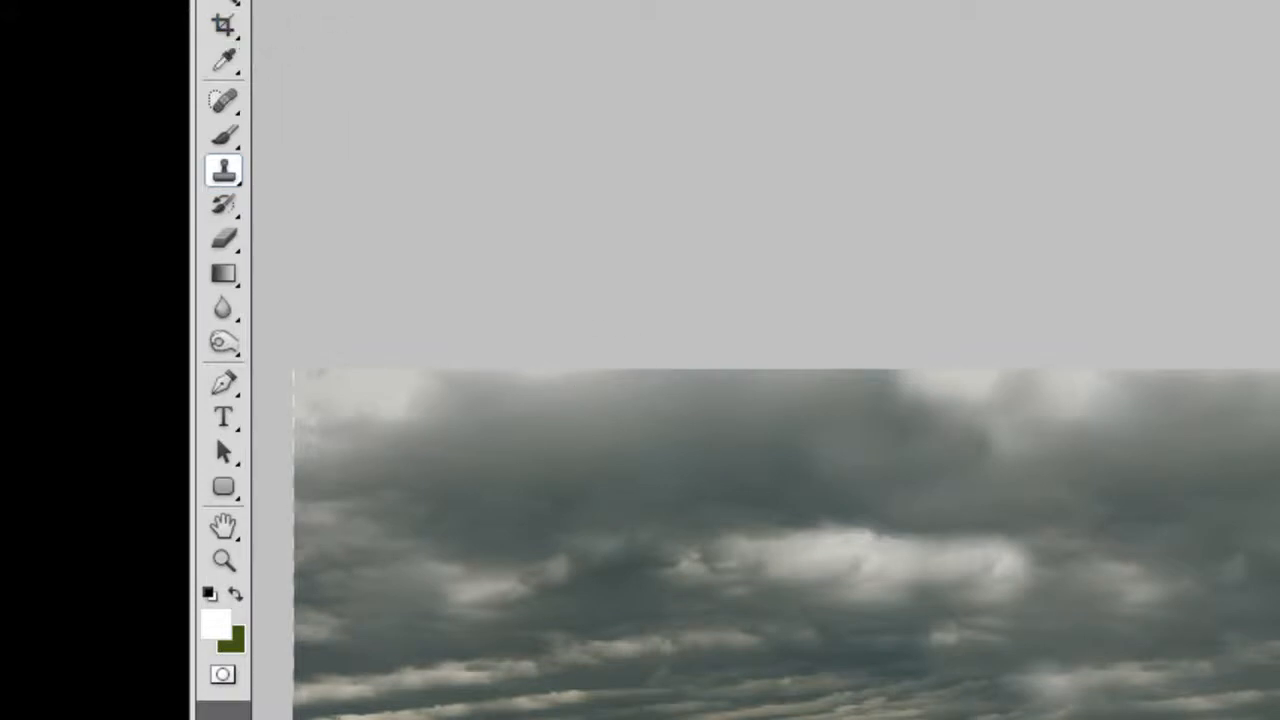
# Start saving the sky under a new name, choosing the "after" folder and the file name ciel
pyautogui.click(278, 0)
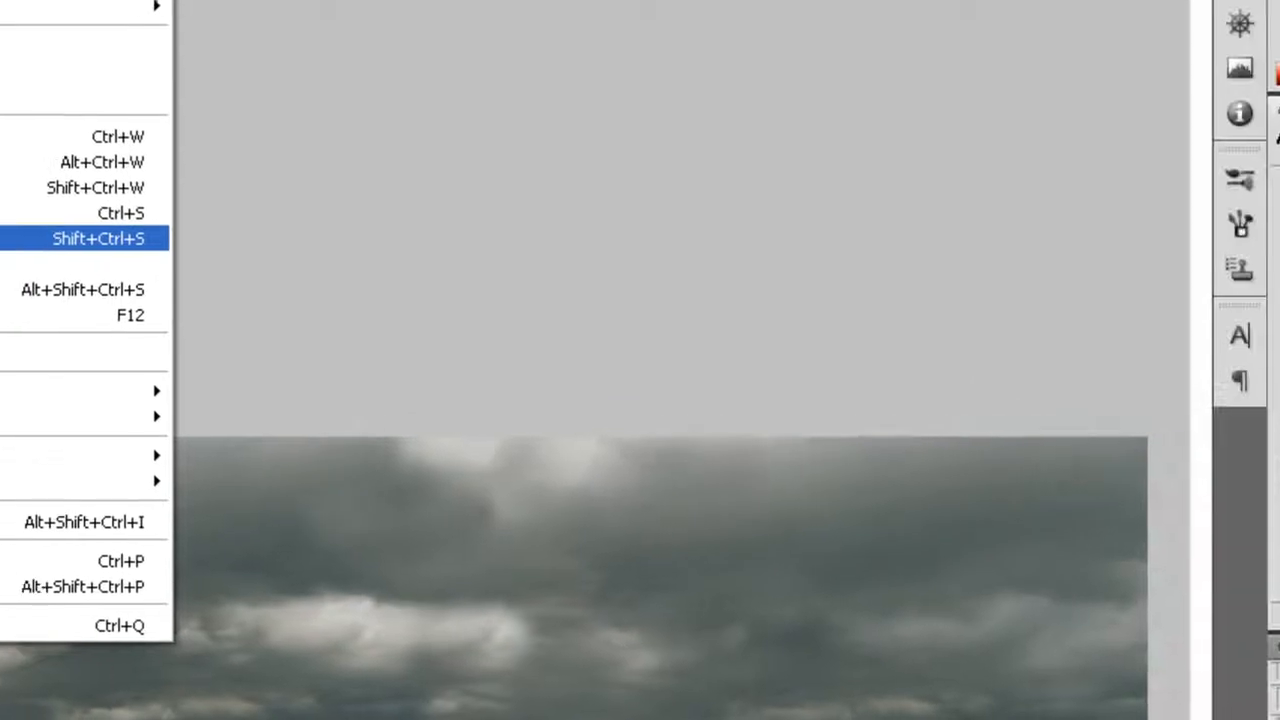
pyautogui.click(320, 171)
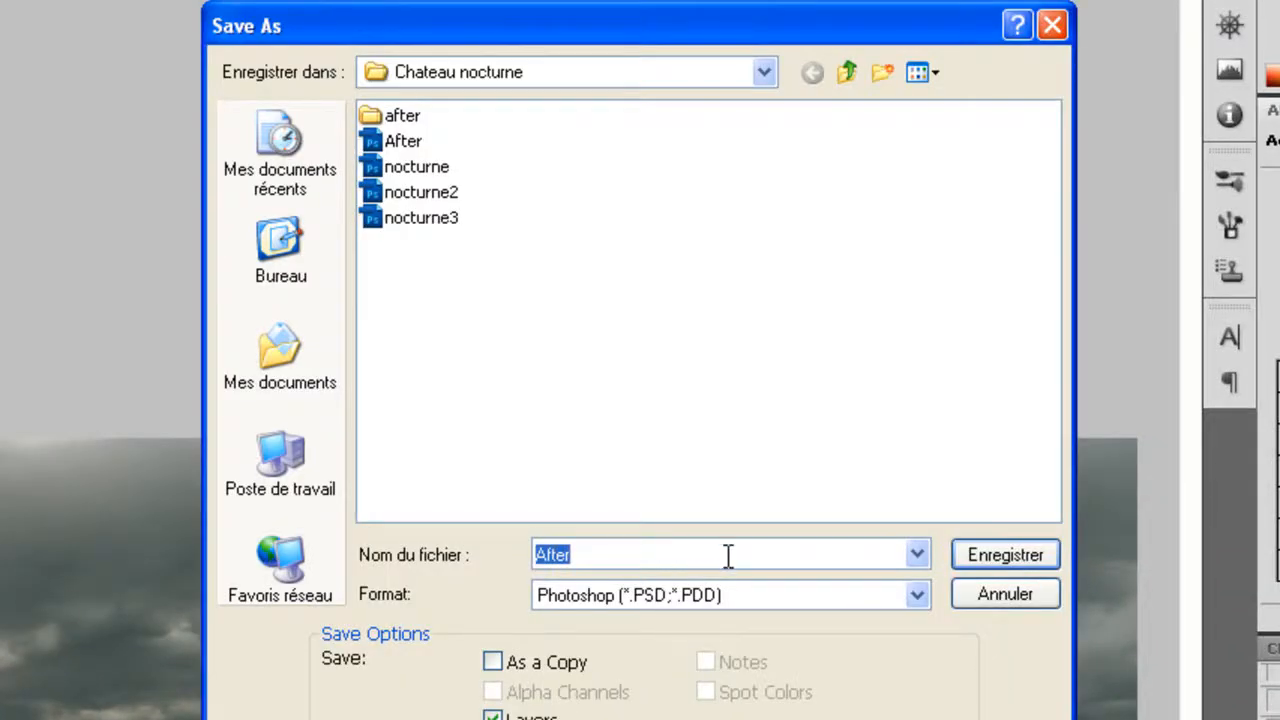
pyautogui.click(366, 116)
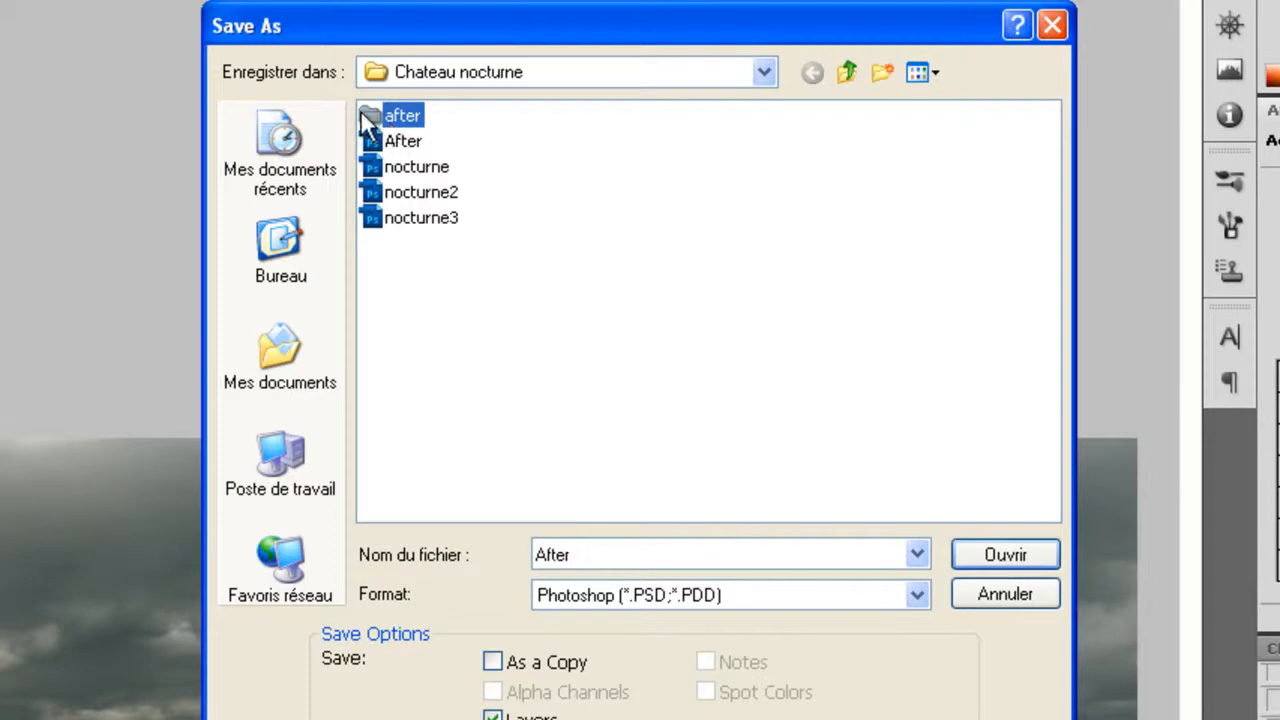
pyautogui.doubleClick(363, 116)
pyautogui.doubleClick(597, 554)
pyautogui.press('BackSpace')
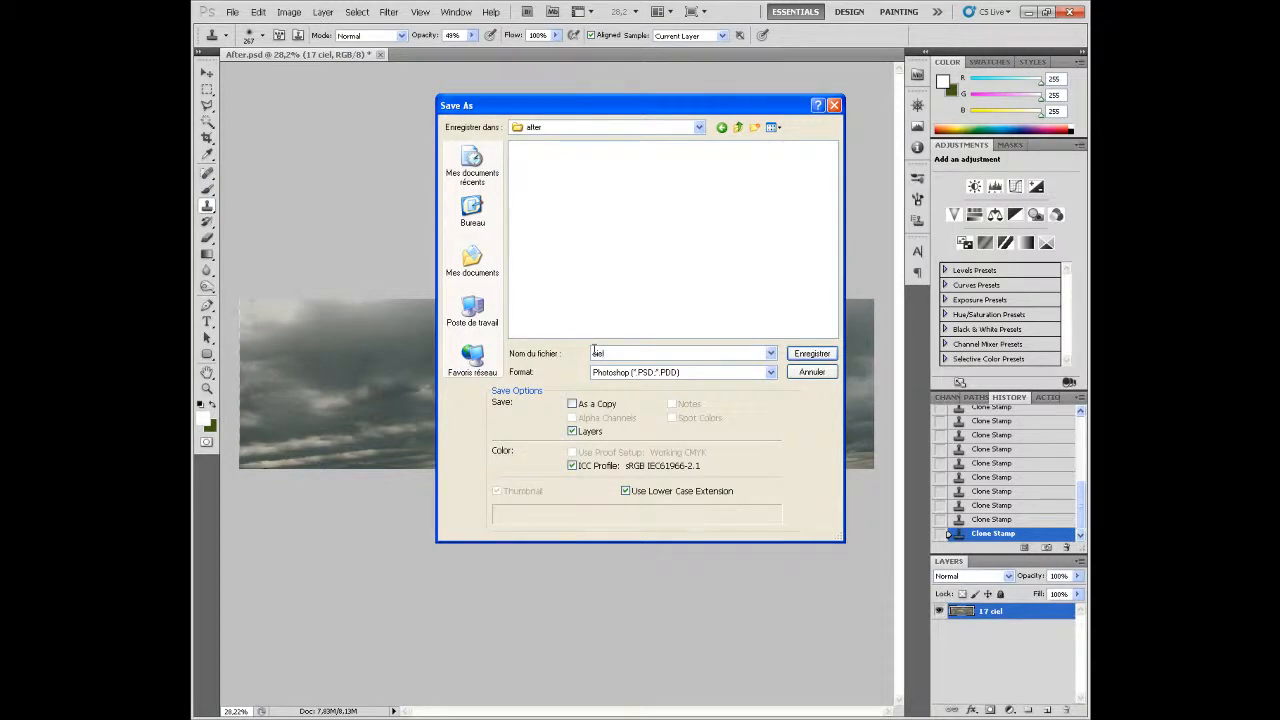
# Choose the PNG format and save ciel.png without interlacing
pyautogui.press('Tab')
pyautogui.press('p')
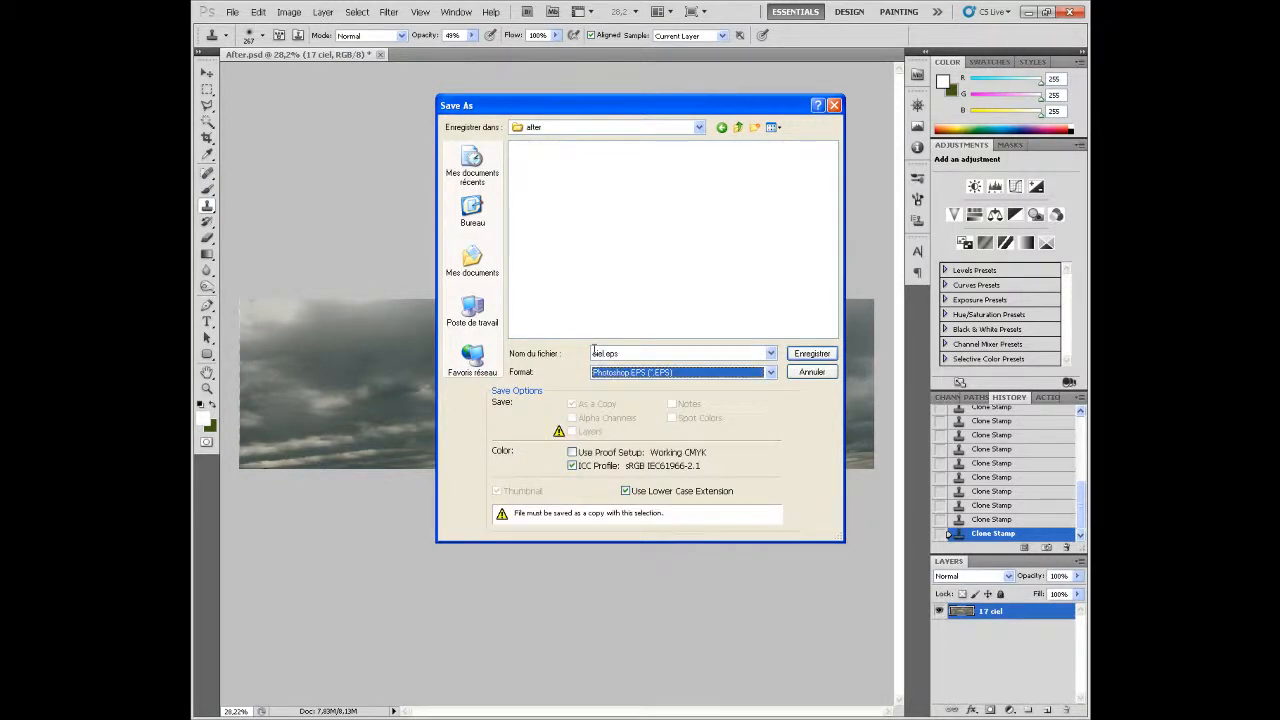
pyautogui.hotkey('alt', 'Down')
pyautogui.press('Down')
pyautogui.press('Down')
pyautogui.press('Down')
pyautogui.press('Down')
pyautogui.press('Down')
pyautogui.press('Down')
pyautogui.press('Down')
pyautogui.press('Down')
pyautogui.press('Down')
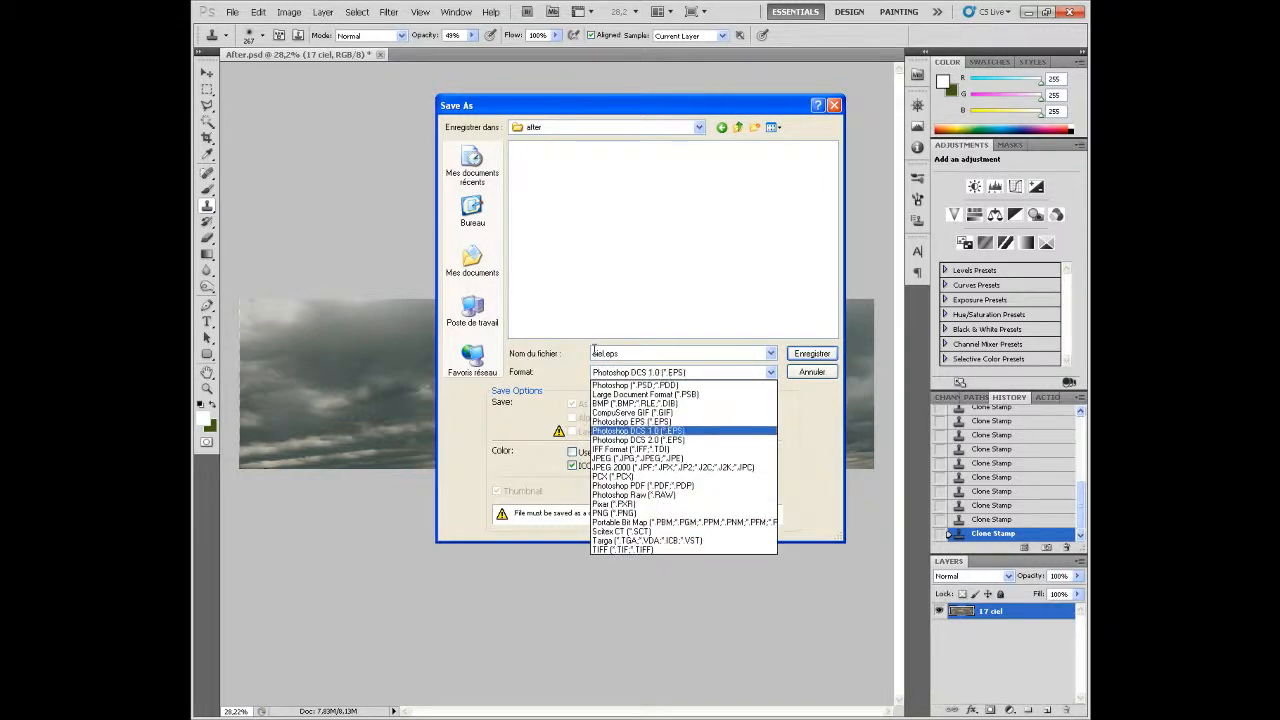
pyautogui.press('Down')
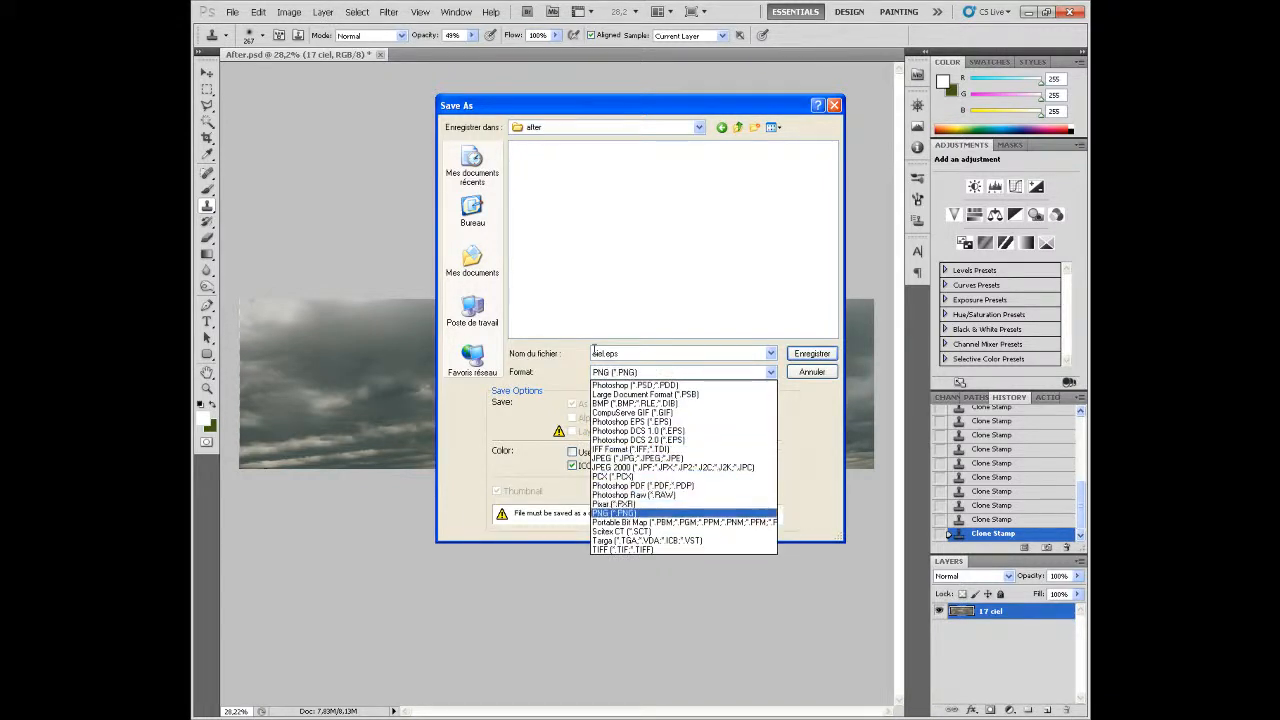
pyautogui.press('Return')
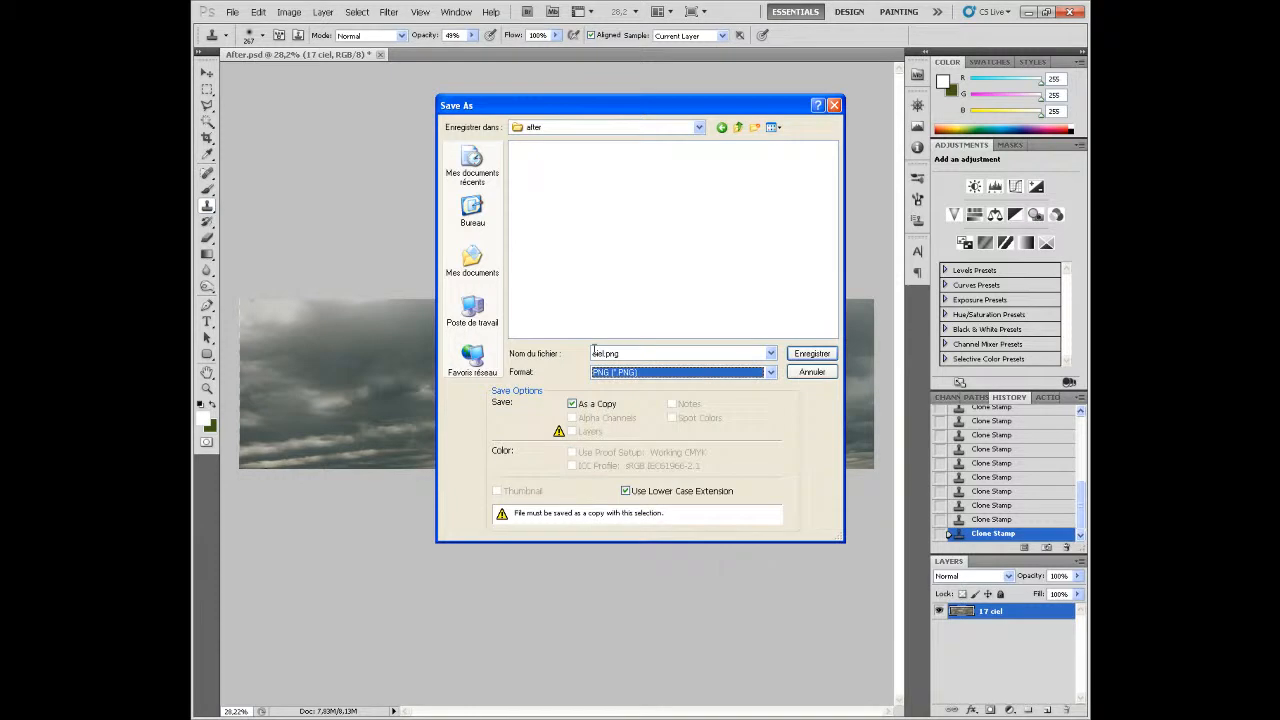
pyautogui.press('Return')
pyautogui.press('Return')
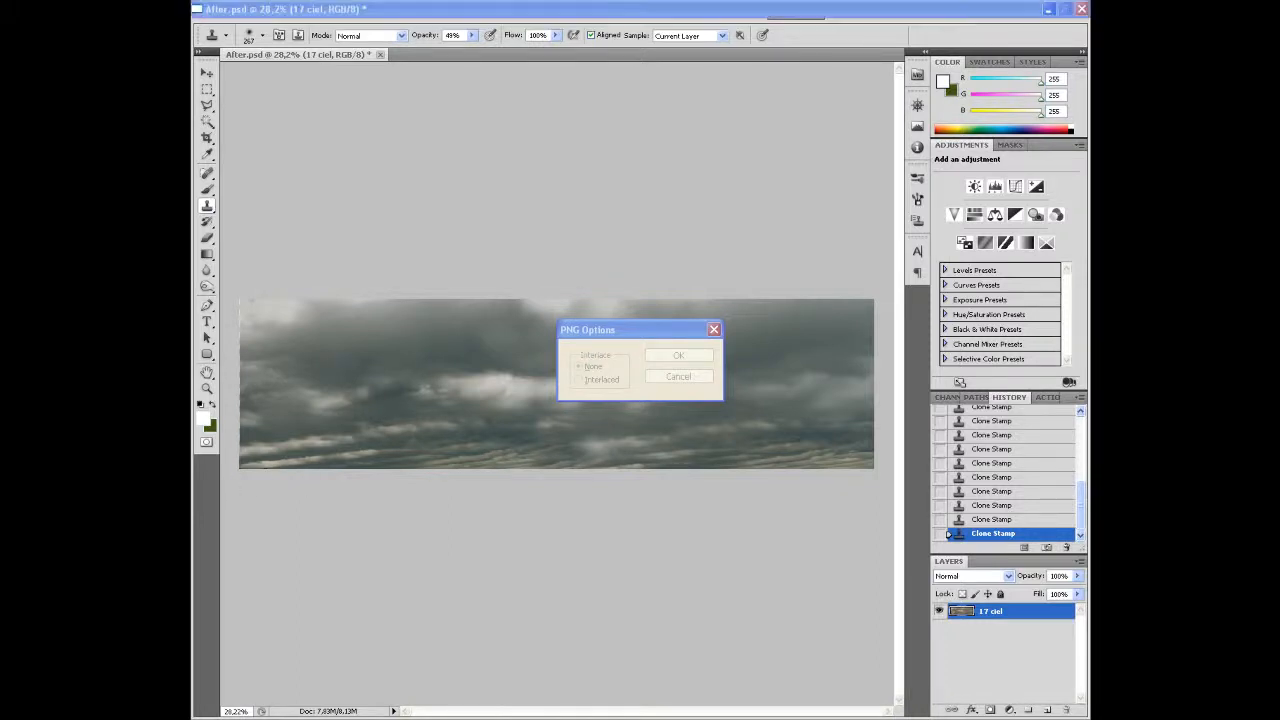
# Switch to After Effects, add ciel.png beneath the other layers of Composition 1 and scale it to 66 %
pyautogui.click(566, 660)
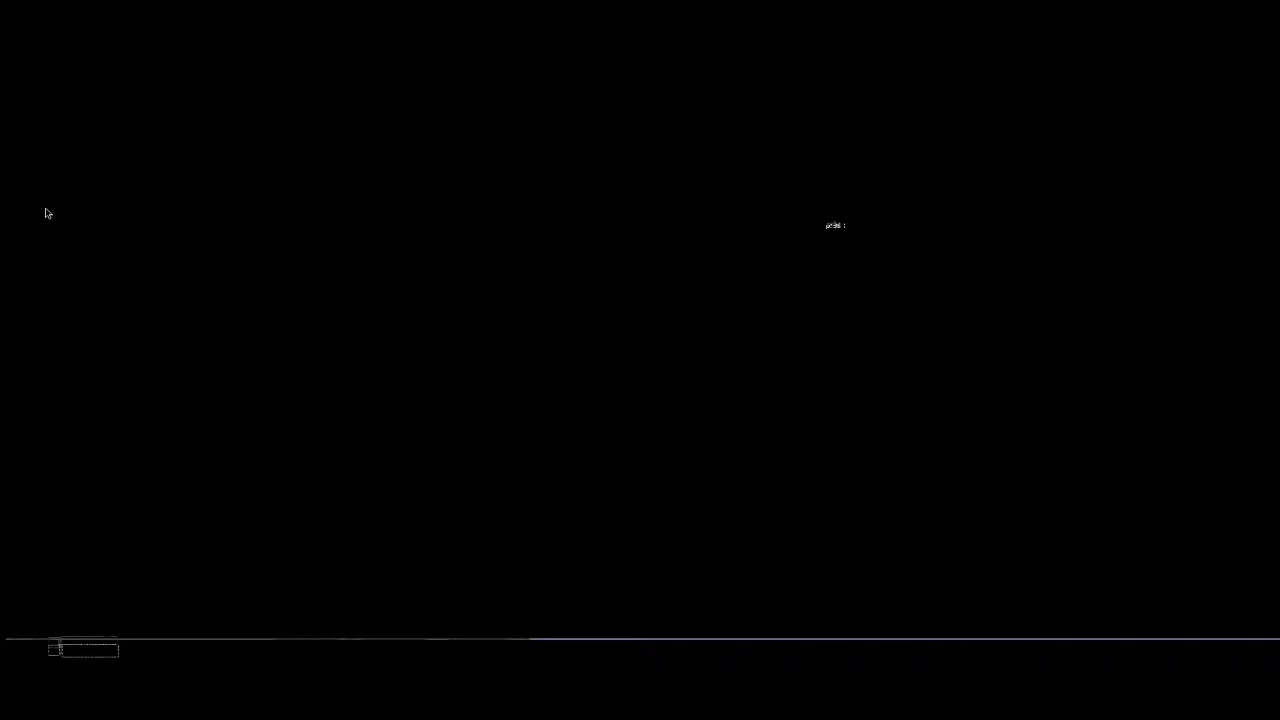
pyautogui.moveTo(80, 678); pyautogui.dragTo(81, 690)
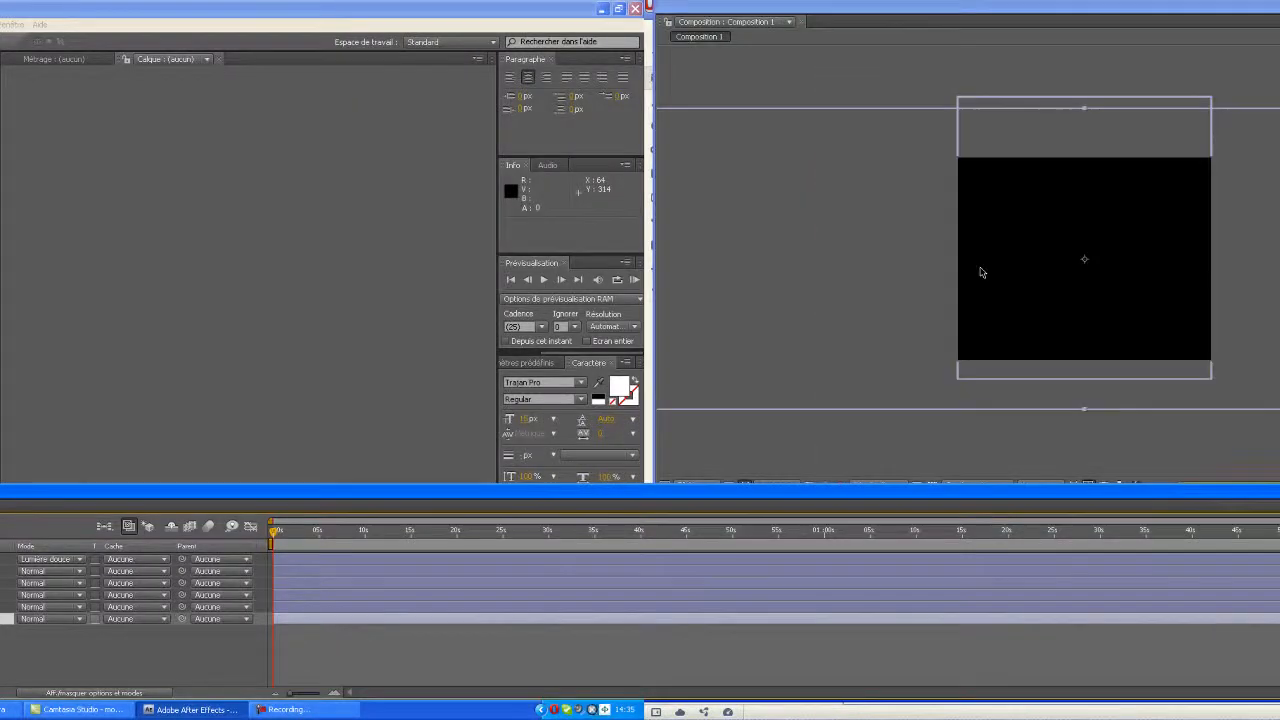
pyautogui.press(',')
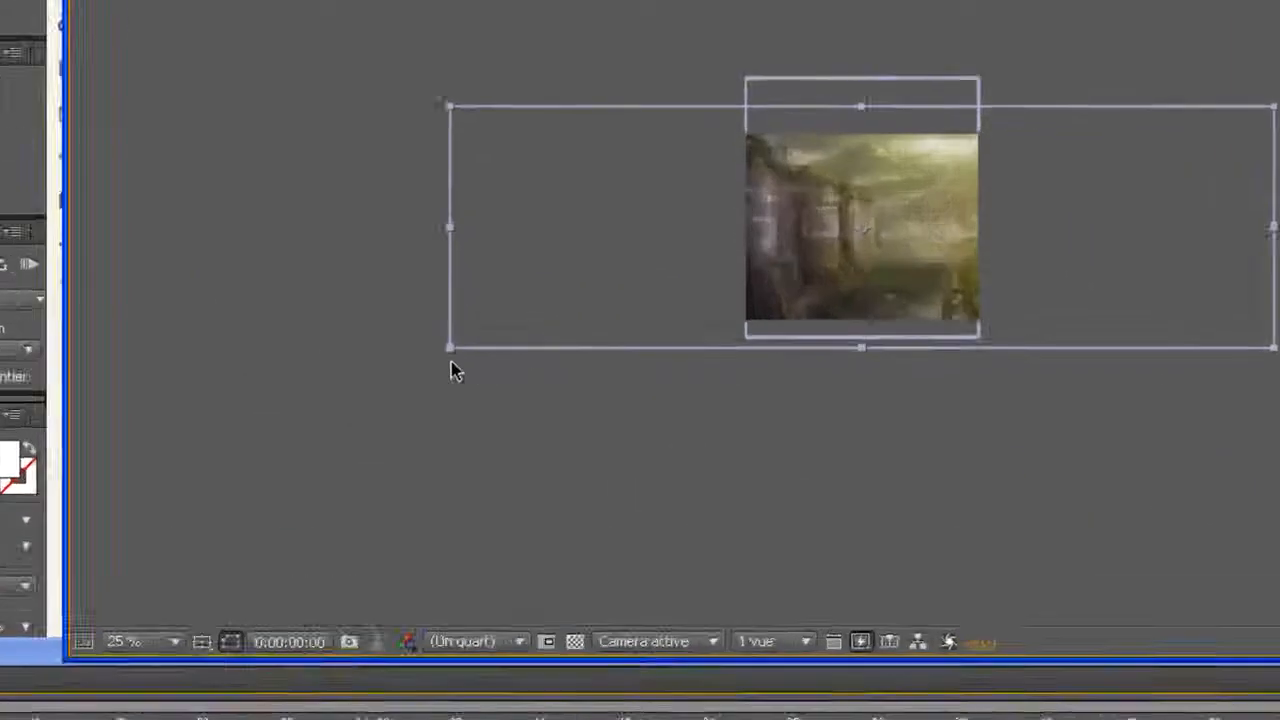
pyautogui.moveTo(483, 370); pyautogui.dragTo(521, 372)
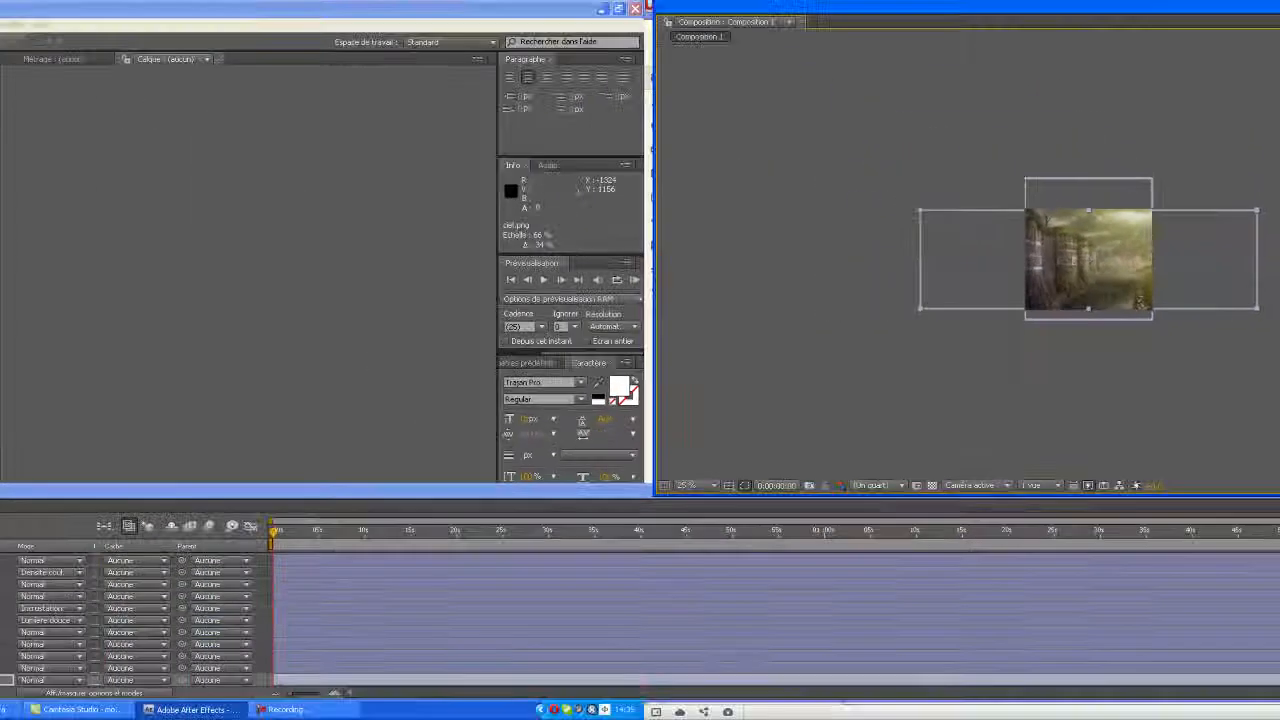
# Hide the original 17 ciel layer of After.psd in the composition
pyautogui.click(6, 668)
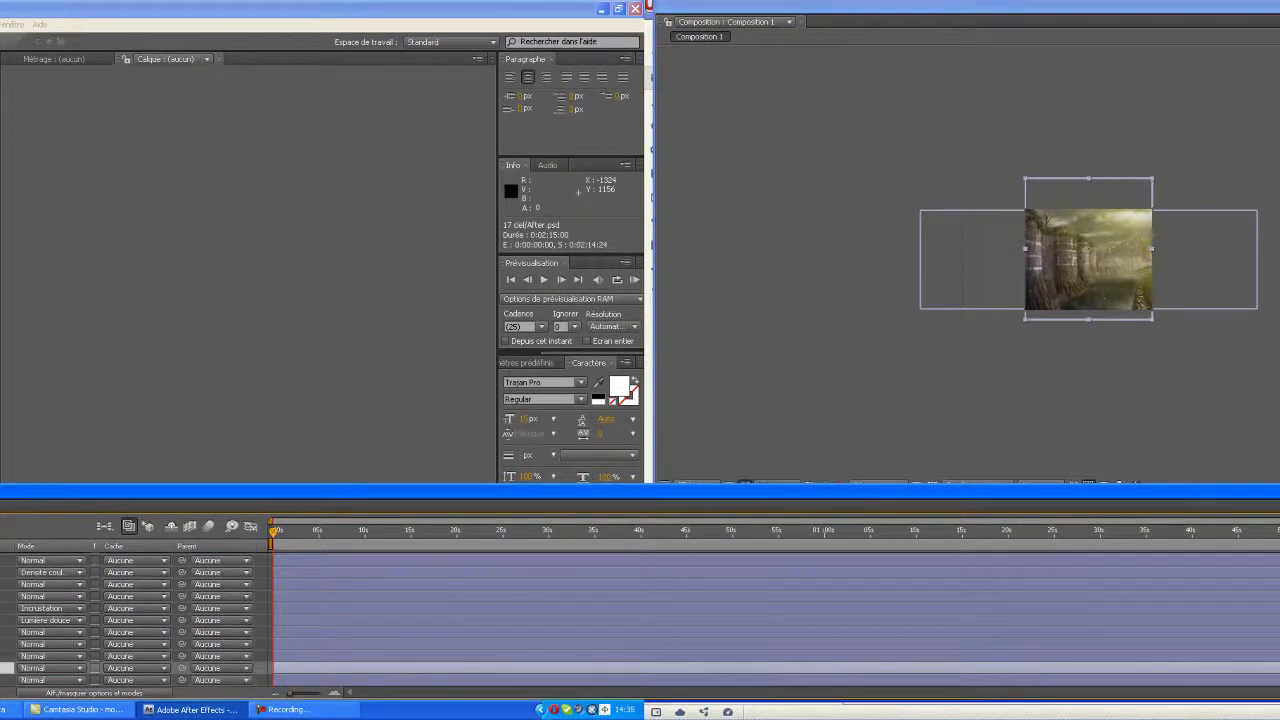
pyautogui.click(2, 668)
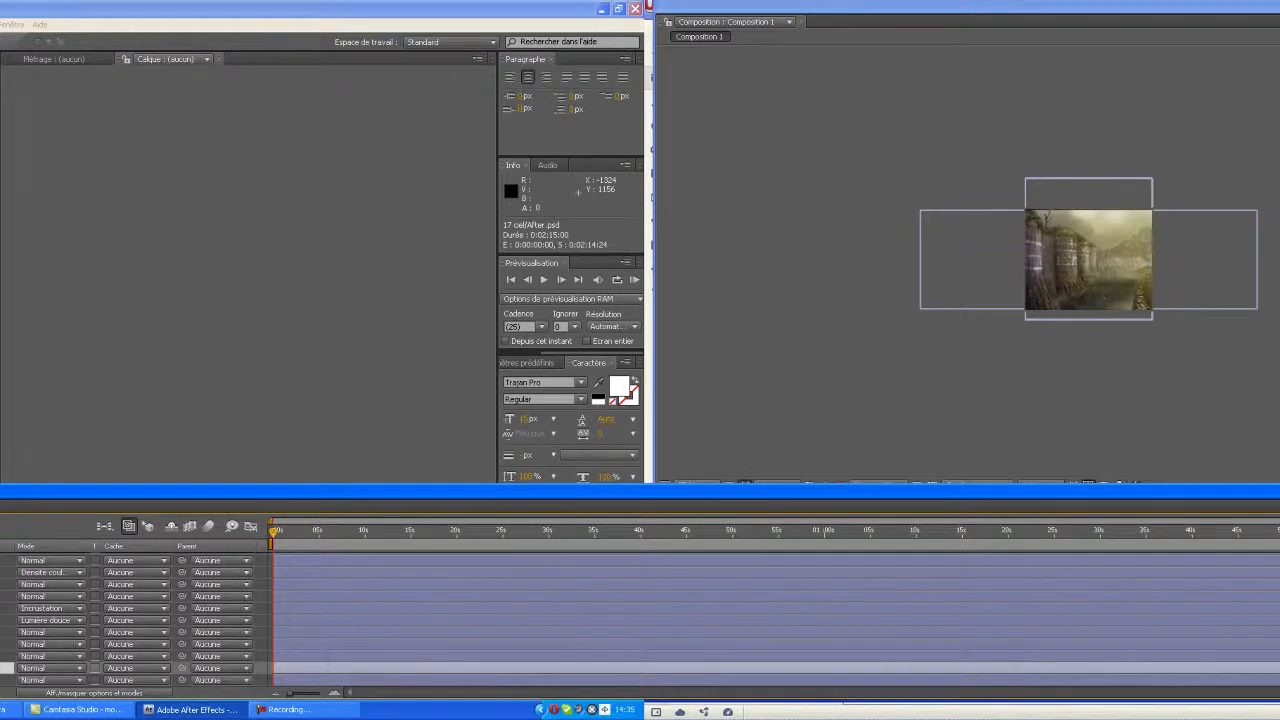
# Scale the ciel.png layer down further and move it up to position 360, 192
pyautogui.click(6, 680)
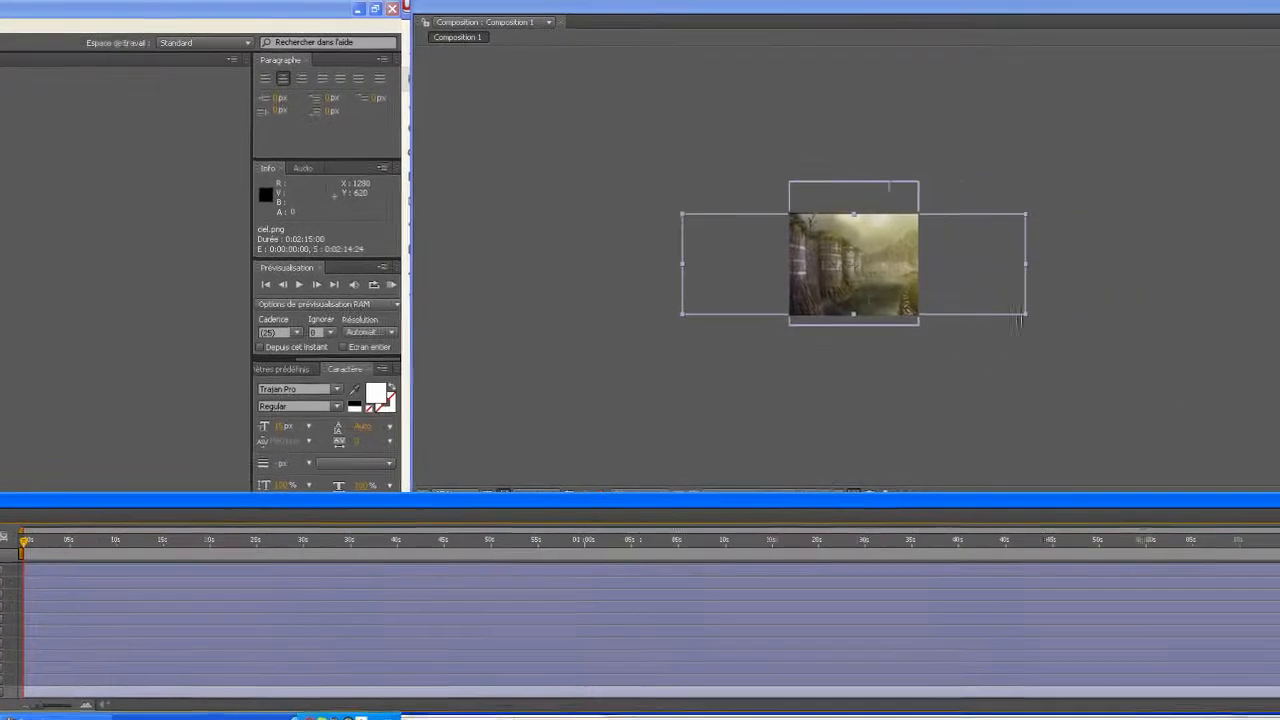
pyautogui.moveTo(1257, 308); pyautogui.dragTo(1233, 308)
pyautogui.moveTo(961, 314); pyautogui.dragTo(882, 258)
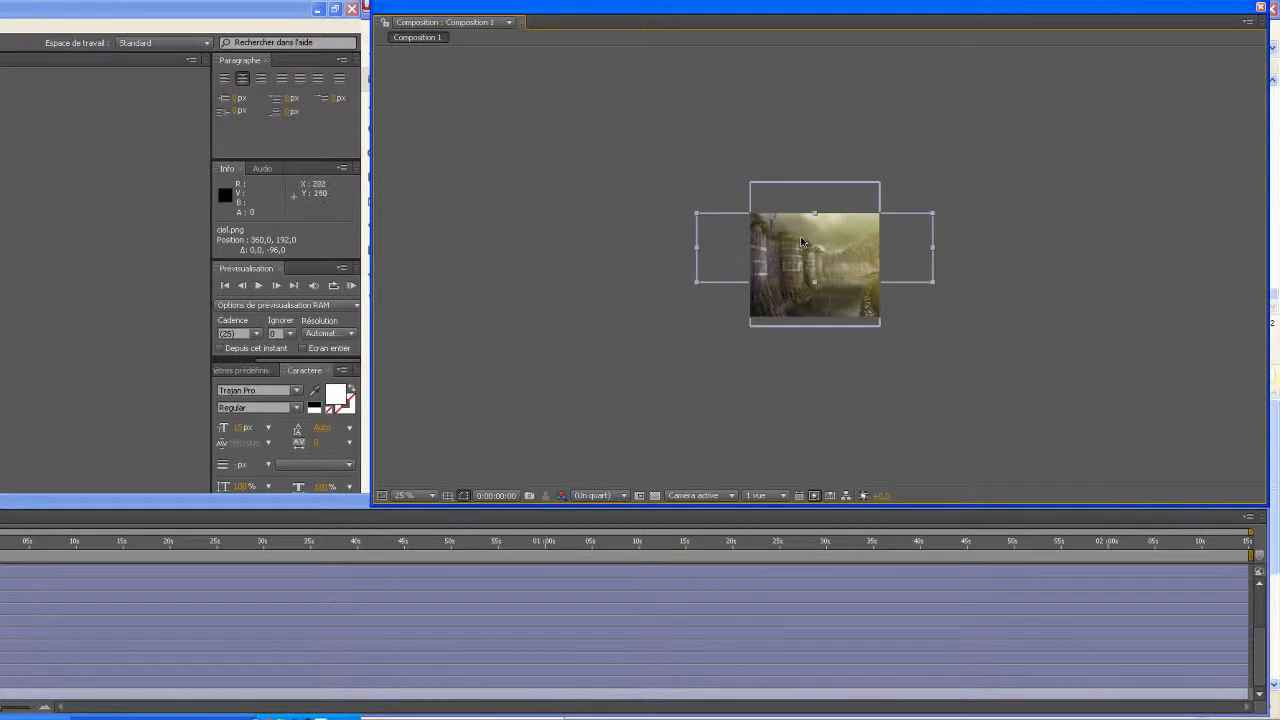
# Move the ciel.png layer to position 654, 56, with its left edge at the composition's left edge
pyautogui.press('.')
pyautogui.press('.')
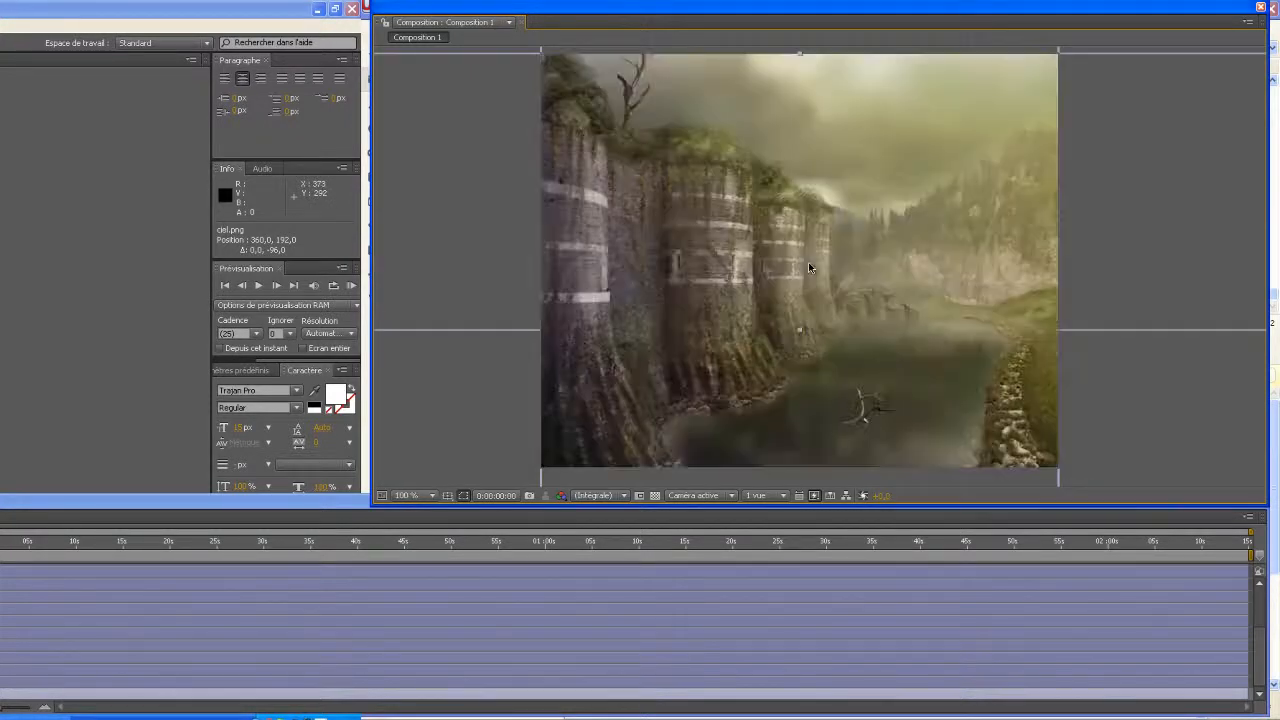
pyautogui.press(',')
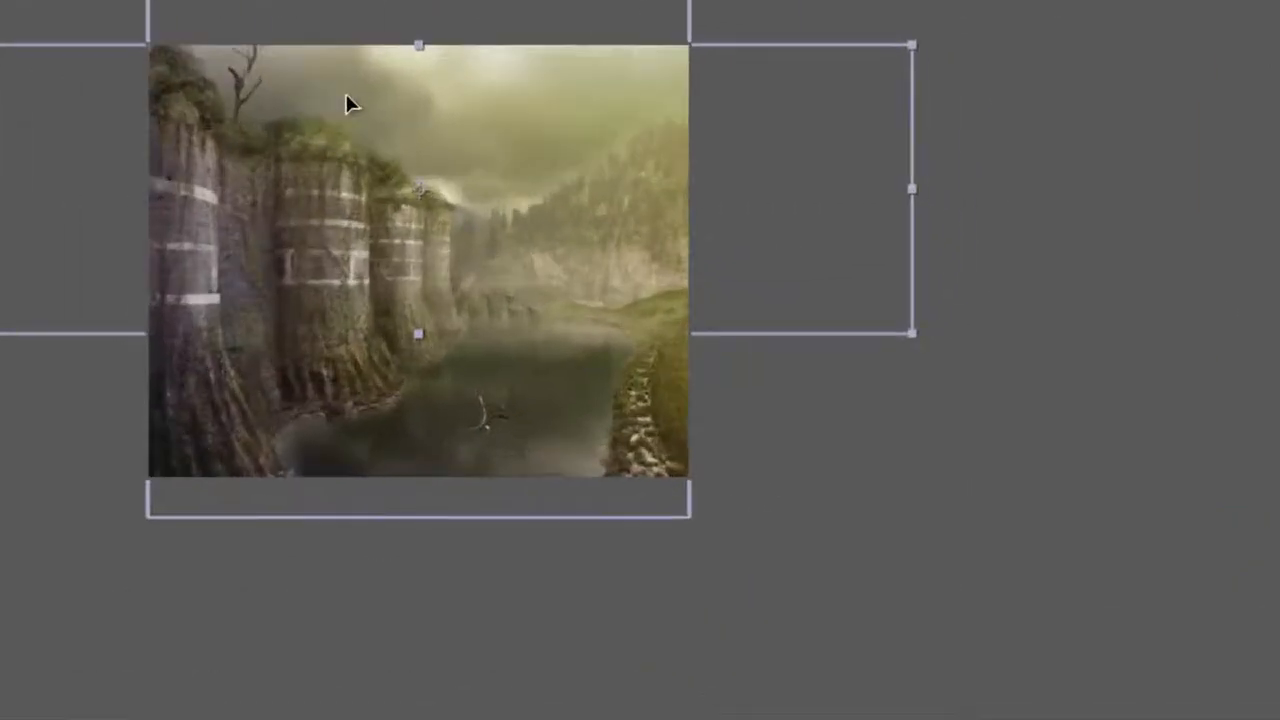
pyautogui.moveTo(390, 98); pyautogui.dragTo(507, 113)
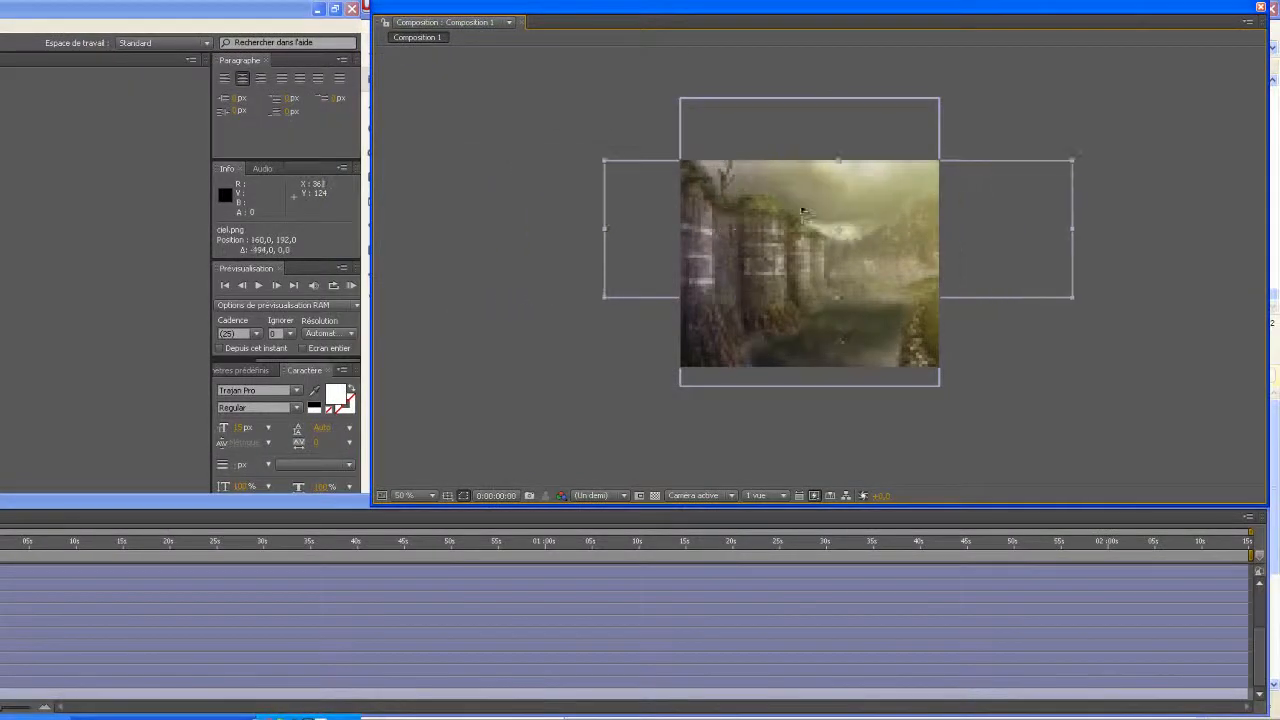
pyautogui.moveTo(803, 211); pyautogui.dragTo(871, 156)
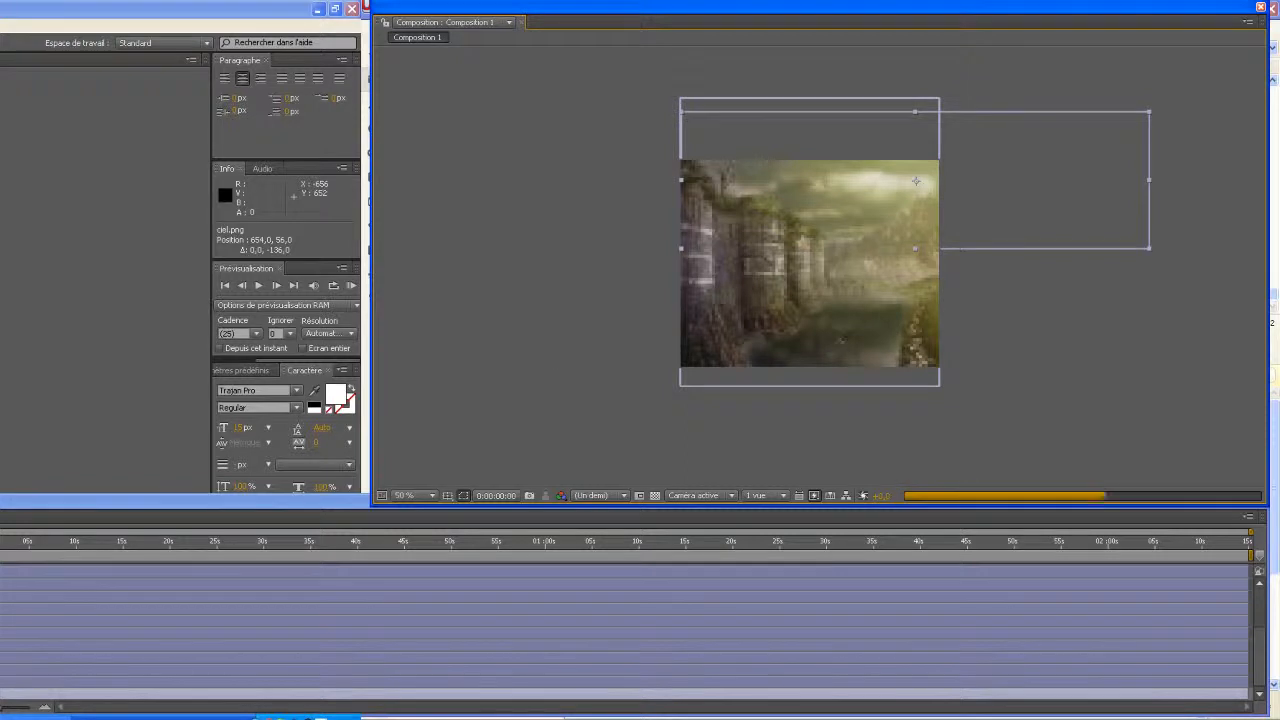
pyautogui.click(10, 640)
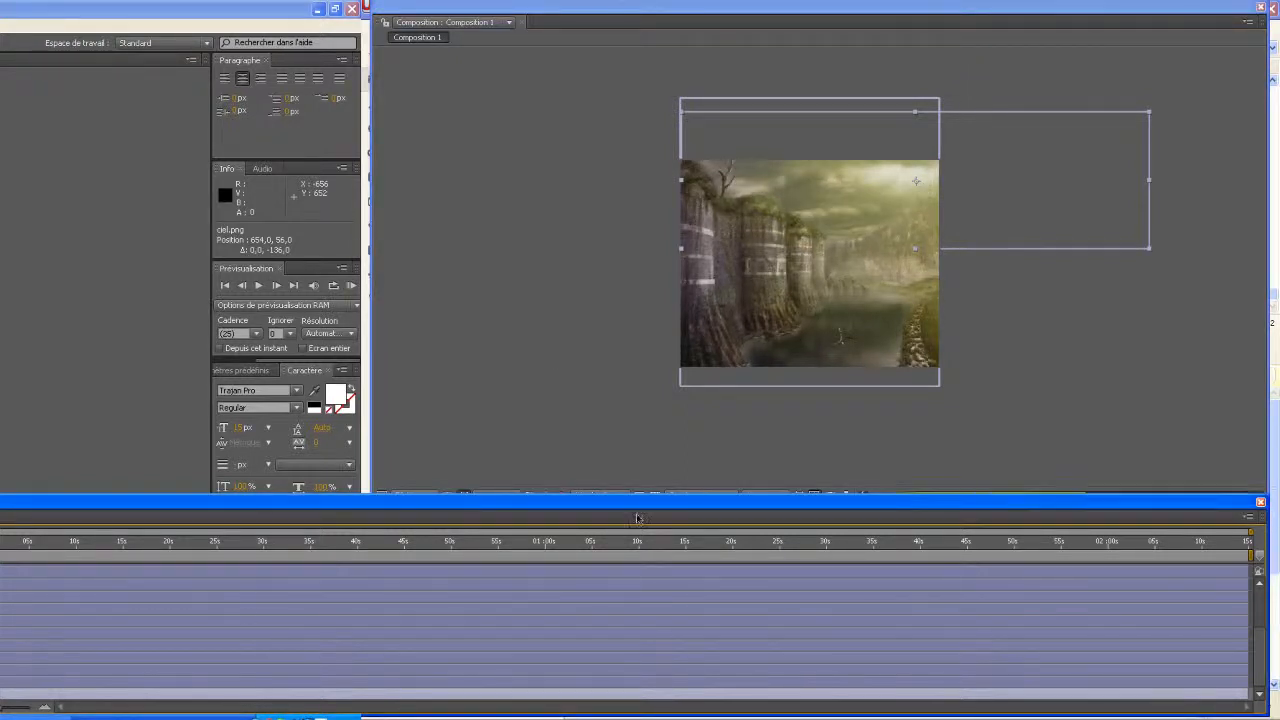
pyautogui.click(841, 196)
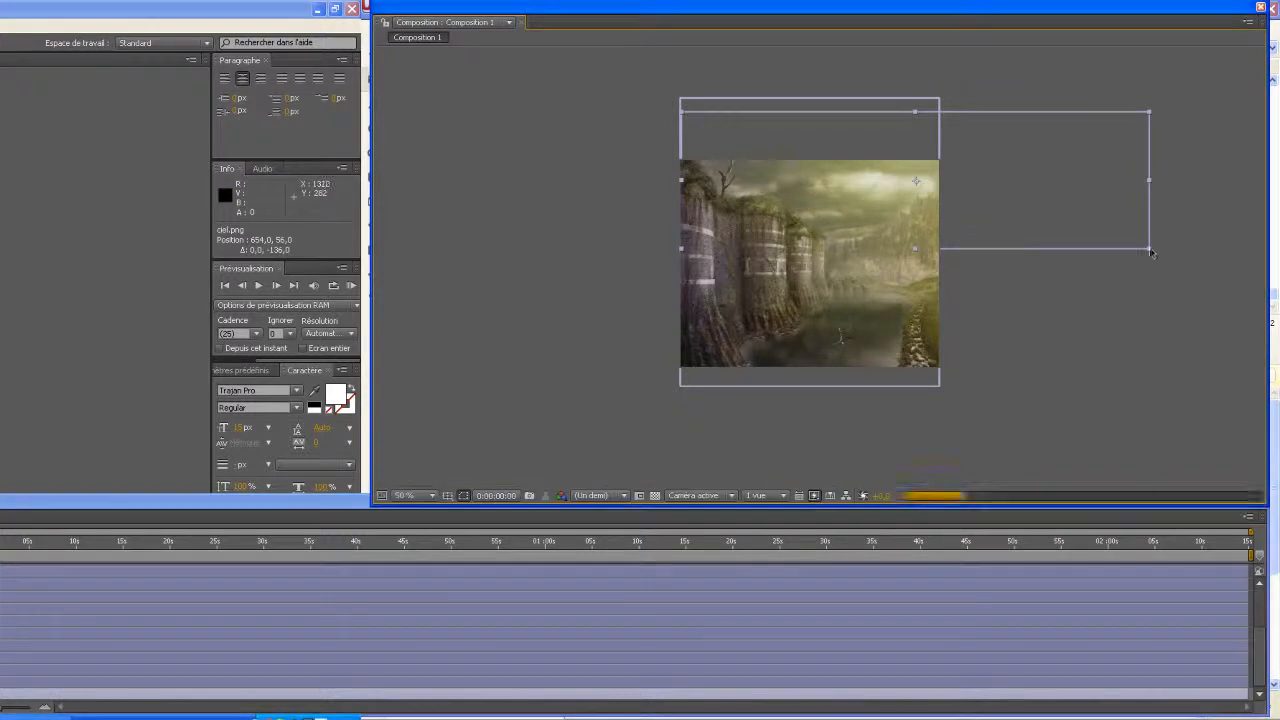
# Scale the ciel.png layer to 49 % and move it to position 724, 32, aligned with the composition's left edge
pyautogui.moveTo(1150, 247); pyautogui.dragTo(1173, 268)
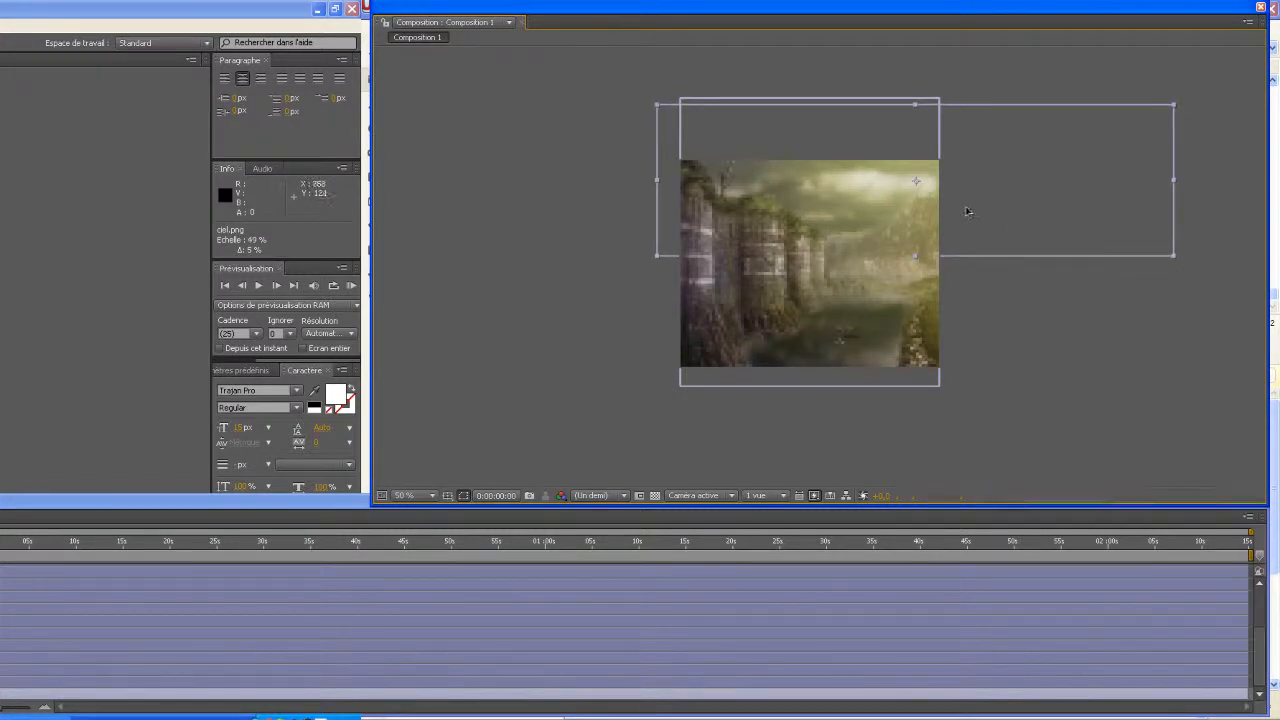
pyautogui.moveTo(980, 211)
pyautogui.mouseDown()
pyautogui.moveTo(968, 208)
pyautogui.moveTo(988, 202)
pyautogui.mouseUp()
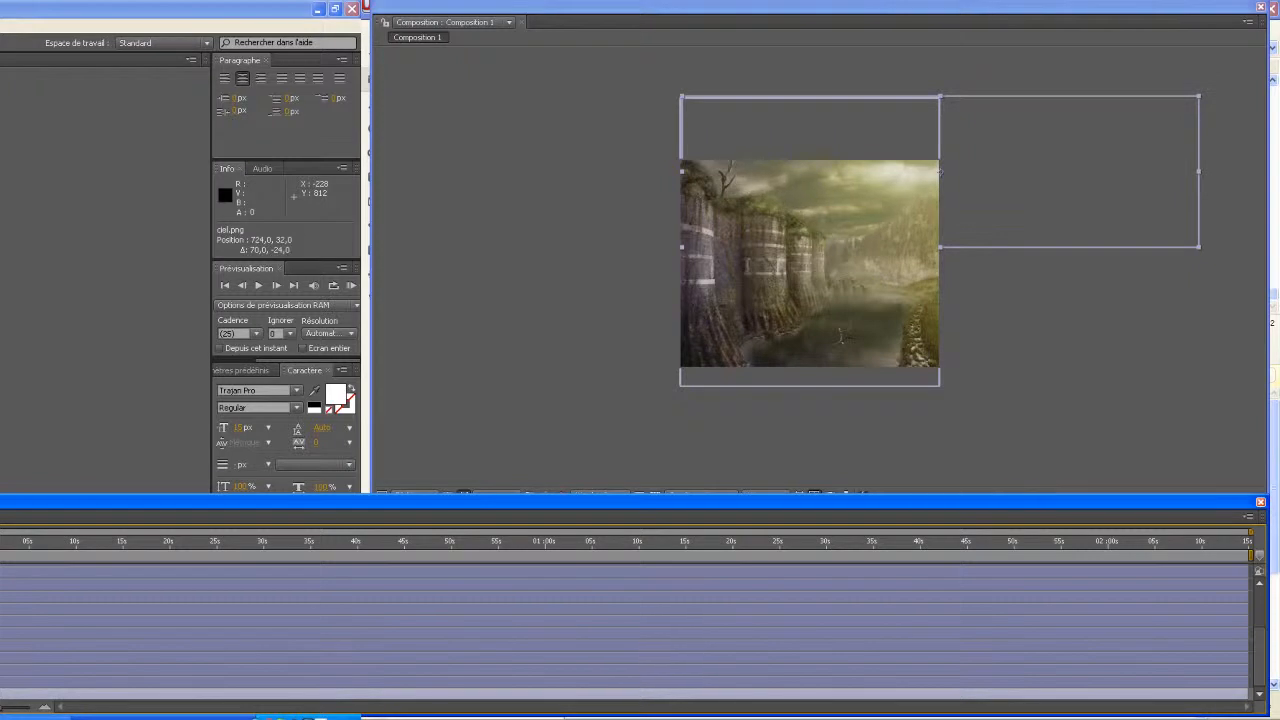
# Remove the original 17 ciel layer of After.psd from Composition 1
pyautogui.click(20, 682)
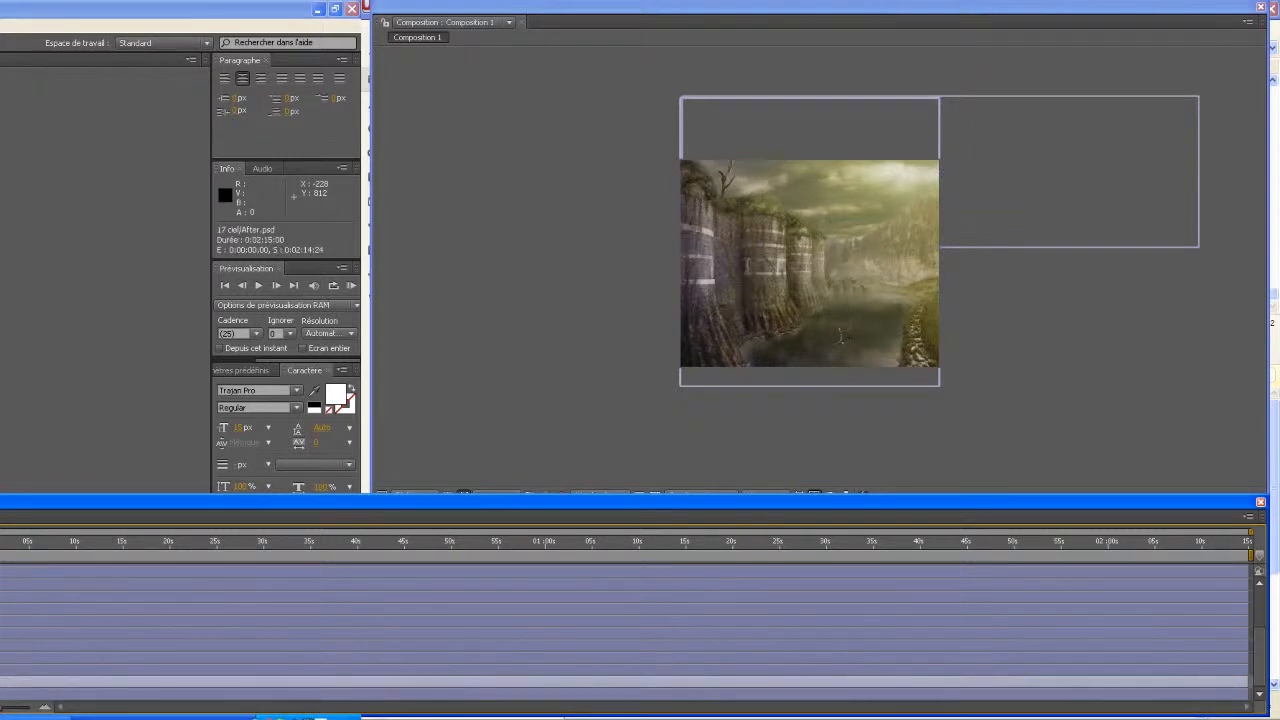
pyautogui.hotkey('ctrl', 'shift', 'a')
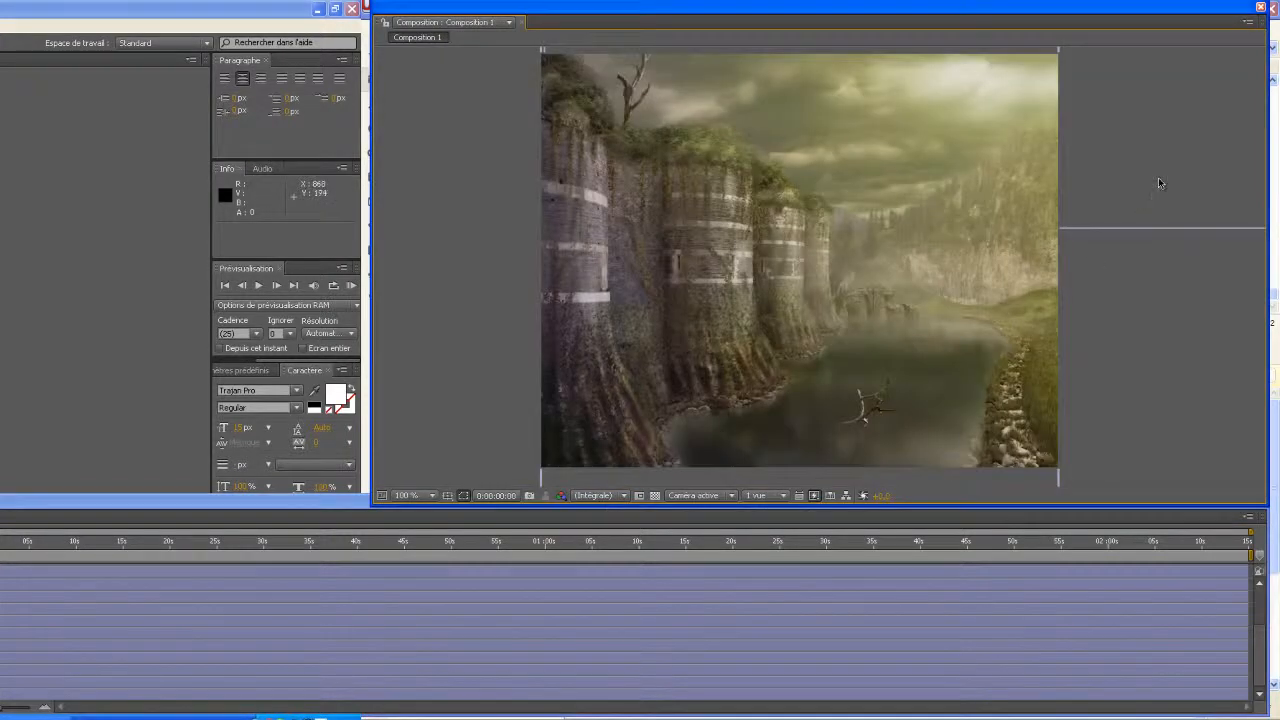
# Try sliding the ciel.png layer horizontally to position 285, 32 behind the scenery, and undo the move
pyautogui.moveTo(1151, 179)
pyautogui.mouseDown()
pyautogui.moveTo(1014, 194)
pyautogui.moveTo(936, 227)
pyautogui.moveTo(840, 240)
pyautogui.mouseUp()
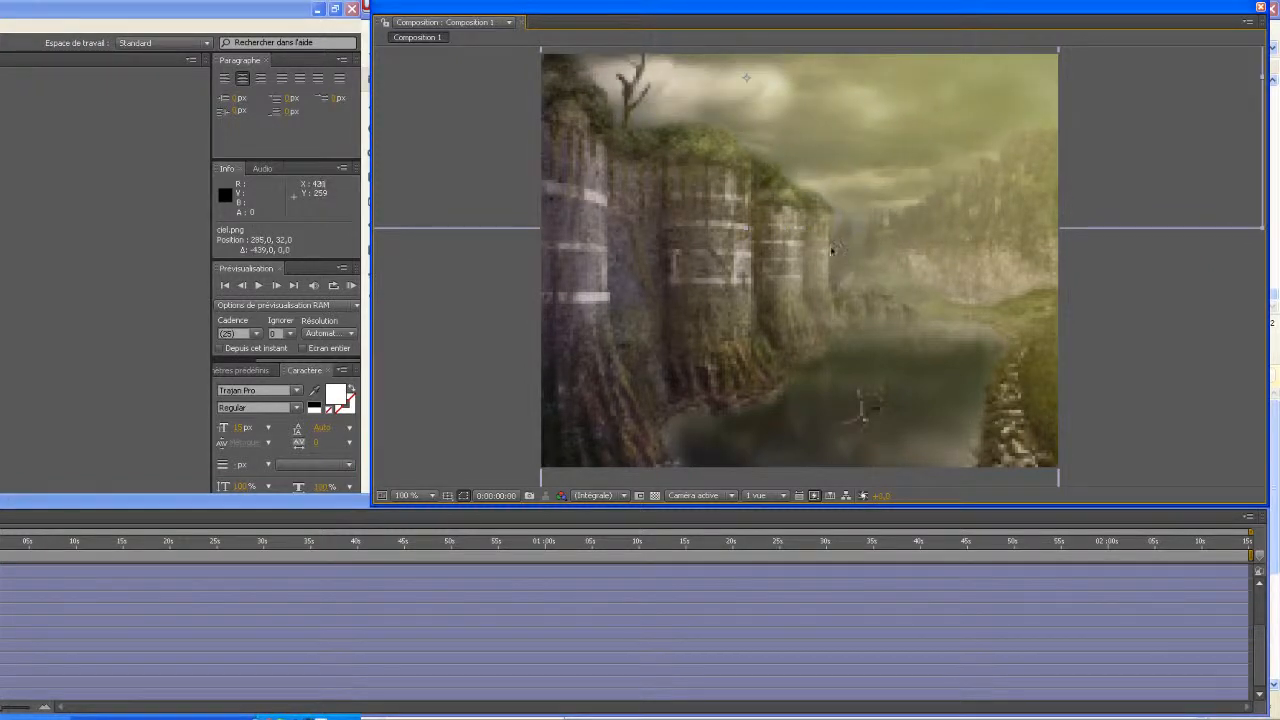
pyautogui.hotkey('ctrl', 'z')
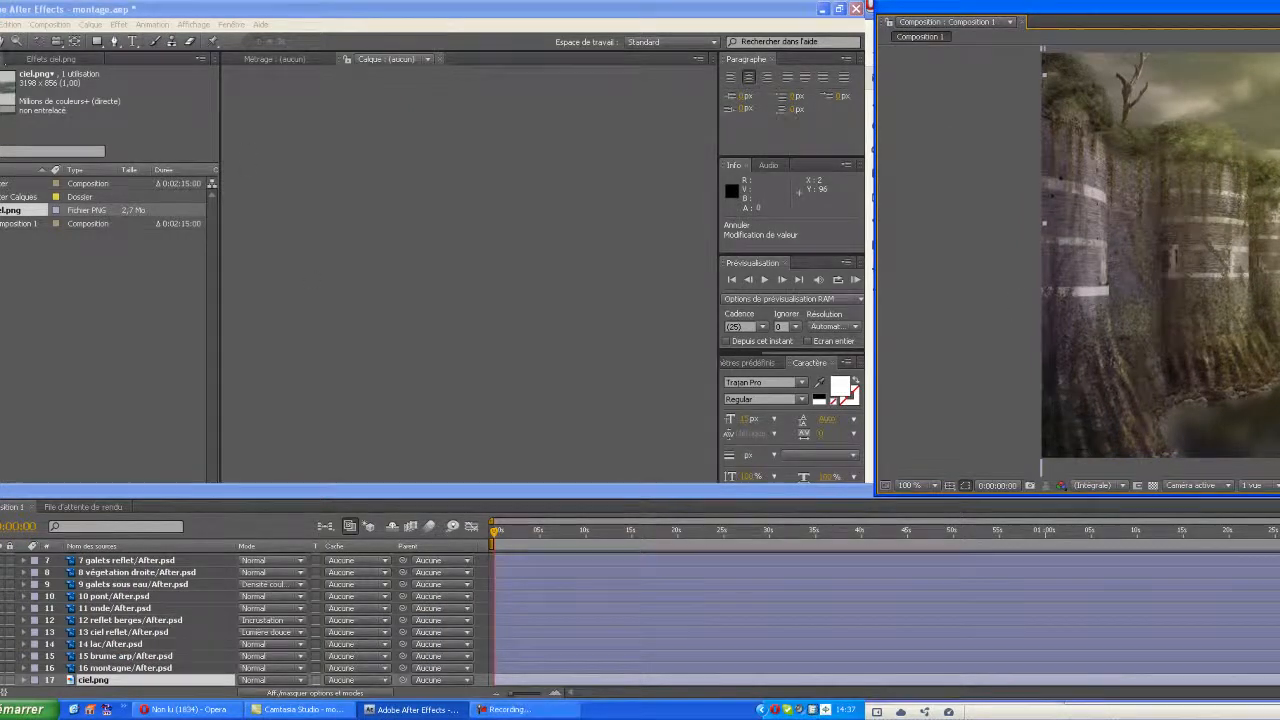
pyautogui.click(0, 24)
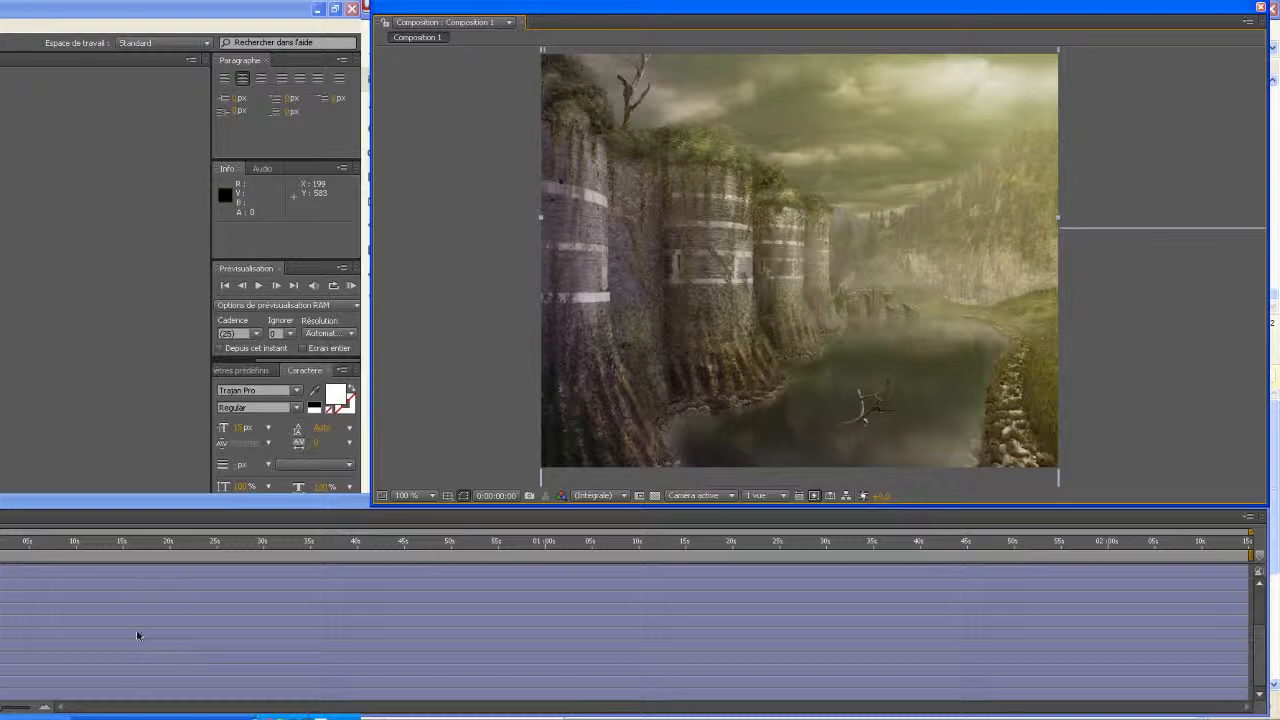
pyautogui.click(32, 718)
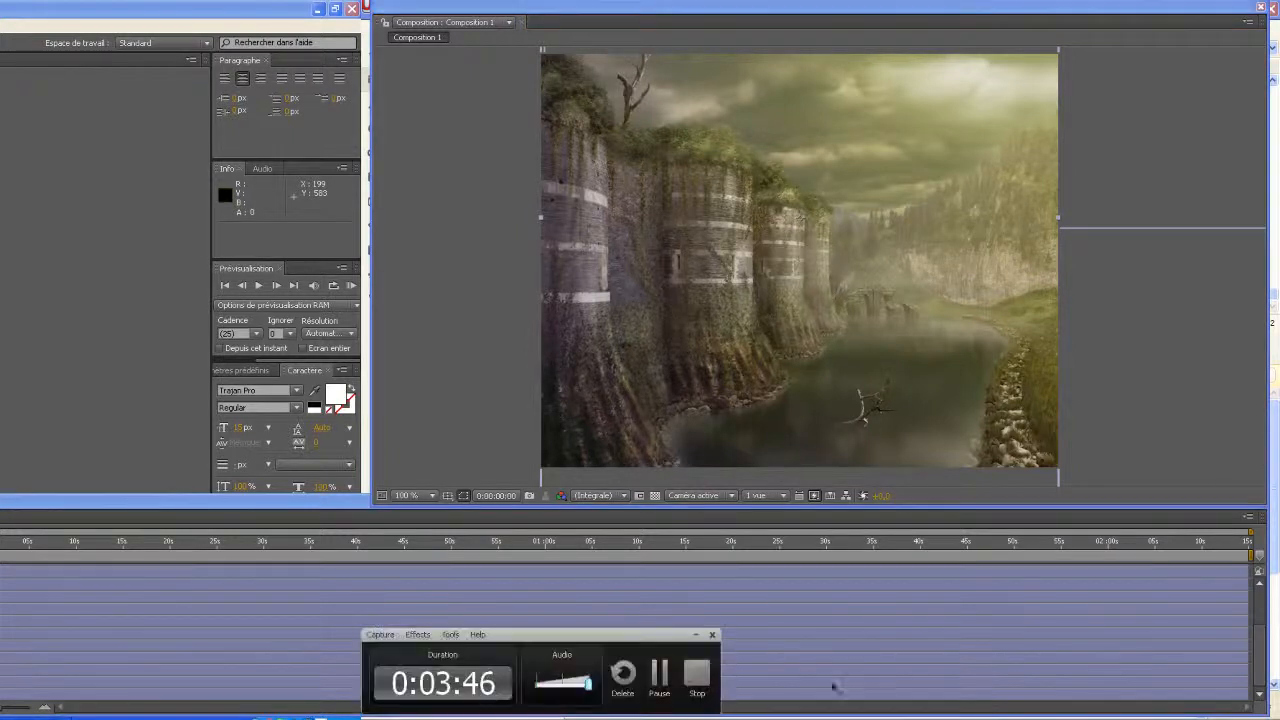